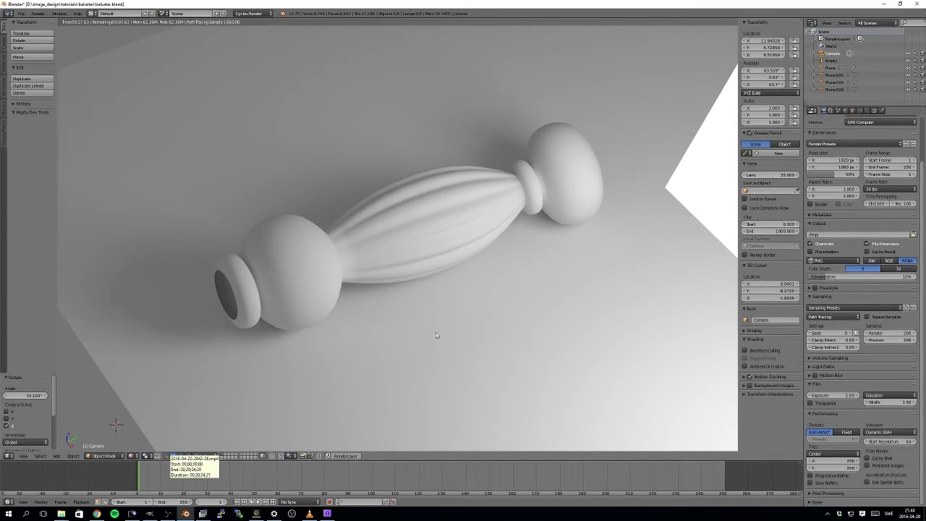
Step: Orbit the Cycles-rendered baluster preview to inspect it from several new angles
{"action": "middle_click_drag", "start_coordinate": [436, 331], "coordinate": [402, 312]}
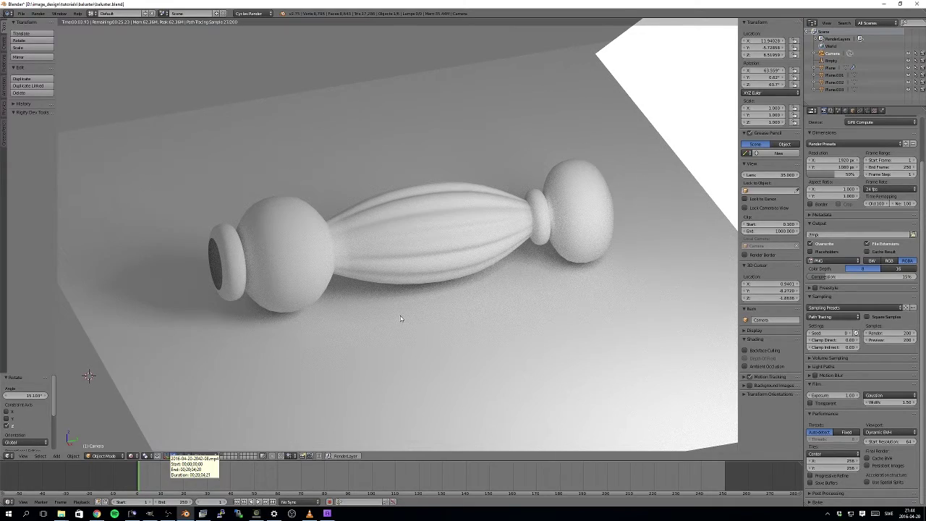
{"action": "key", "text": "r"}
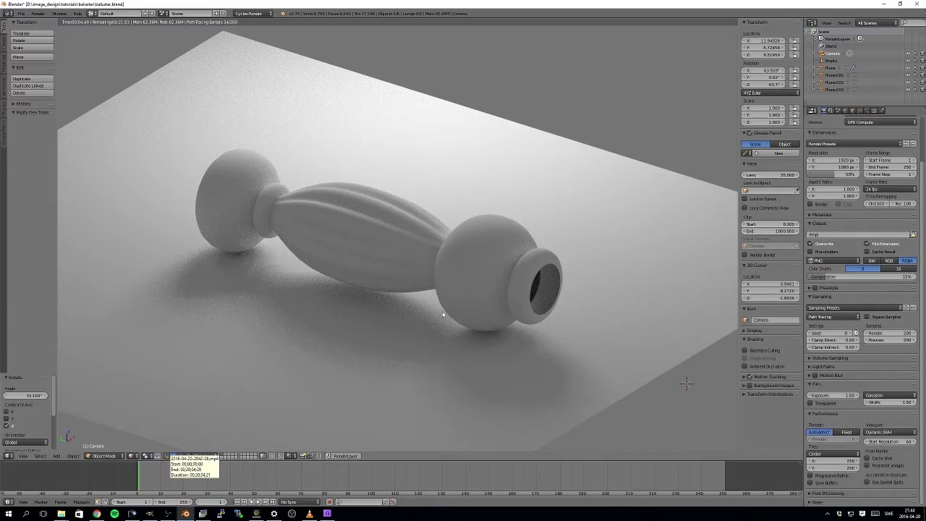
{"action": "middle_click_drag", "start_coordinate": [446, 312], "coordinate": [407, 326]}
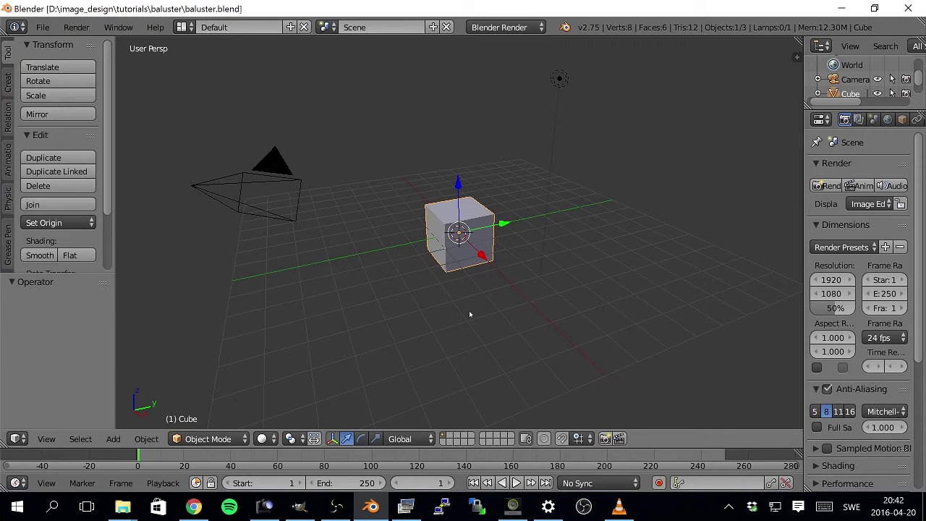
Step: Delete the default cube, then bring up the Add menu's Mesh list
{"action": "middle_click_drag", "start_coordinate": [464, 281], "coordinate": [455, 284]}
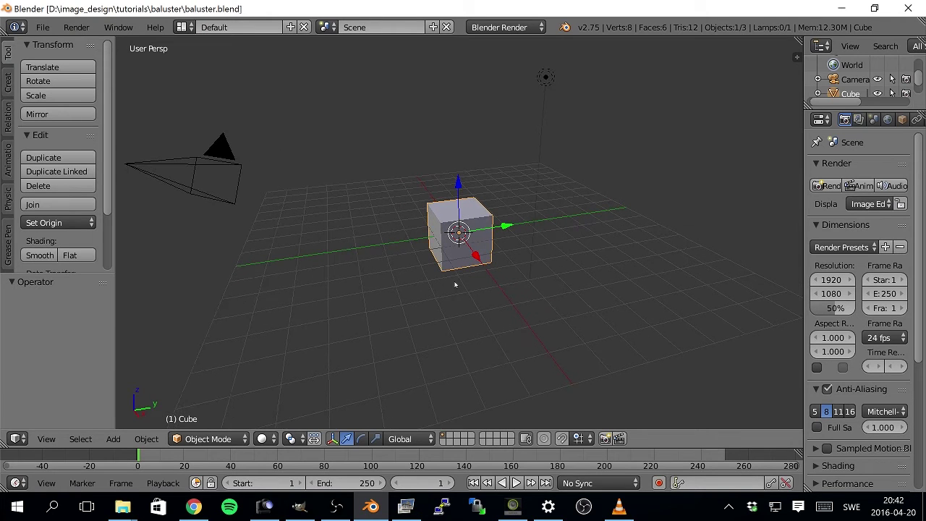
{"action": "key", "text": "x"}
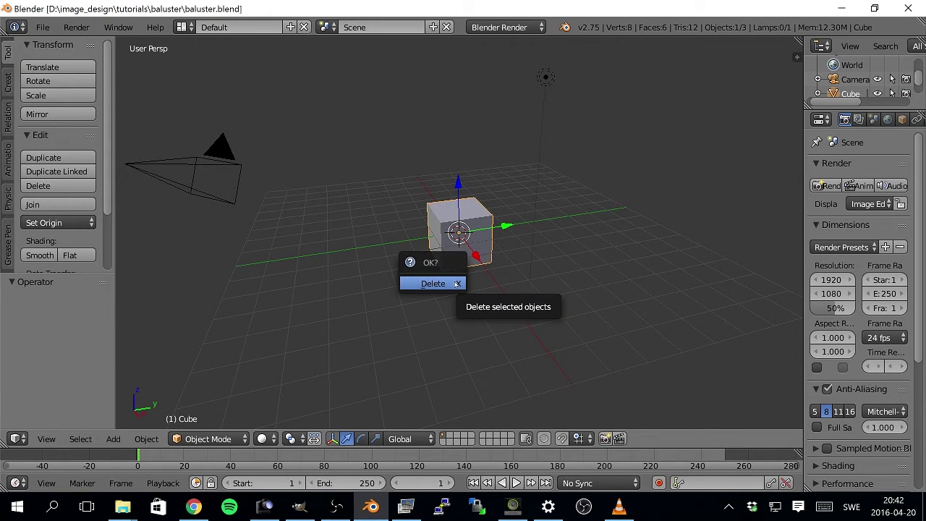
{"action": "left_click", "coordinate": [456, 283]}
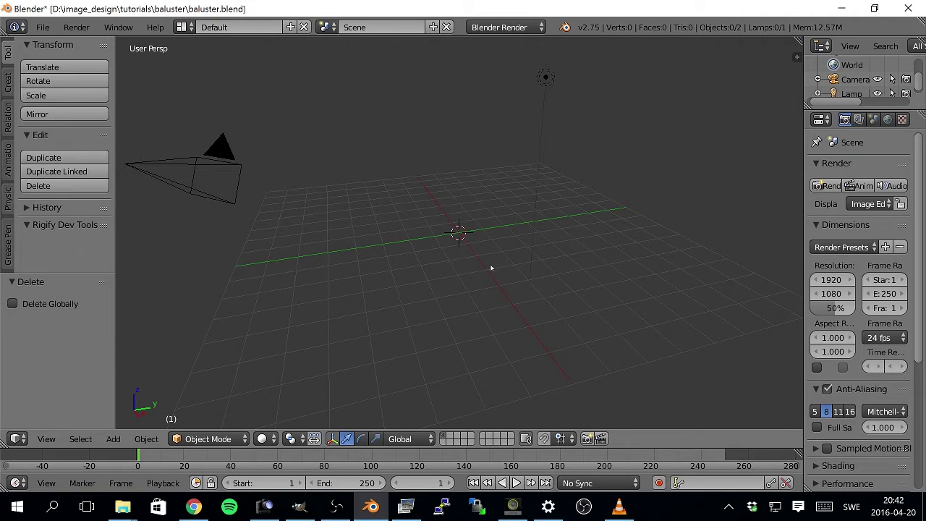
{"action": "middle_click_drag", "start_coordinate": [451, 256], "coordinate": [458, 260]}
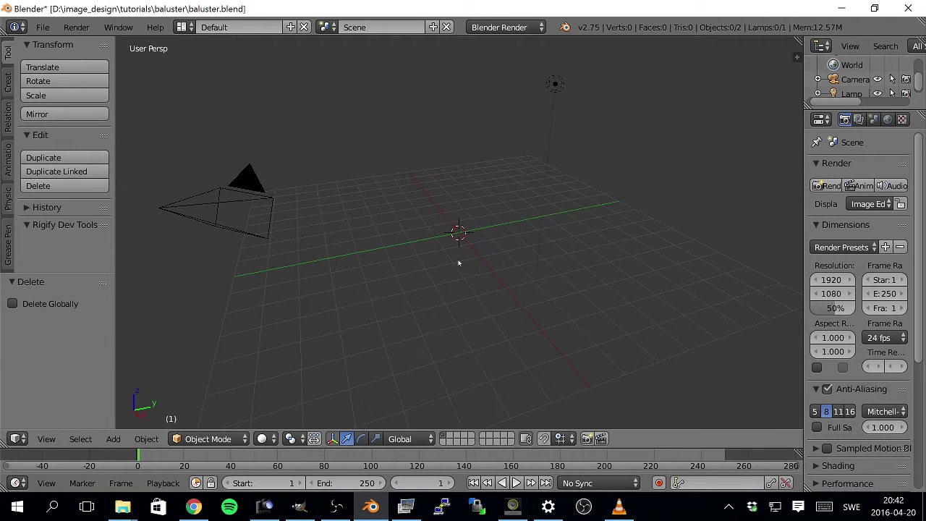
{"action": "key", "text": "shift+a"}
{"action": "mouse_move", "coordinate": [457, 260]}
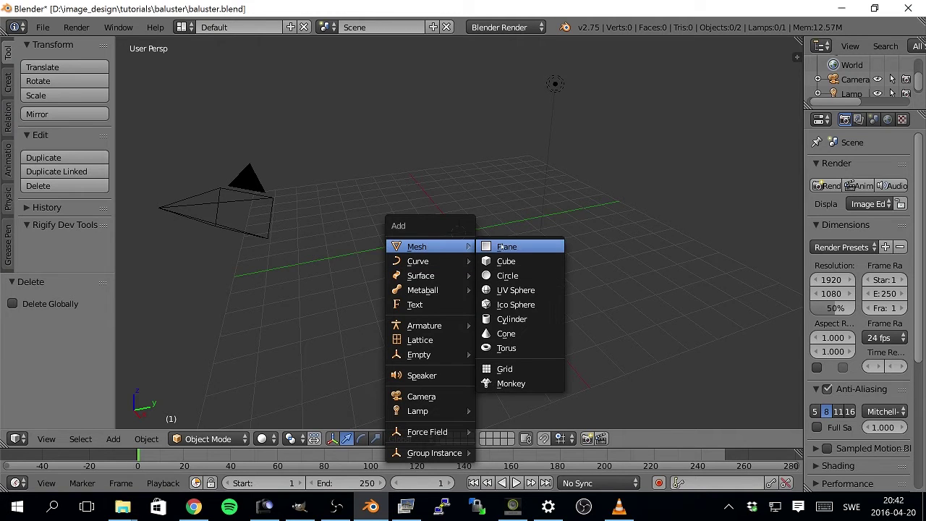
Step: Add a plane at the origin and view it zoomed in from straight above
{"action": "left_click", "coordinate": [506, 247]}
{"action": "middle_click_drag", "start_coordinate": [438, 269], "coordinate": [430, 295]}
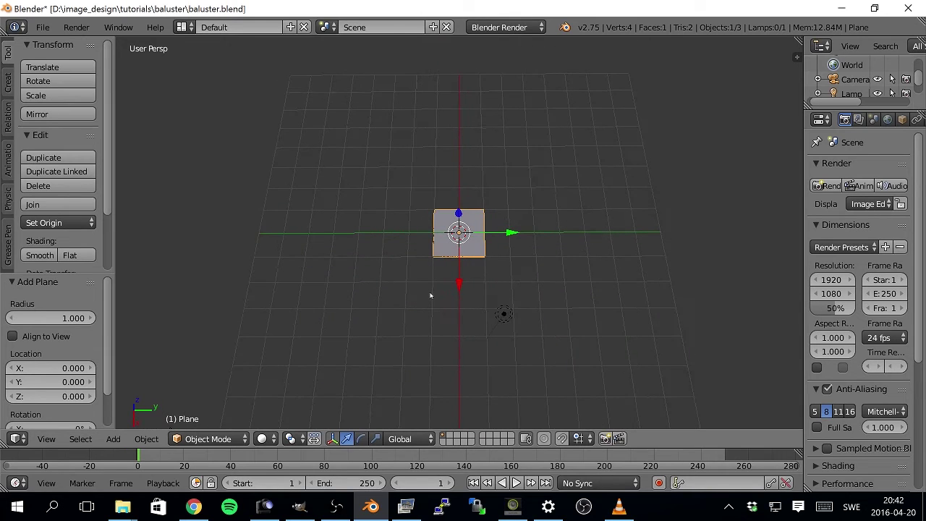
{"action": "key", "text": "KP_7"}
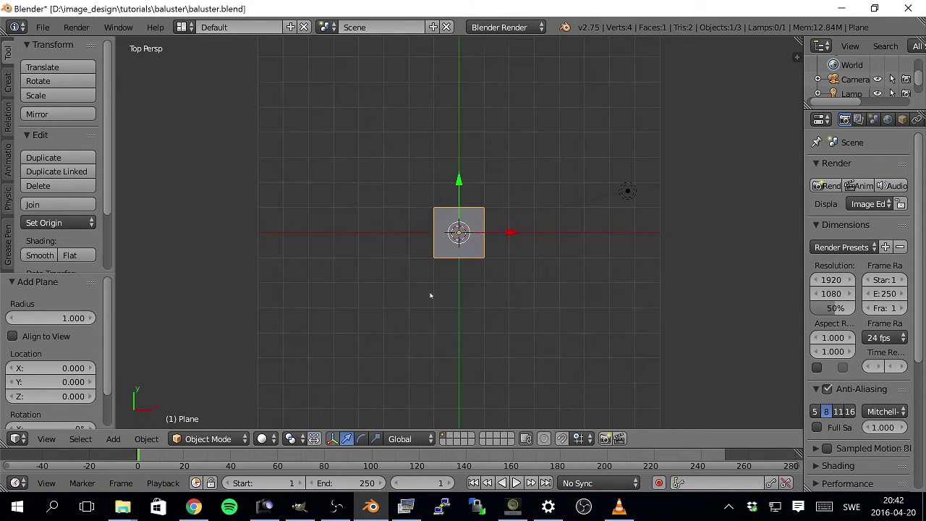
{"action": "scroll", "coordinate": [486, 280], "scroll_direction": "up", "scroll_amount": 3}
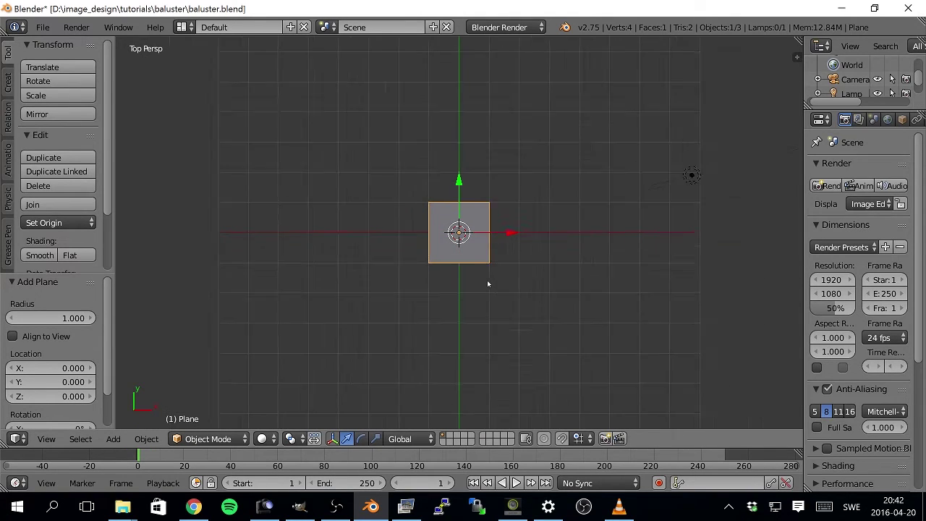
{"action": "scroll", "coordinate": [483, 284], "scroll_direction": "up", "scroll_amount": 2}
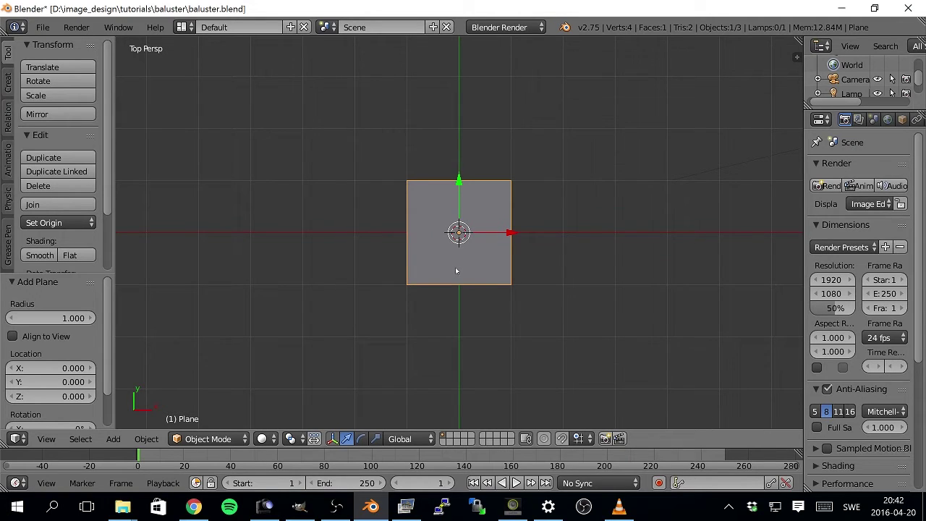
Step: In Edit Mode, delete the plane's left edge and face, then select the top-left vertex
{"action": "key", "text": "Tab"}
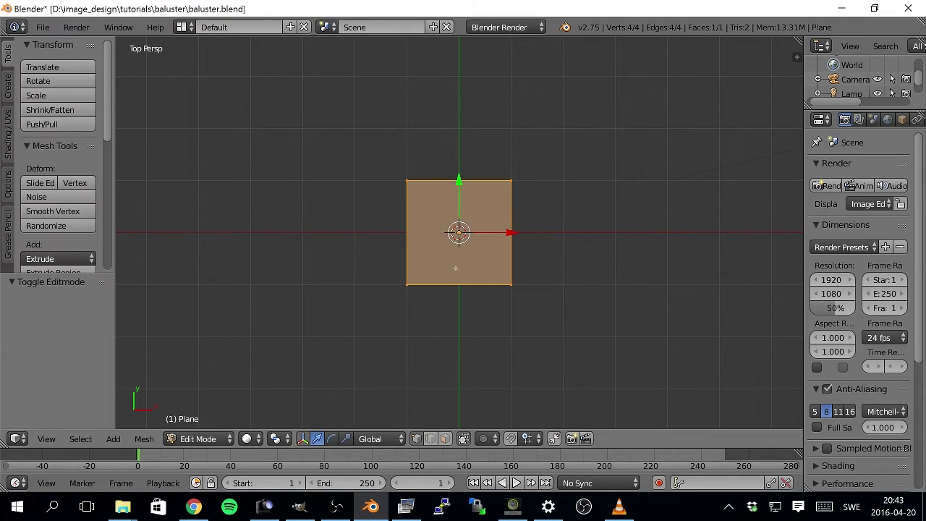
{"action": "right_click", "coordinate": [408, 184]}
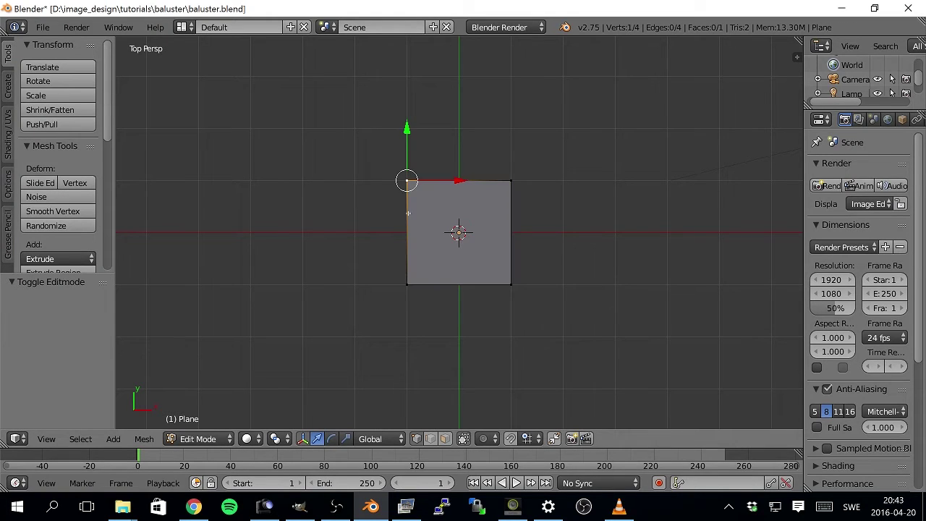
{"action": "right_click", "coordinate": [409, 289], "text": "shift"}
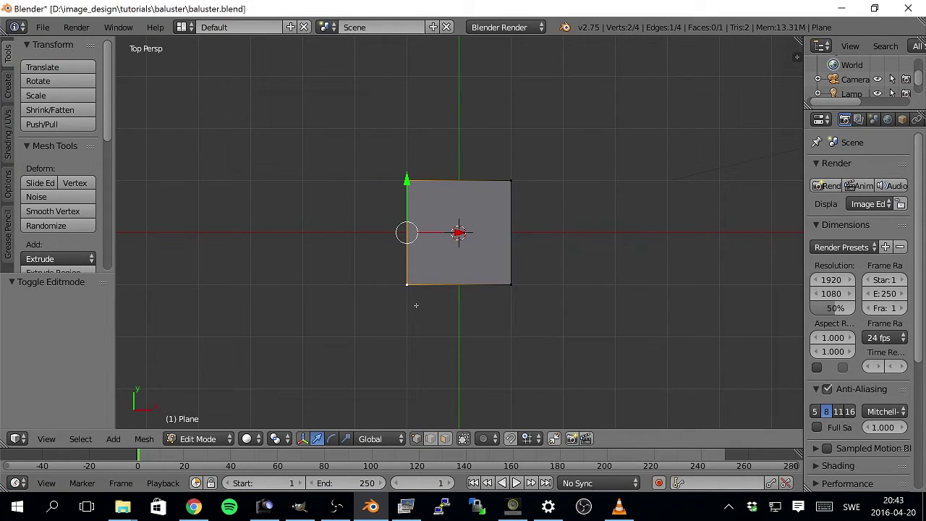
{"action": "key", "text": "x"}
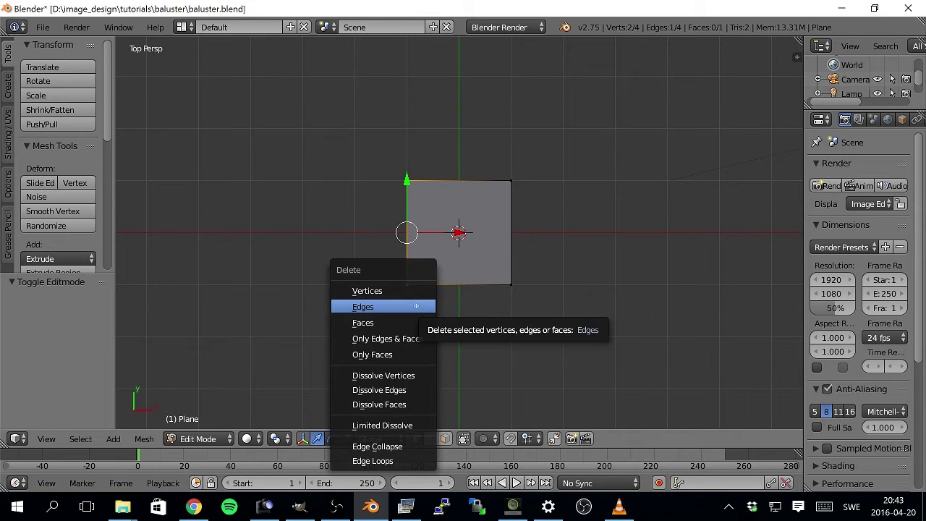
{"action": "left_click", "coordinate": [377, 307]}
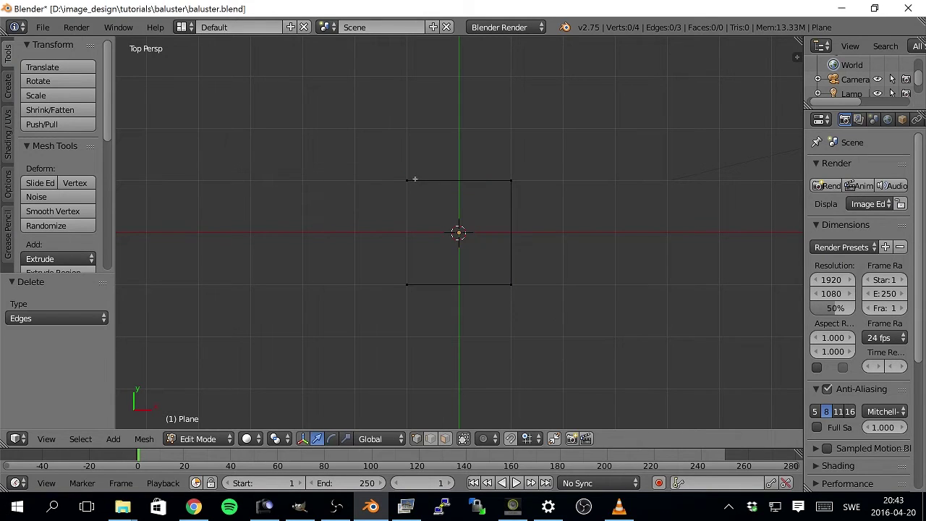
{"action": "right_click", "coordinate": [408, 180]}
Step: Shift both left vertices right along X, raising the top one and lowering the bottom one along Y
{"action": "key", "text": "g"}
{"action": "key", "text": "x"}
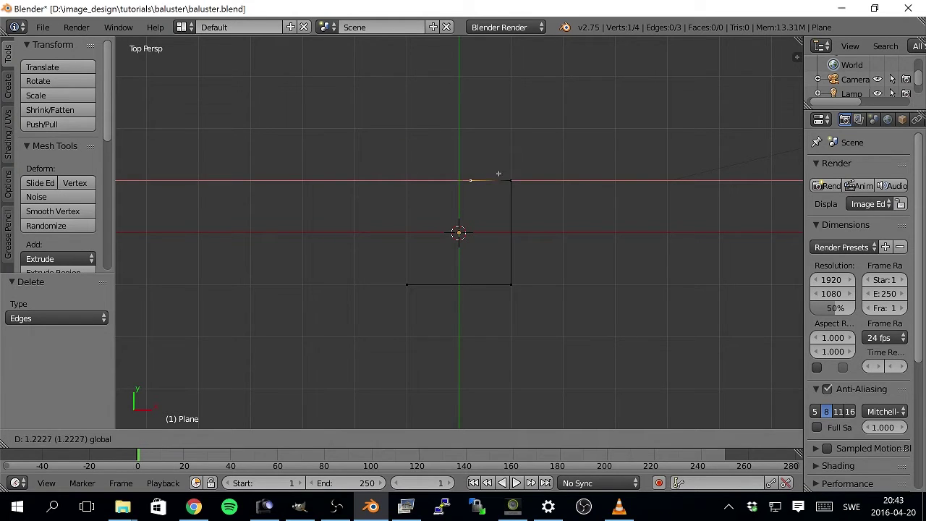
{"action": "left_click", "coordinate": [483, 181]}
{"action": "key", "text": "g"}
{"action": "key", "text": "y"}
{"action": "left_click", "coordinate": [483, 128]}
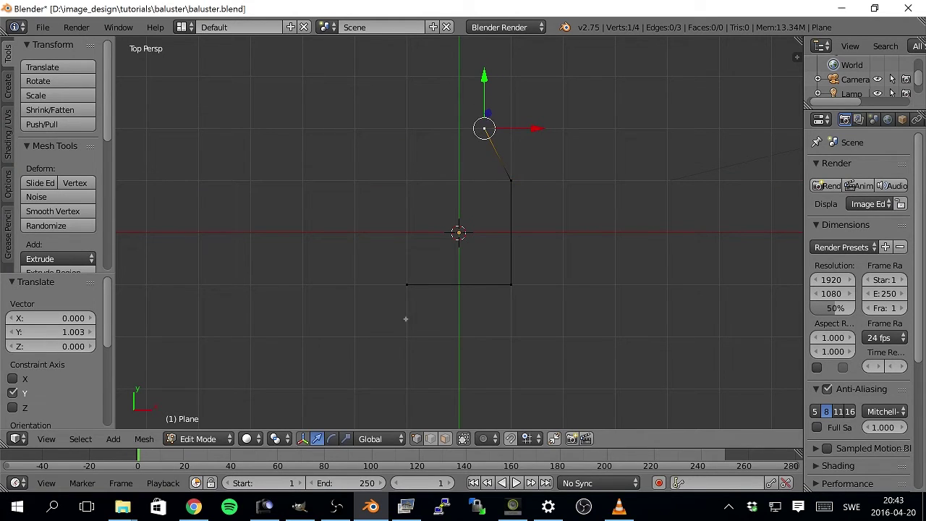
{"action": "right_click", "coordinate": [407, 285]}
{"action": "key", "text": "g"}
{"action": "key", "text": "x"}
{"action": "left_click", "coordinate": [473, 282]}
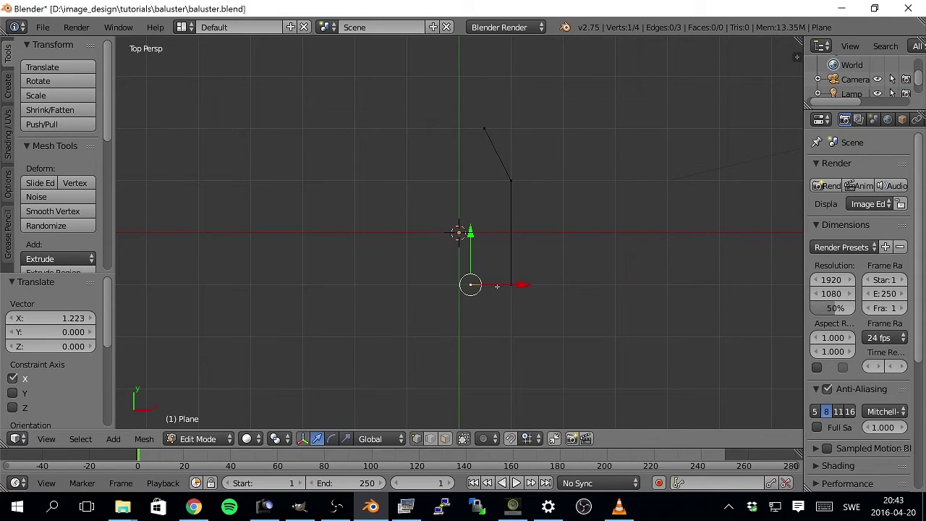
{"action": "key", "text": "g"}
{"action": "key", "text": "y"}
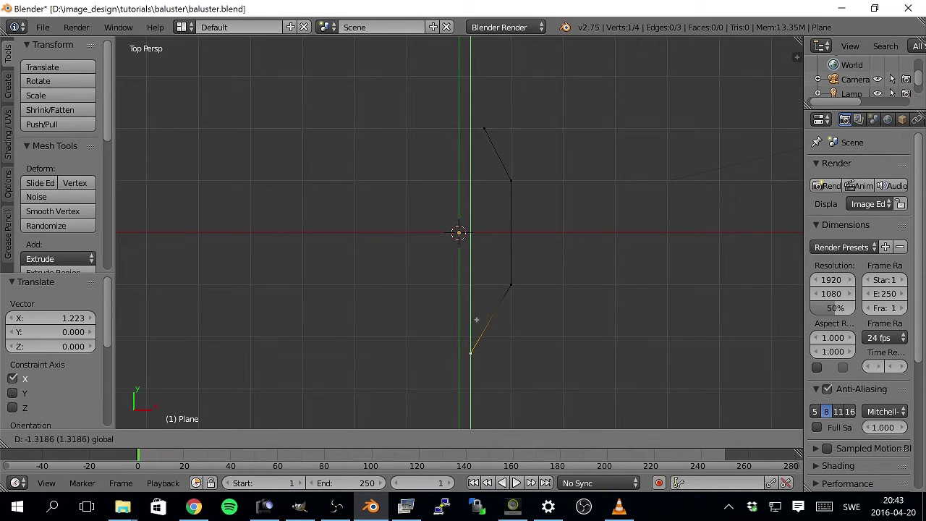
{"action": "left_click", "coordinate": [471, 320]}
Step: Nudge both right corner vertices slightly left along X, then orbit into a perspective view
{"action": "right_click", "coordinate": [511, 284]}
{"action": "key", "text": "g"}
{"action": "key", "text": "x"}
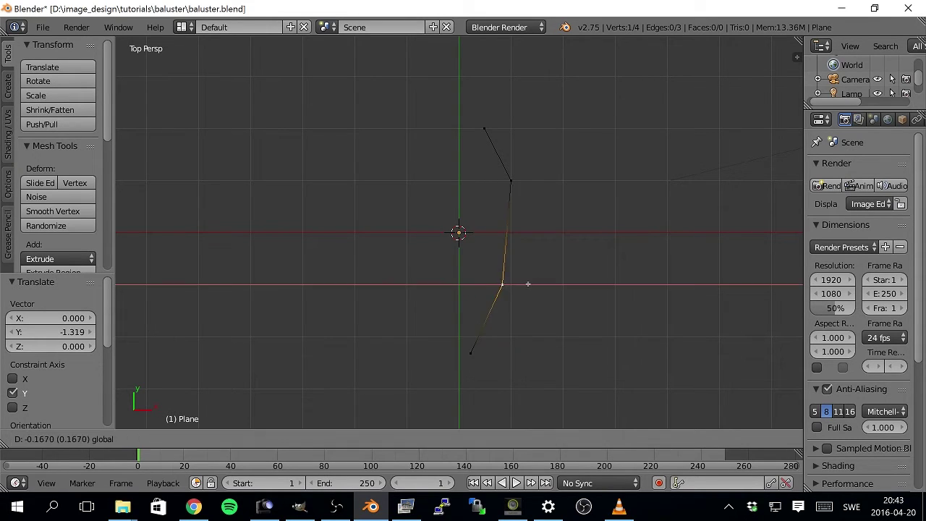
{"action": "left_click", "coordinate": [525, 132]}
{"action": "right_click", "coordinate": [511, 180]}
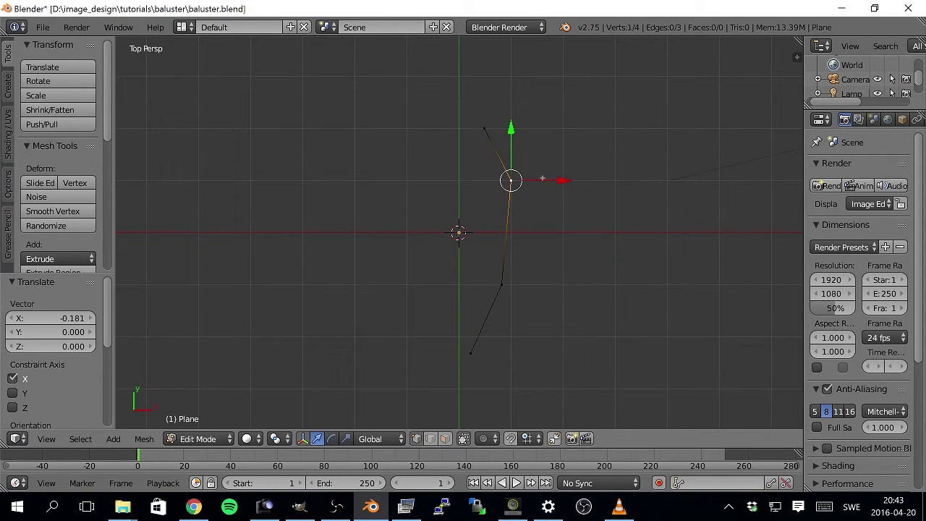
{"action": "key", "text": "g"}
{"action": "key", "text": "x"}
{"action": "left_click", "coordinate": [540, 179]}
{"action": "middle_click_drag", "start_coordinate": [525, 359], "coordinate": [538, 232]}
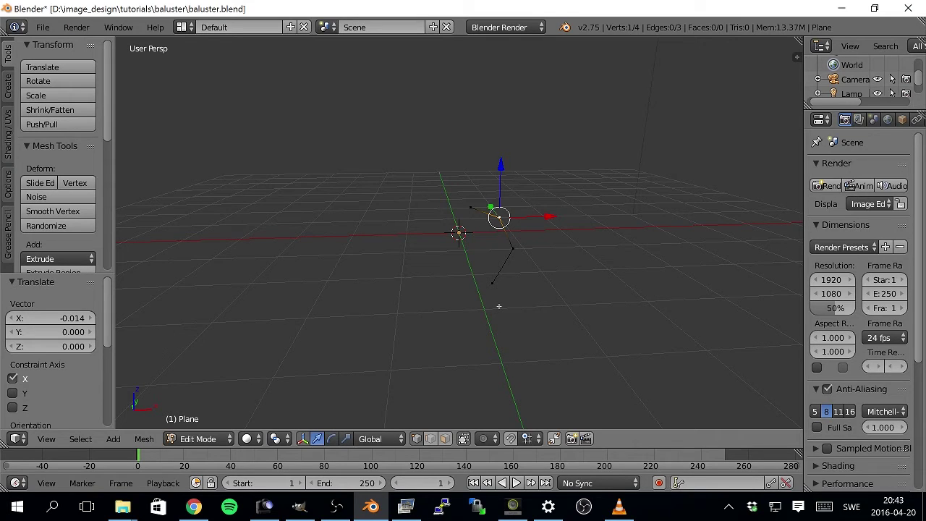
Step: Select all four profile vertices and spin them 90° in 9 steps into a quarter shell
{"action": "key", "text": "a"}
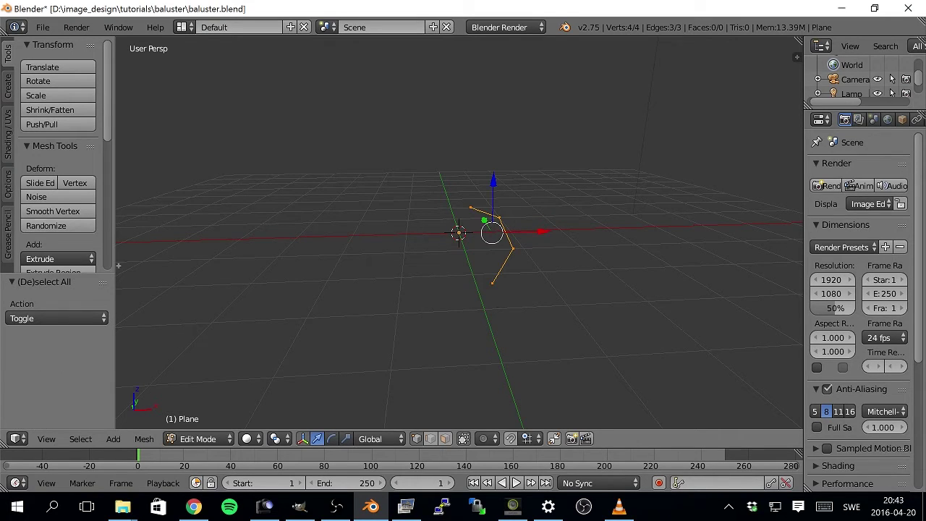
{"action": "left_click_drag", "start_coordinate": [108, 134], "coordinate": [111, 162]}
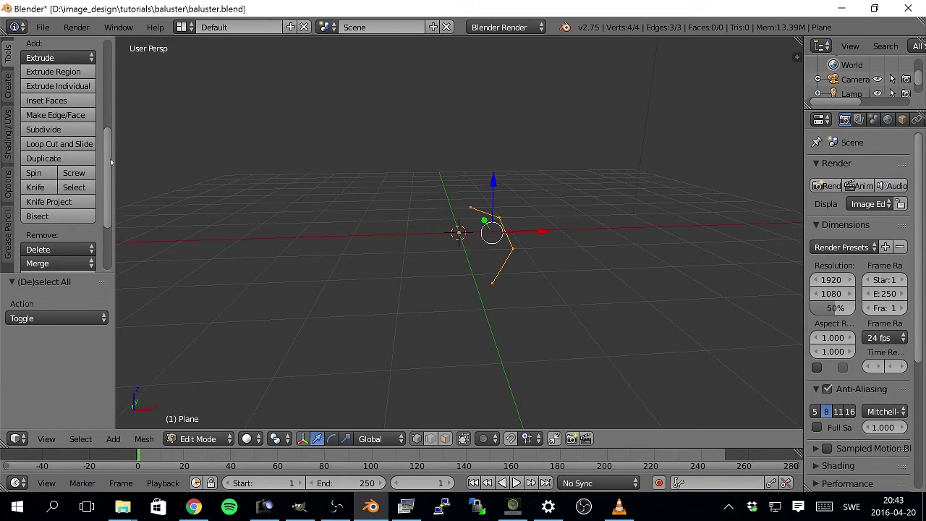
{"action": "left_click", "coordinate": [34, 173]}
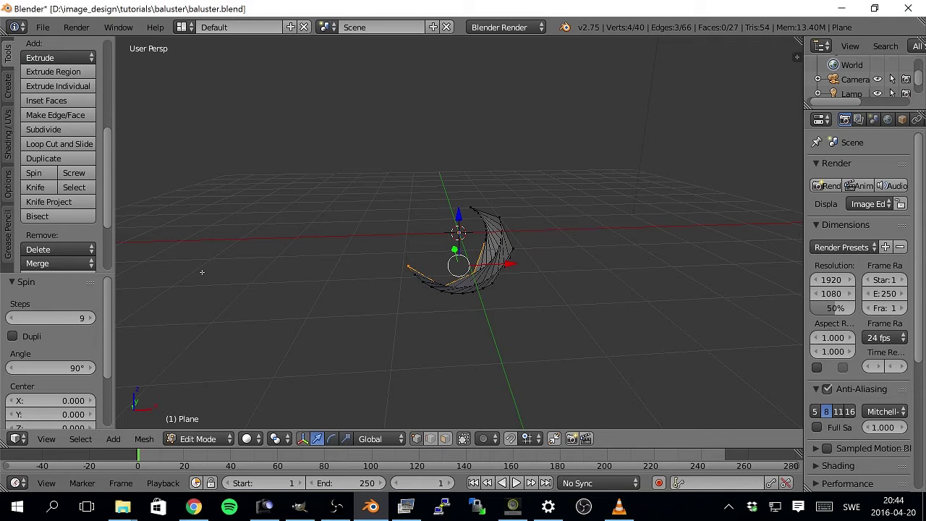
{"action": "left_click_drag", "start_coordinate": [109, 175], "coordinate": [110, 220]}
{"action": "scroll", "coordinate": [58, 340], "scroll_direction": "down", "scroll_amount": 2}
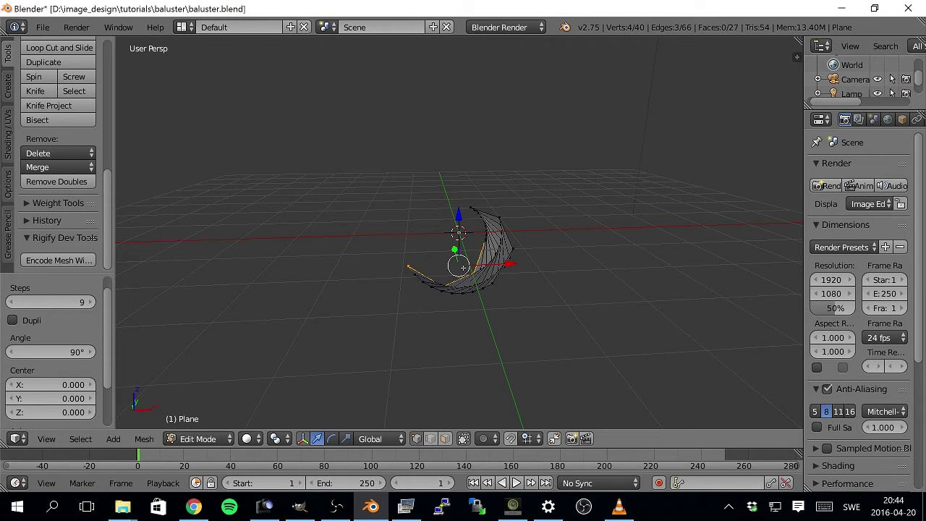
{"action": "middle_click_drag", "start_coordinate": [463, 267], "coordinate": [473, 305]}
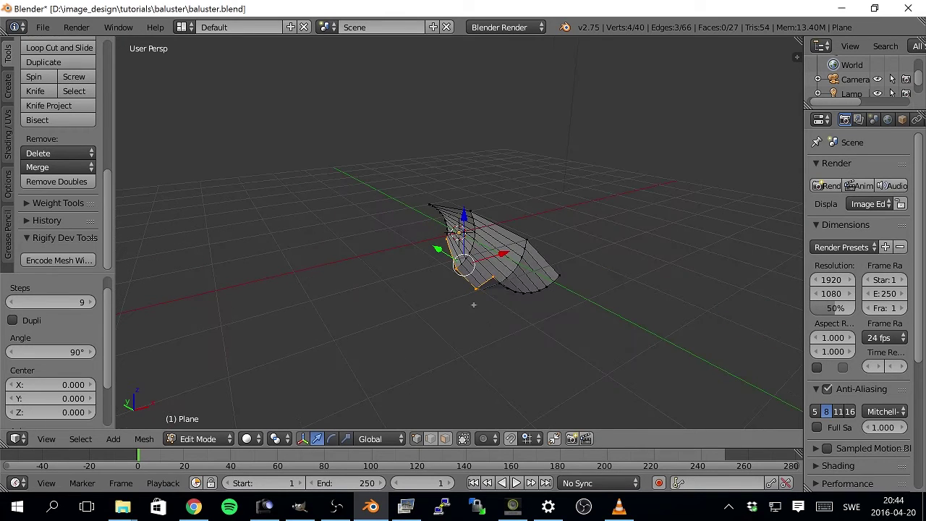
{"action": "middle_click_drag", "start_coordinate": [415, 301], "coordinate": [362, 325]}
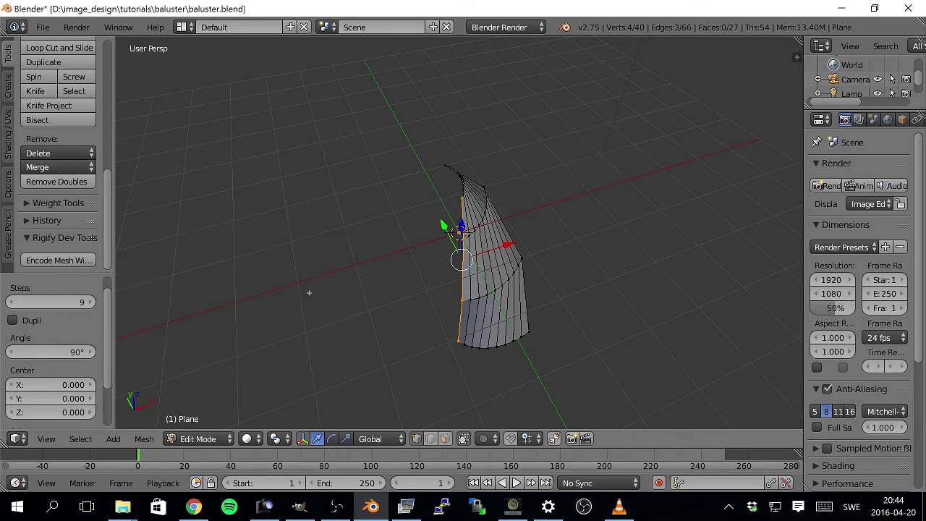
{"action": "scroll", "coordinate": [94, 342], "scroll_direction": "down", "scroll_amount": 1}
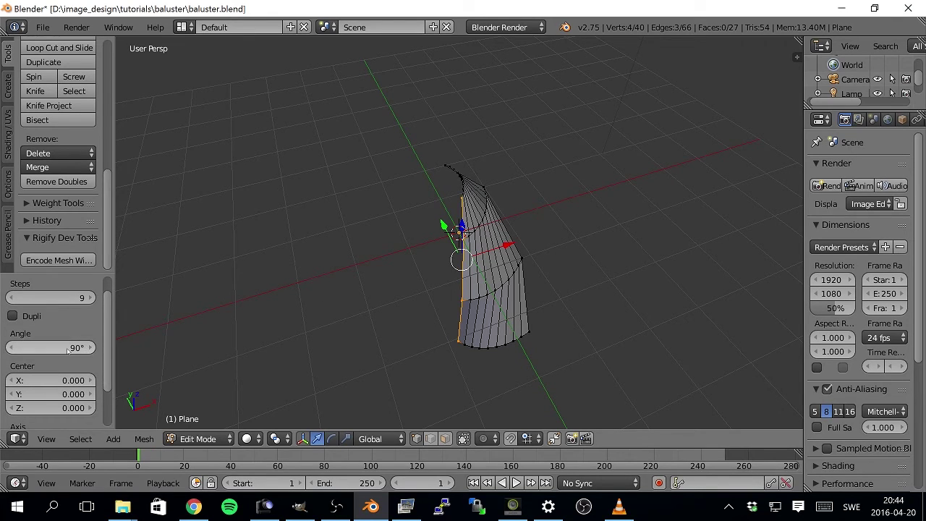
Step: Change the spin angle to 360° and orbit to inspect the resulting ring
{"action": "left_click", "coordinate": [78, 347]}
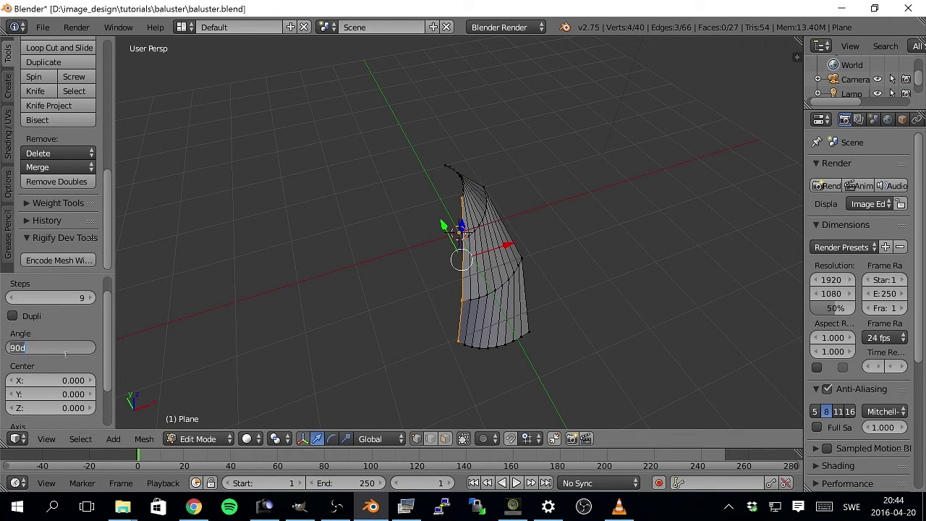
{"action": "type", "text": "360"}
{"action": "key", "text": "Return"}
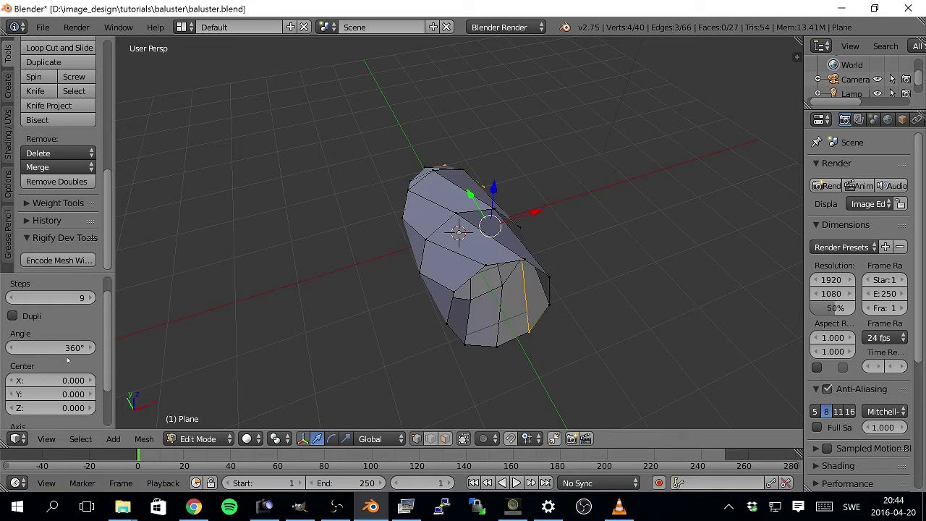
{"action": "middle_click_drag", "start_coordinate": [486, 282], "coordinate": [227, 324]}
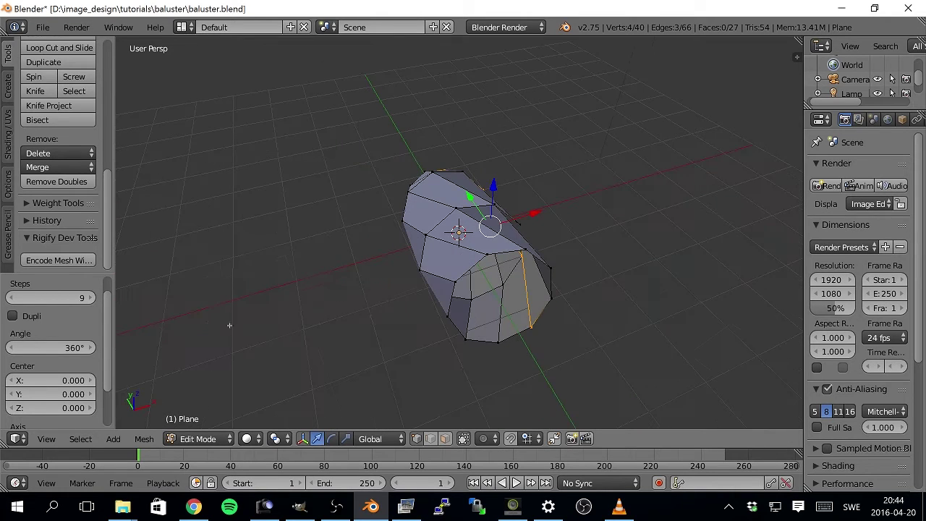
{"action": "left_click_drag", "start_coordinate": [109, 326], "coordinate": [110, 370]}
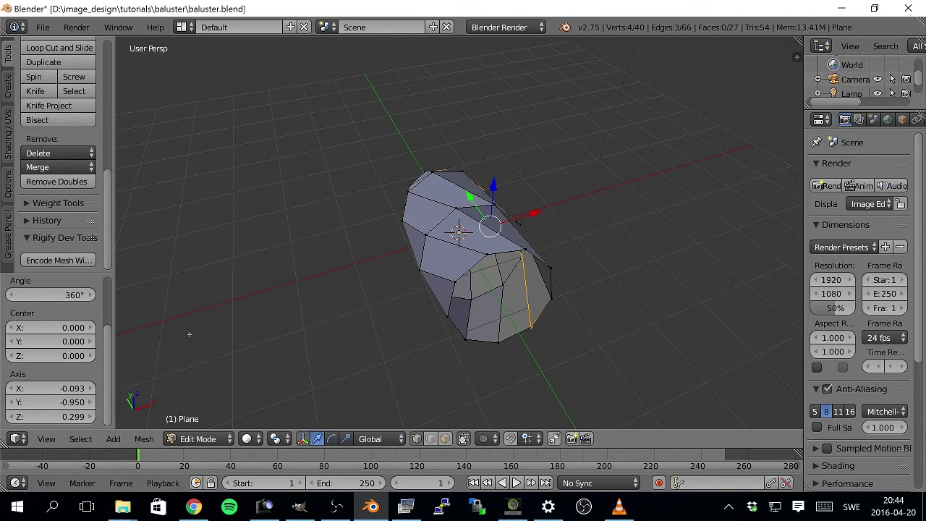
{"action": "scroll", "coordinate": [111, 345], "scroll_direction": "up", "scroll_amount": 3}
Step: Reduce the spin angle to -6° and inspect the thin strip from top and side views
{"action": "mouse_move", "coordinate": [78, 340]}
{"action": "left_mouse_down"}
{"action": "mouse_move", "coordinate": [29, 341]}
{"action": "mouse_move", "coordinate": [89, 343]}
{"action": "left_mouse_up"}
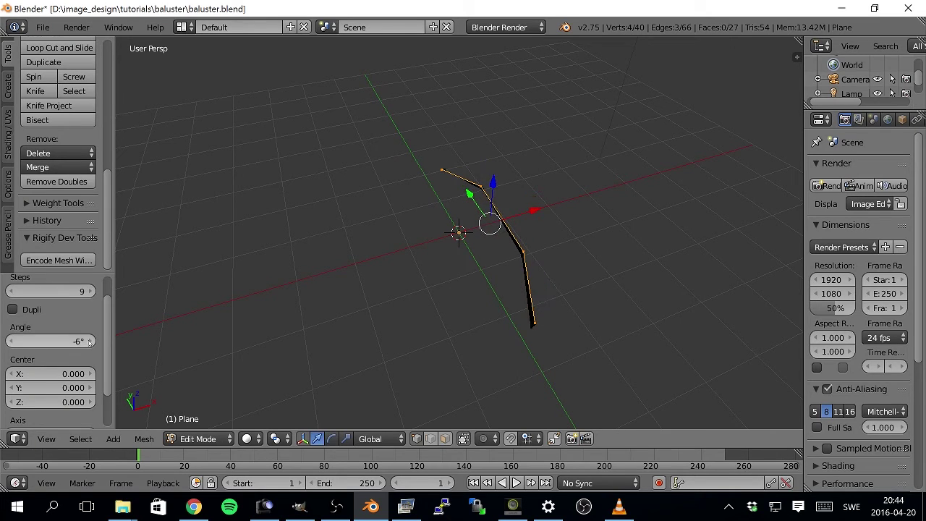
{"action": "middle_click_drag", "start_coordinate": [647, 294], "coordinate": [548, 349]}
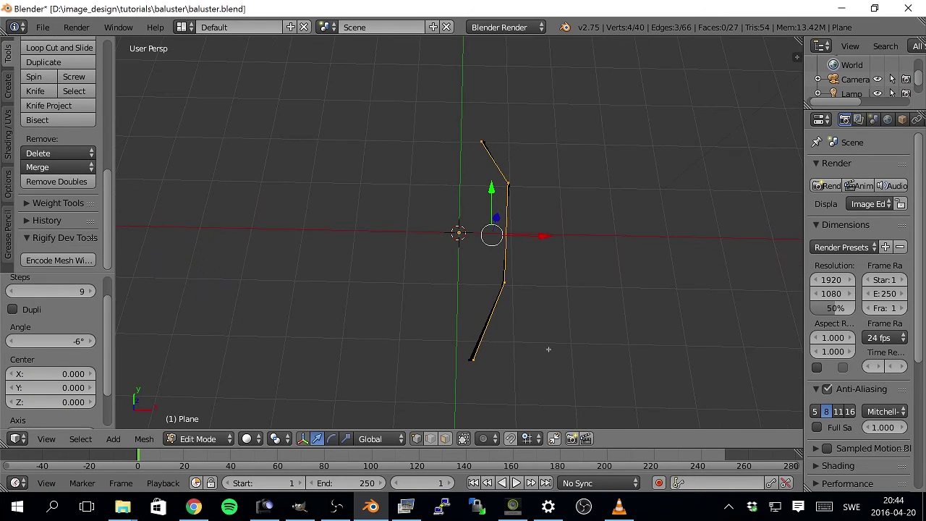
{"action": "key", "text": "KP_7"}
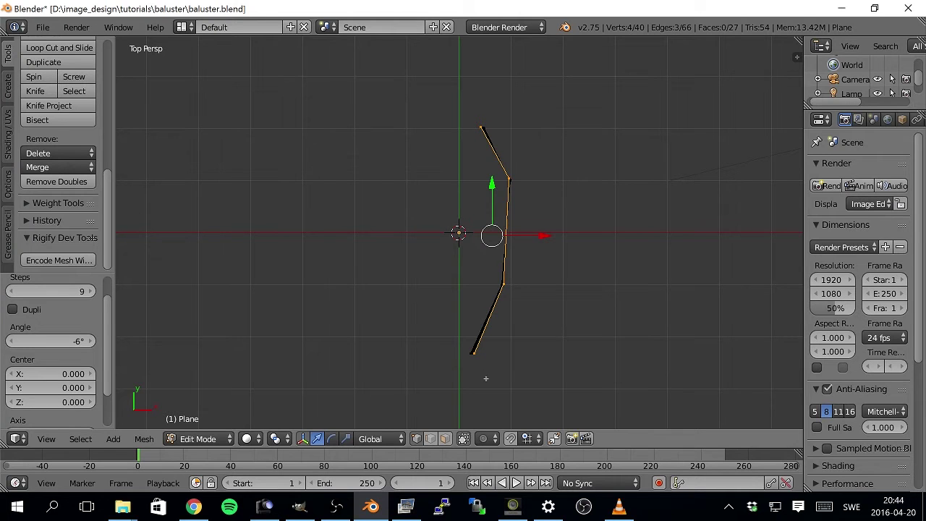
{"action": "middle_click_drag", "start_coordinate": [485, 377], "coordinate": [485, 366]}
{"action": "middle_click_drag", "start_coordinate": [501, 274], "coordinate": [479, 219]}
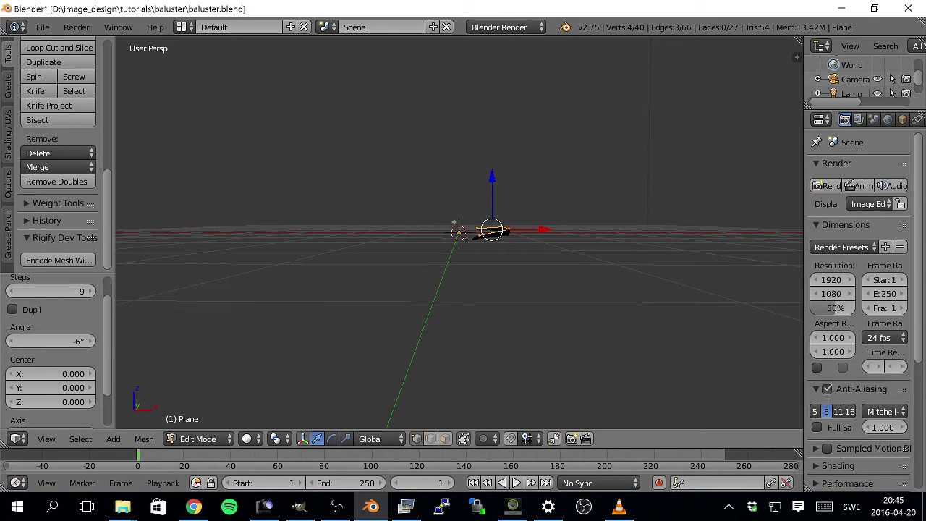
{"action": "middle_click_drag", "start_coordinate": [439, 239], "coordinate": [195, 360]}
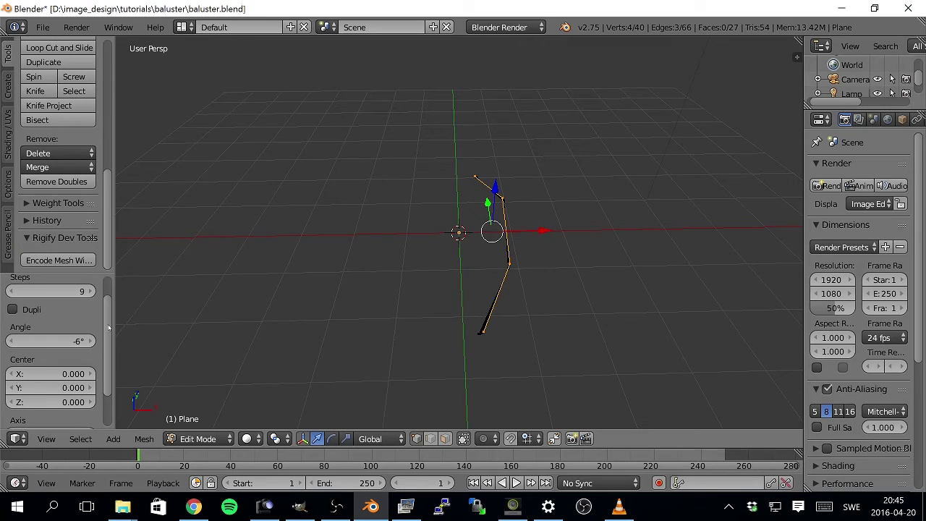
{"action": "scroll", "coordinate": [106, 329], "scroll_direction": "down", "scroll_amount": 2}
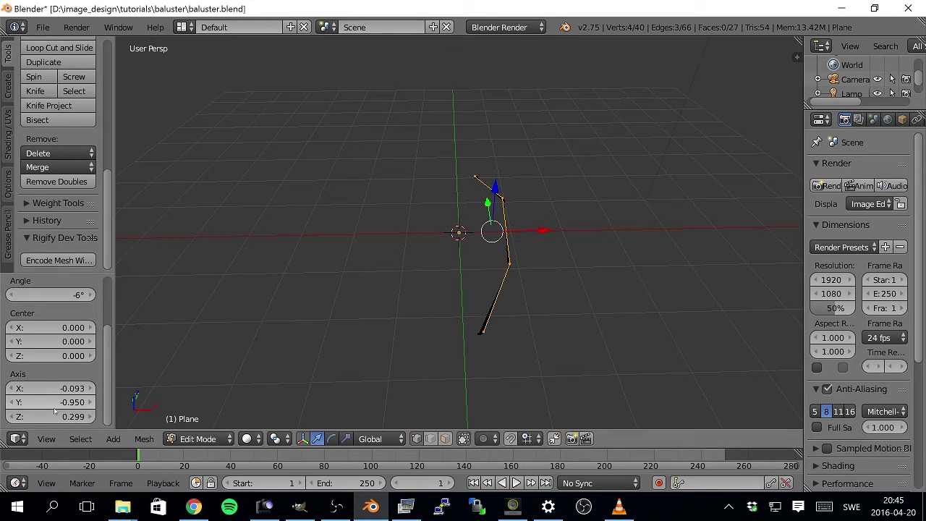
Step: Set the spin axis to X 0, Y 1, Z 0
{"action": "left_click", "coordinate": [70, 402]}
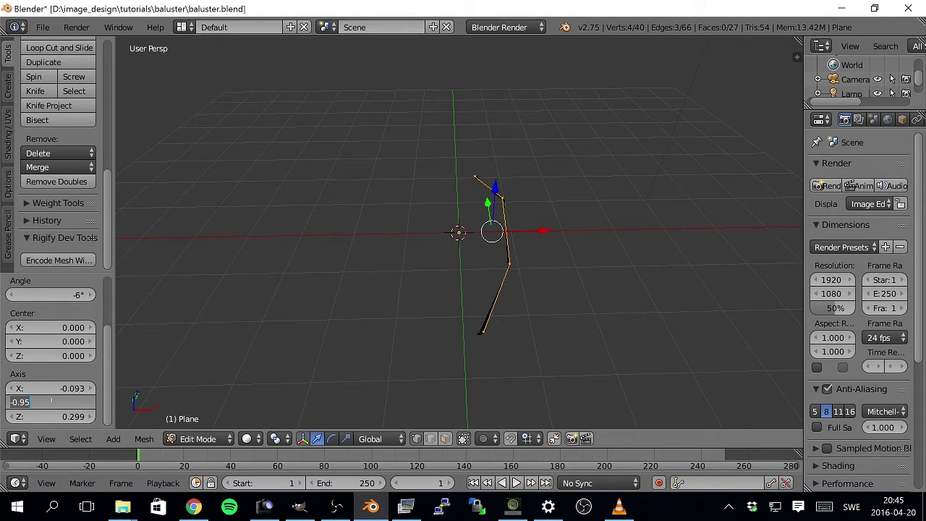
{"action": "type", "text": "1"}
{"action": "key", "text": "Return"}
{"action": "left_click", "coordinate": [54, 388]}
{"action": "type", "text": "000"}
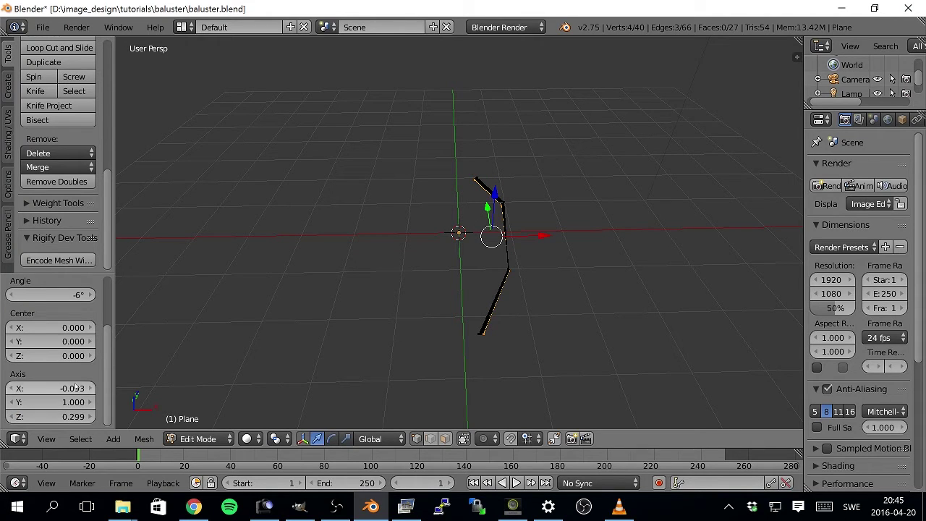
{"action": "key", "text": "Return"}
{"action": "left_click", "coordinate": [54, 416]}
{"action": "type", "text": "0"}
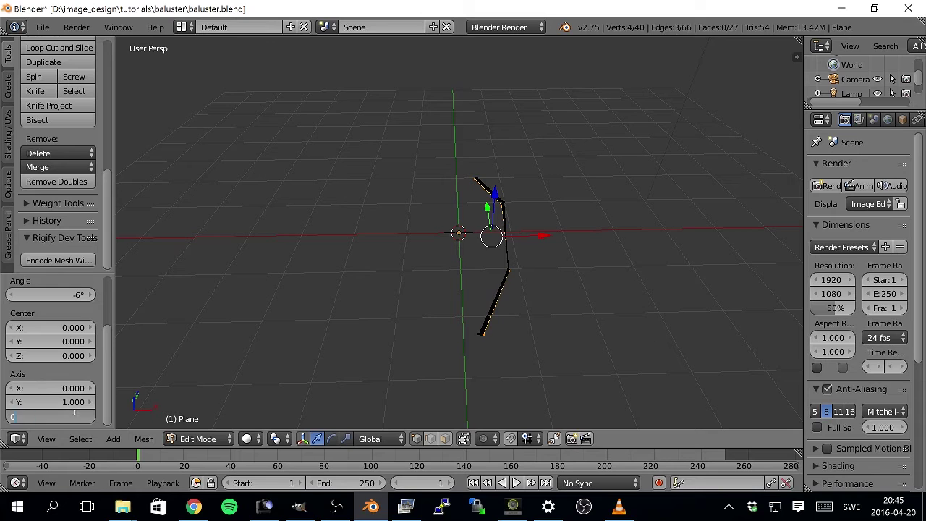
{"action": "key", "text": "Return"}
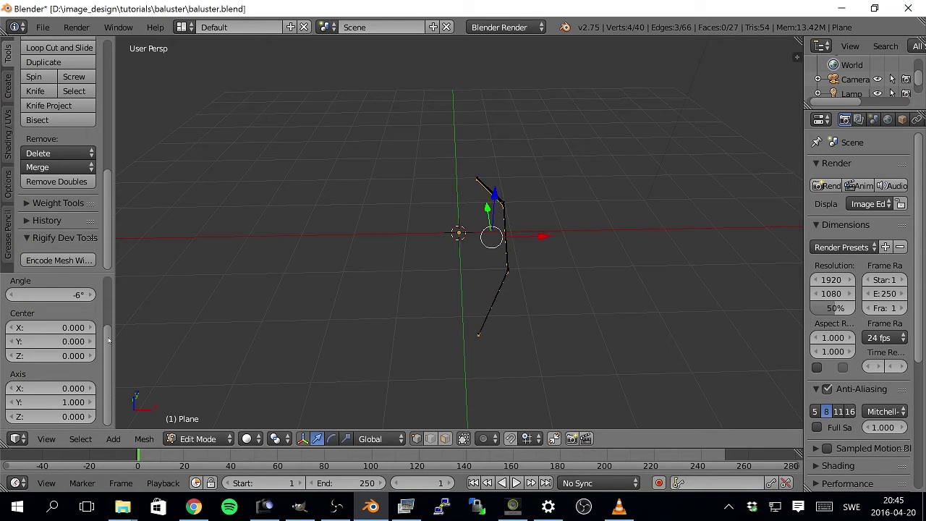
Step: Increase the spin angle from 30° up to a full 360° turn
{"action": "scroll", "coordinate": [109, 337], "scroll_direction": "up", "scroll_amount": 2}
{"action": "left_click", "coordinate": [50, 321]}
{"action": "type", "text": "30"}
{"action": "key", "text": "Return"}
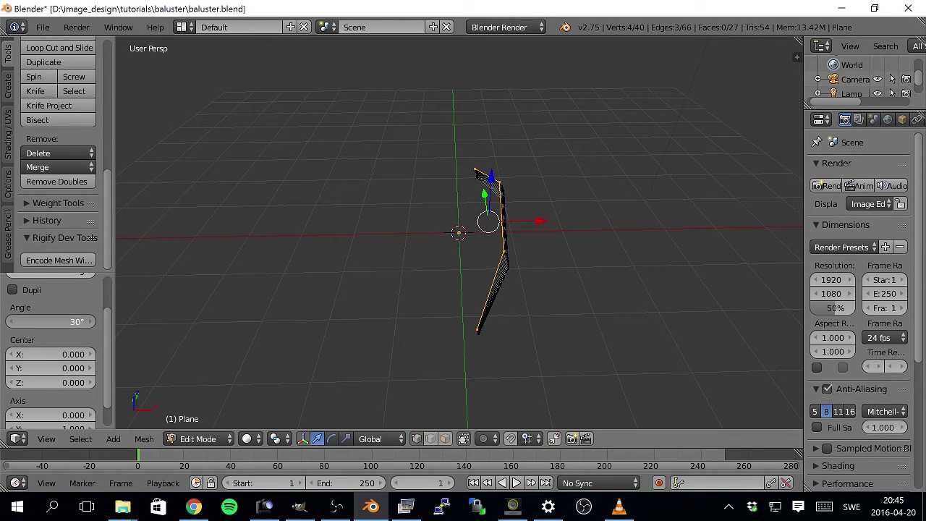
{"action": "left_click_drag", "start_coordinate": [51, 321], "coordinate": [91, 321]}
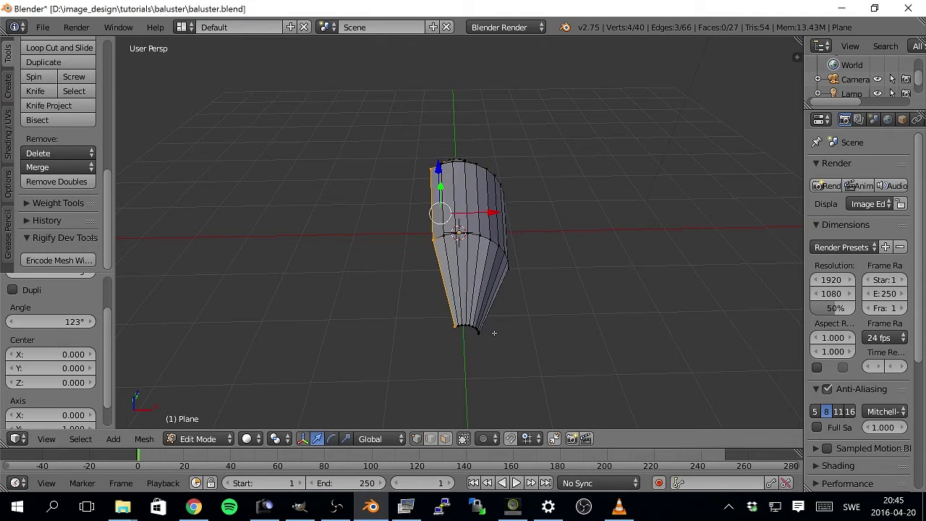
{"action": "middle_click_drag", "start_coordinate": [494, 332], "coordinate": [501, 279]}
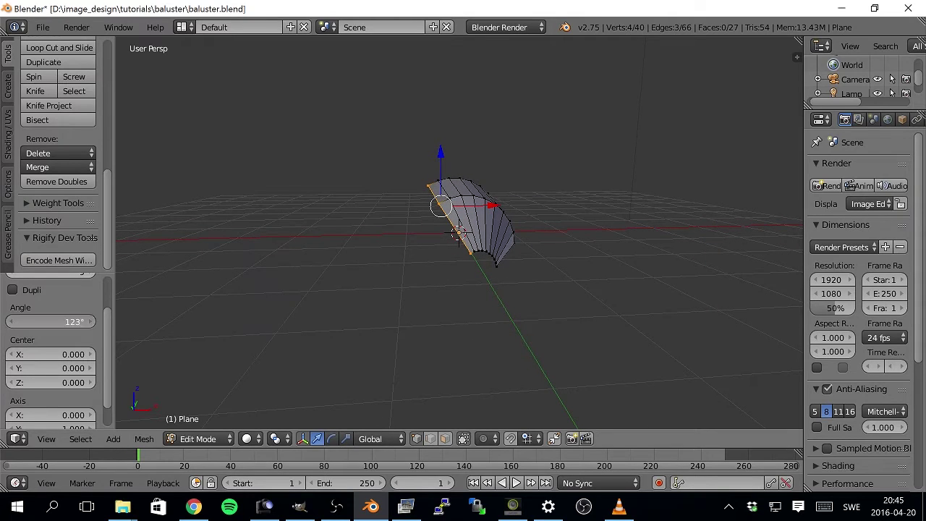
{"action": "left_click_drag", "start_coordinate": [51, 322], "coordinate": [97, 321]}
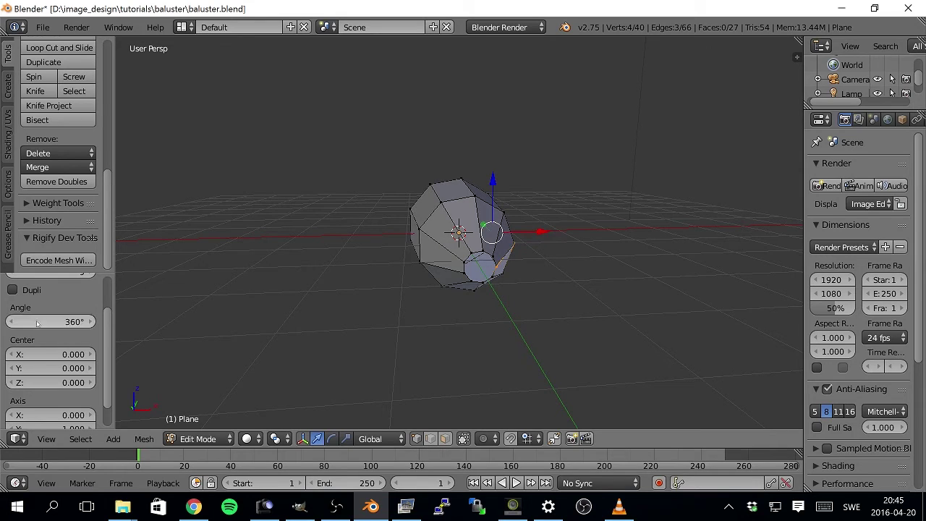
{"action": "scroll", "coordinate": [107, 354], "scroll_direction": "up", "scroll_amount": 2}
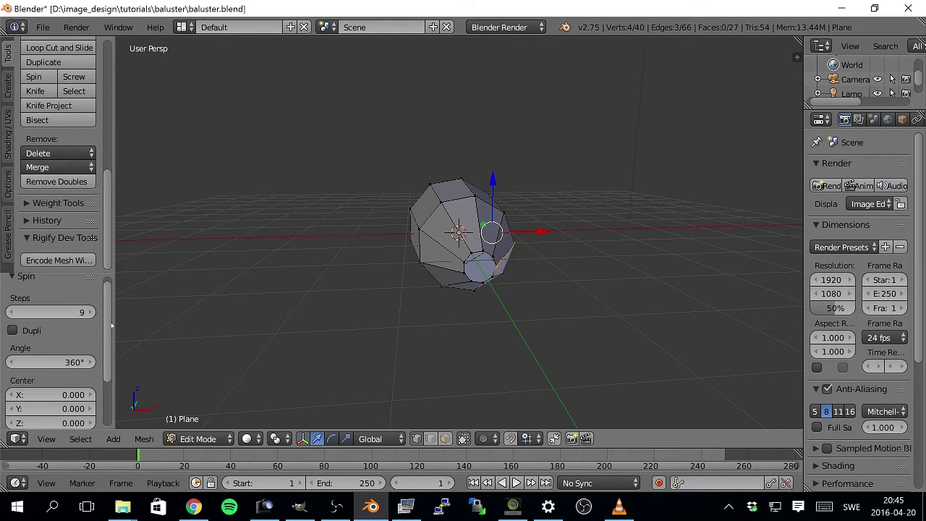
{"action": "middle_click_drag", "start_coordinate": [439, 336], "coordinate": [467, 301]}
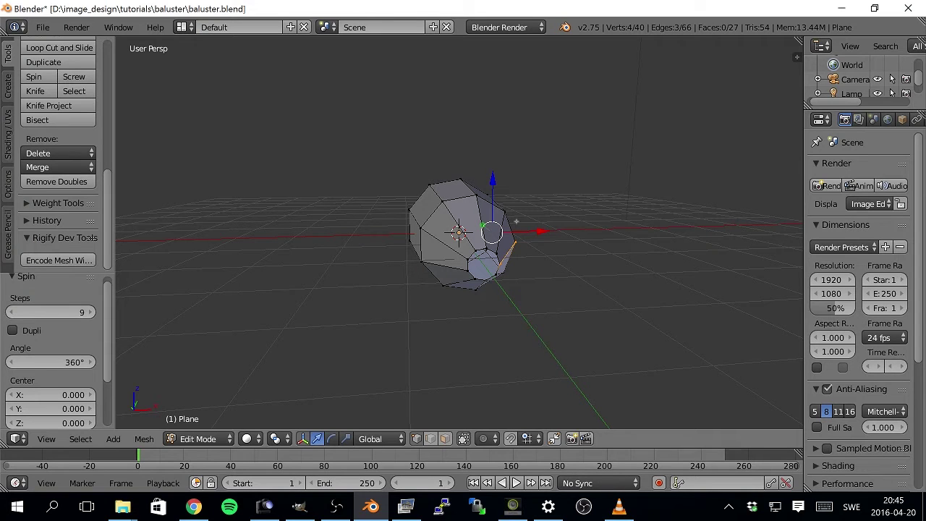
{"action": "mouse_move", "coordinate": [490, 324]}
{"action": "middle_mouse_down"}
{"action": "mouse_move", "coordinate": [463, 306]}
{"action": "mouse_move", "coordinate": [490, 316]}
{"action": "middle_mouse_up"}
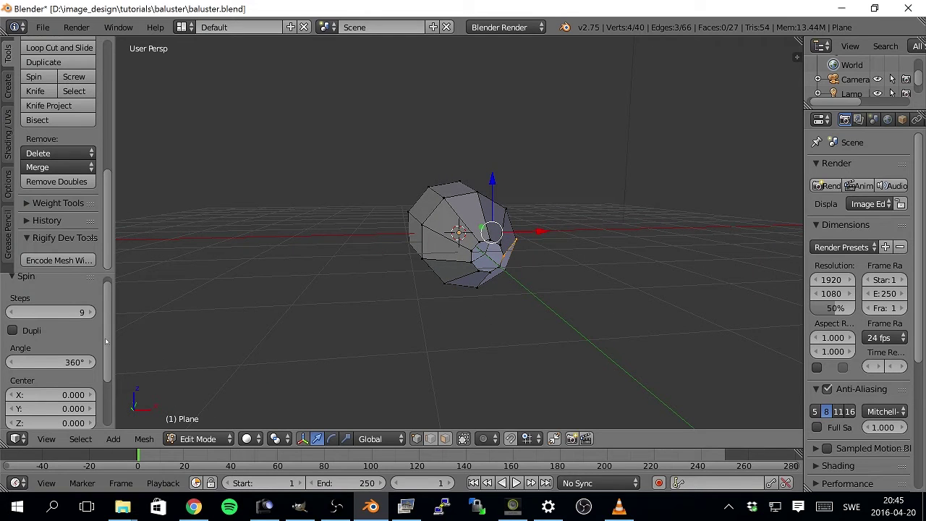
{"action": "scroll", "coordinate": [106, 342], "scroll_direction": "up", "scroll_amount": 1}
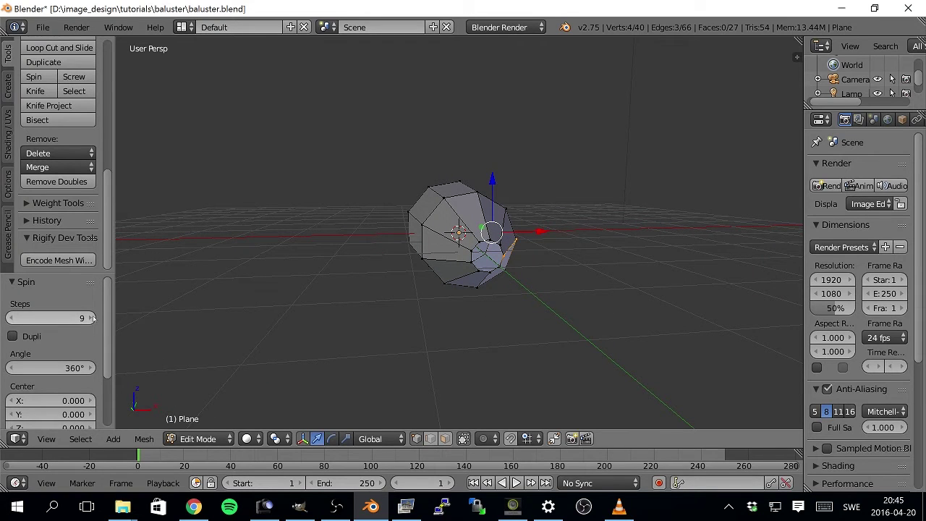
Step: Raise the spin steps to 16 for a smoother closed shell
{"action": "left_click", "coordinate": [90, 318]}
{"action": "left_click", "coordinate": [91, 318]}
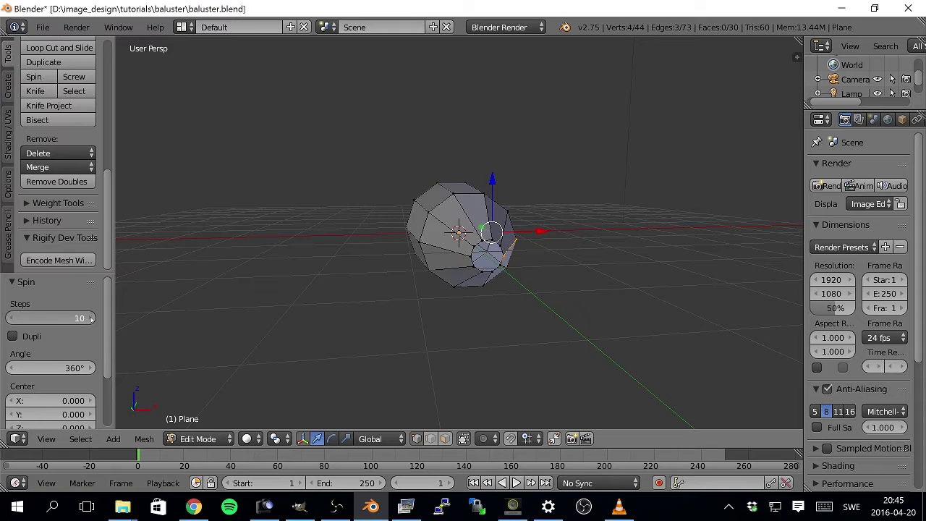
{"action": "left_click", "coordinate": [90, 318]}
{"action": "left_click", "coordinate": [90, 318]}
{"action": "left_click", "coordinate": [90, 319]}
{"action": "left_click", "coordinate": [91, 318]}
{"action": "left_click", "coordinate": [91, 319]}
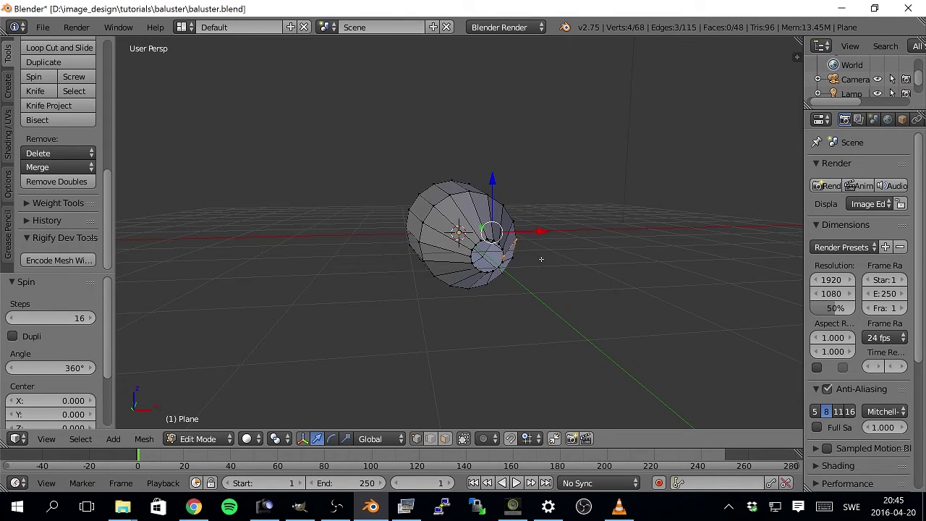
{"action": "middle_click_drag", "start_coordinate": [492, 279], "coordinate": [490, 255]}
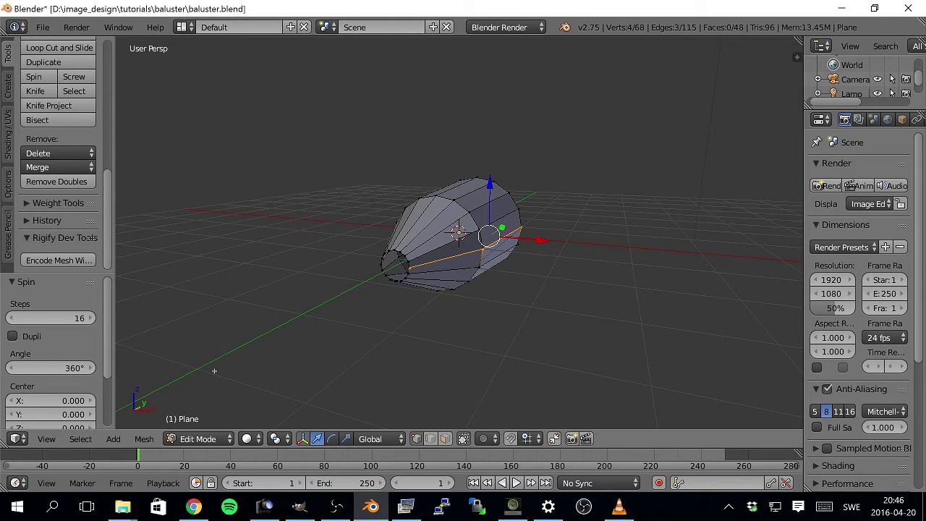
Step: Set the spin steps to 32 and orbit and zoom to inspect the smoother shell
{"action": "middle_click_drag", "start_coordinate": [214, 371], "coordinate": [334, 334]}
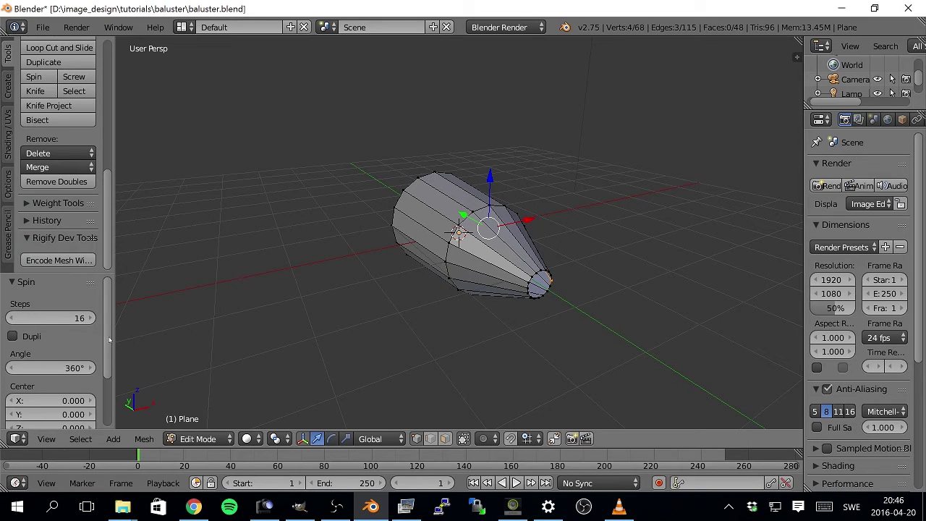
{"action": "left_click", "coordinate": [78, 320]}
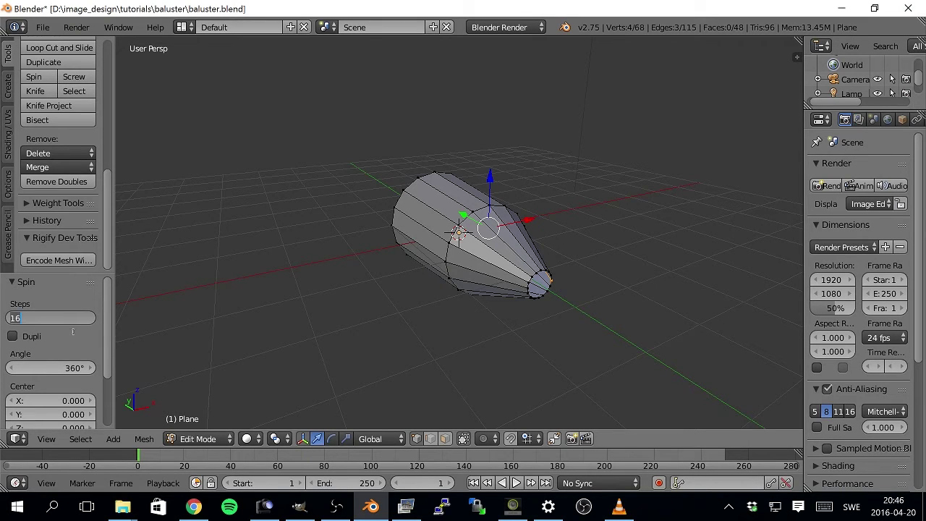
{"action": "type", "text": "32"}
{"action": "key", "text": "Return"}
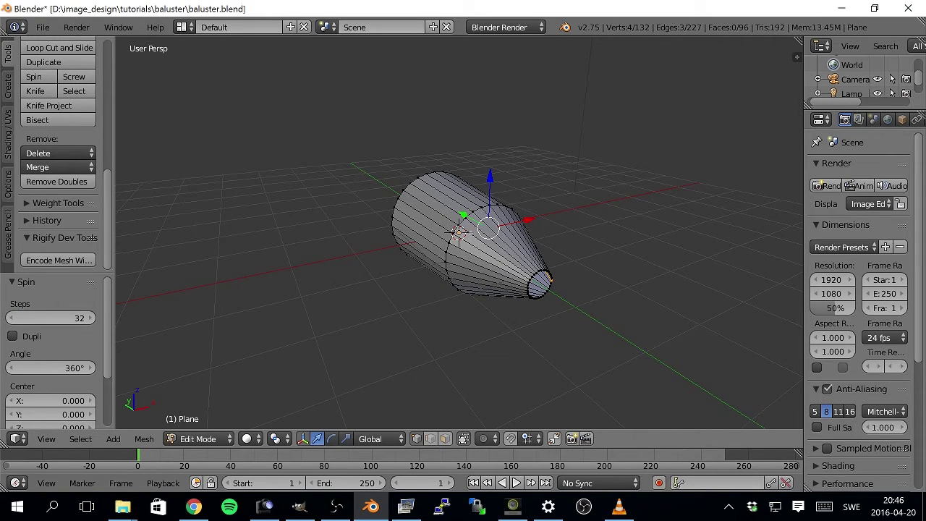
{"action": "left_click_drag", "start_coordinate": [112, 312], "coordinate": [114, 289]}
{"action": "middle_click_drag", "start_coordinate": [406, 306], "coordinate": [523, 235]}
{"action": "scroll", "coordinate": [434, 300], "scroll_direction": "up", "scroll_amount": 3}
Step: Select a long face along the profile's body and move it outward
{"action": "right_click", "coordinate": [492, 241]}
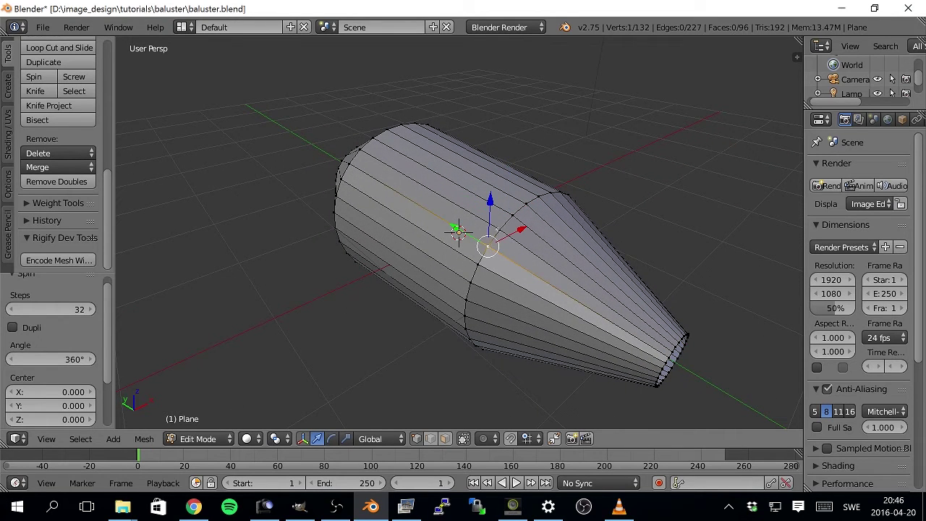
{"action": "right_click", "coordinate": [473, 220], "text": "shift"}
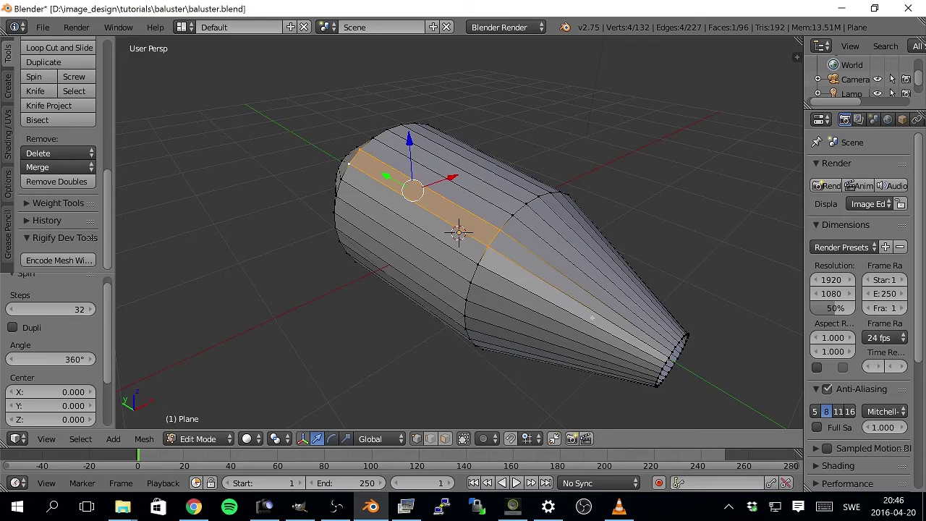
{"action": "middle_click_drag", "start_coordinate": [474, 221], "coordinate": [434, 212]}
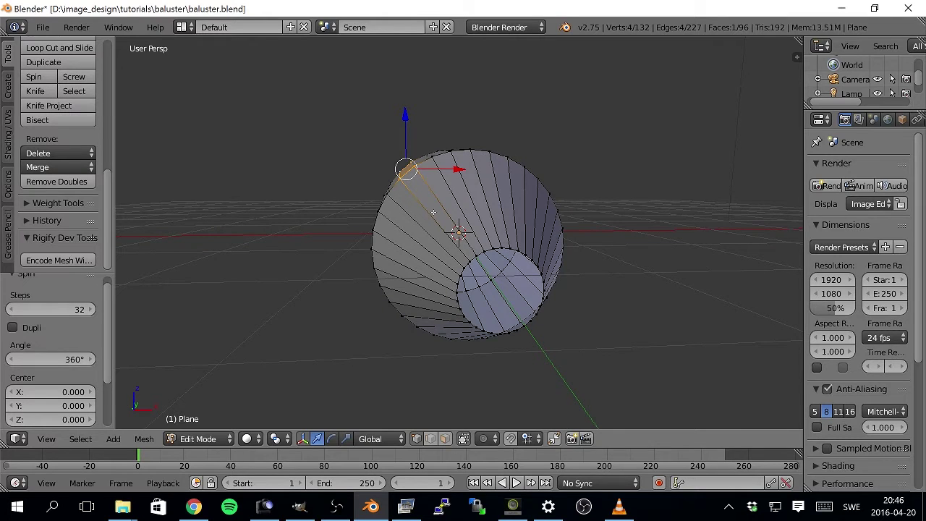
{"action": "key", "text": "g"}
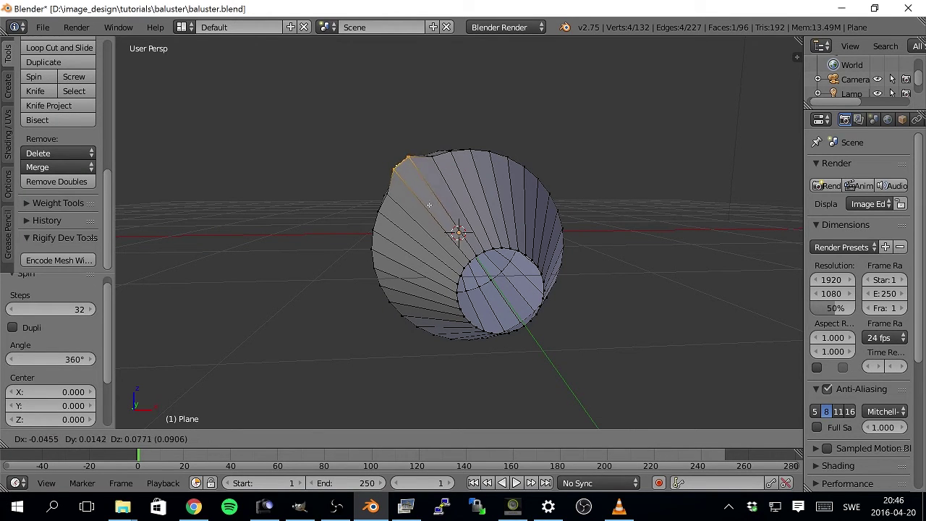
{"action": "left_click", "coordinate": [427, 203]}
Step: Pull a top face upward, then switch the viewport shading to wireframe
{"action": "middle_click_drag", "start_coordinate": [427, 202], "coordinate": [464, 168]}
{"action": "right_click", "coordinate": [467, 186]}
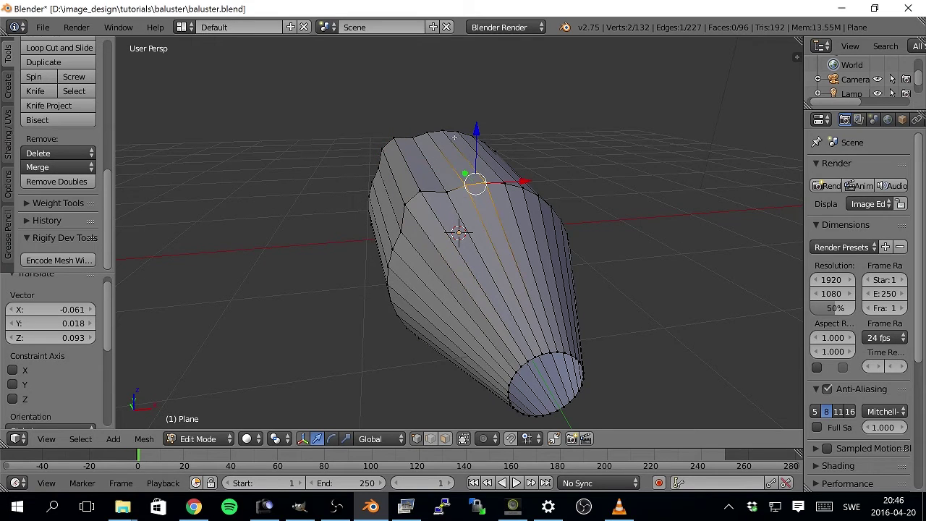
{"action": "right_click", "coordinate": [450, 153]}
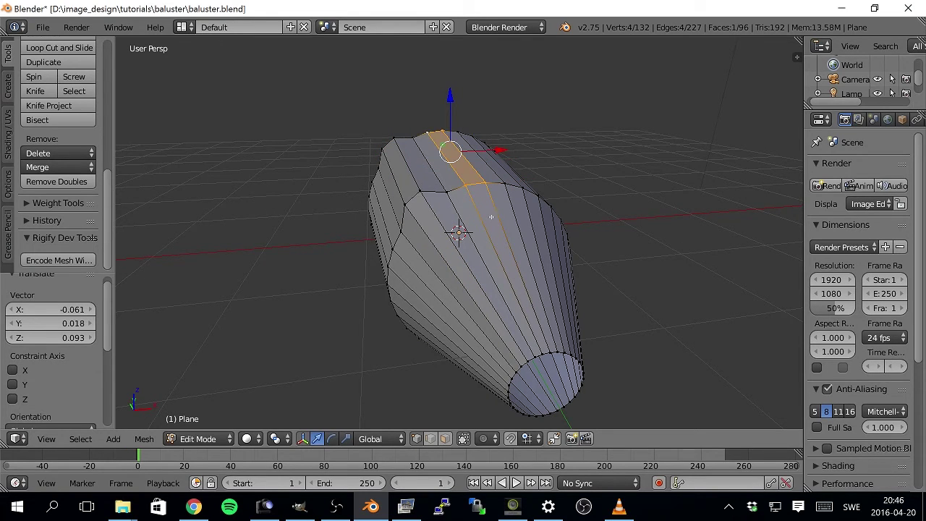
{"action": "middle_click_drag", "start_coordinate": [489, 218], "coordinate": [468, 191]}
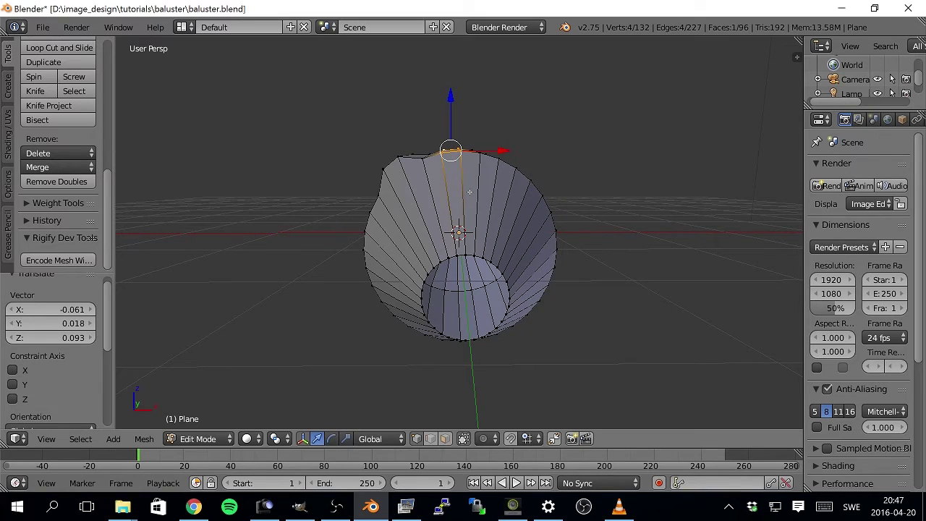
{"action": "key", "text": "g"}
{"action": "left_click", "coordinate": [470, 185]}
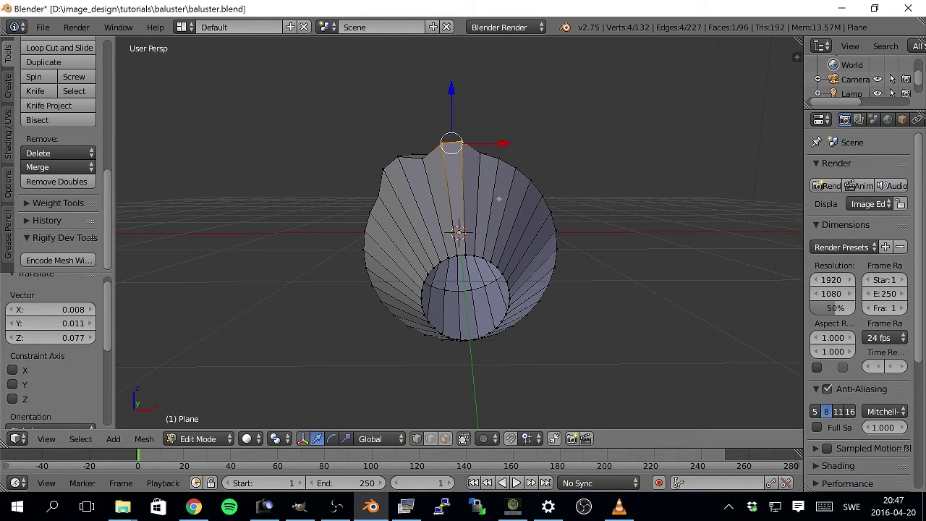
{"action": "key", "text": "ctrl+z"}
{"action": "key", "text": "ctrl+shift+z"}
{"action": "left_click", "coordinate": [247, 438]}
{"action": "left_click", "coordinate": [282, 406]}
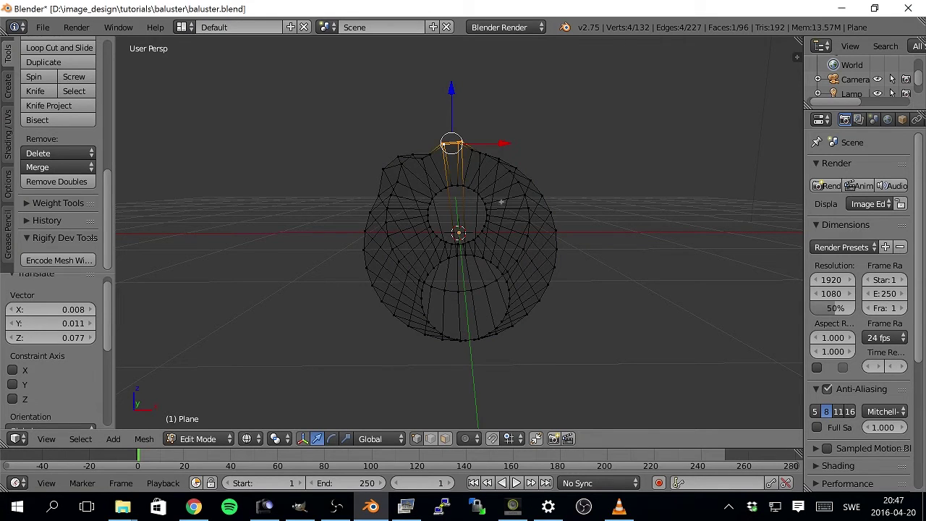
Step: In front view, lasso-select alternating outer rim faces, starting near the top-right vertex
{"action": "key", "text": "KP_1"}
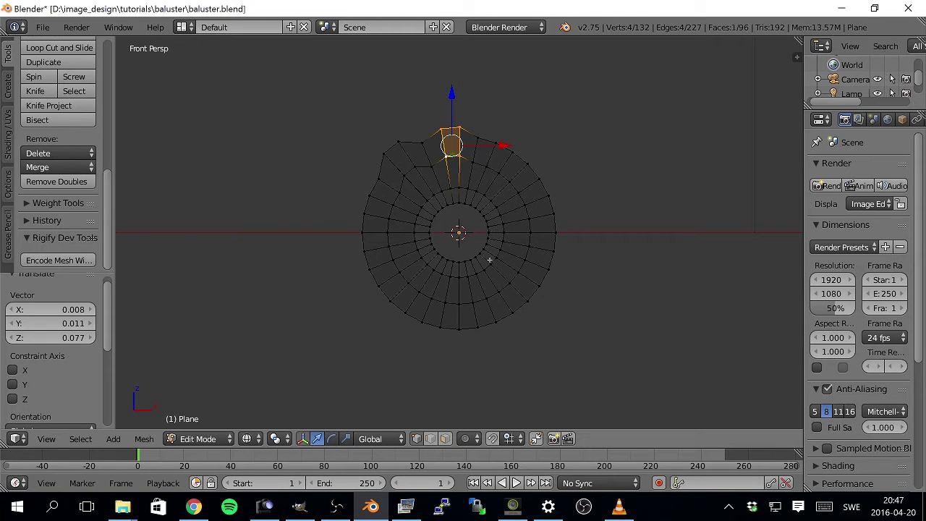
{"action": "right_click", "coordinate": [497, 144]}
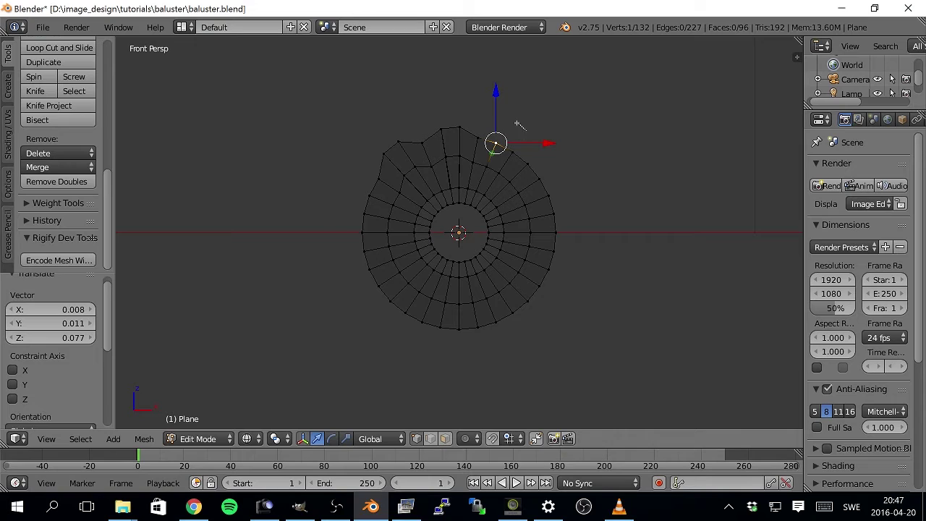
{"action": "mouse_move", "coordinate": [525, 131]}
{"action": "left_mouse_down", "text": "ctrl"}
{"action": "mouse_move", "coordinate": [489, 134]}
{"action": "mouse_move", "coordinate": [488, 170]}
{"action": "mouse_move", "coordinate": [502, 179]}
{"action": "mouse_move", "coordinate": [523, 133]}
{"action": "left_mouse_up", "text": "ctrl"}
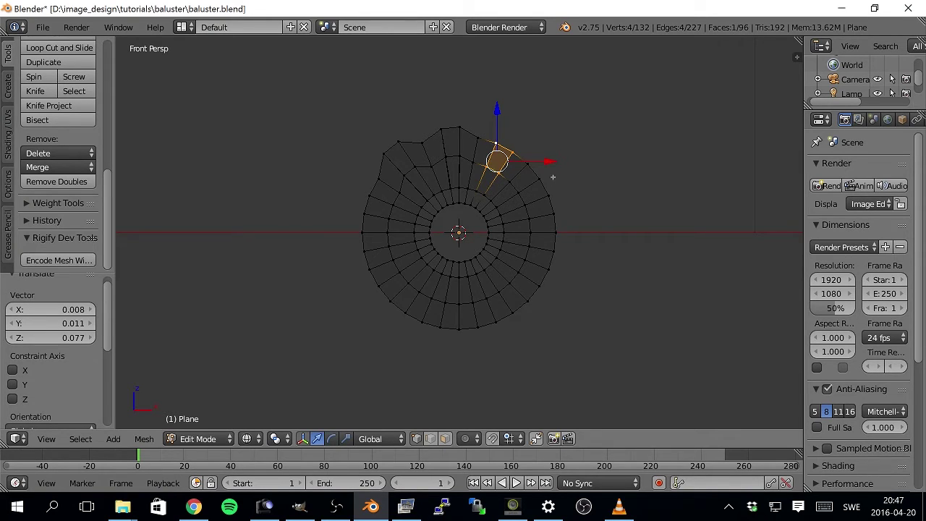
{"action": "mouse_move", "coordinate": [559, 175]}
{"action": "left_mouse_down", "text": "ctrl"}
{"action": "mouse_move", "coordinate": [513, 191]}
{"action": "mouse_move", "coordinate": [516, 204]}
{"action": "mouse_move", "coordinate": [540, 213]}
{"action": "mouse_move", "coordinate": [558, 181]}
{"action": "left_mouse_up", "text": "ctrl"}
{"action": "mouse_move", "coordinate": [570, 231]}
{"action": "left_mouse_down", "text": "ctrl"}
{"action": "mouse_move", "coordinate": [526, 225]}
{"action": "mouse_move", "coordinate": [524, 239]}
{"action": "mouse_move", "coordinate": [533, 258]}
{"action": "mouse_move", "coordinate": [571, 264]}
{"action": "left_mouse_up", "text": "ctrl"}
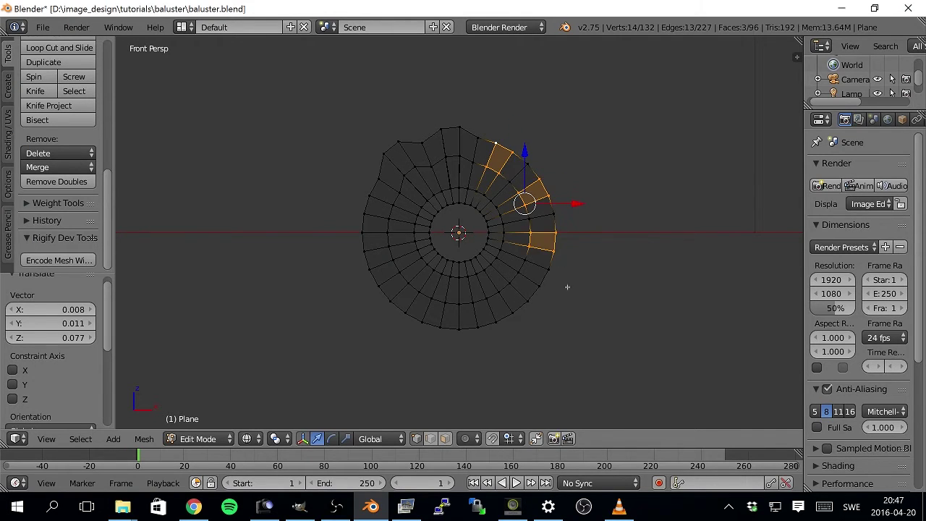
{"action": "mouse_move", "coordinate": [554, 293]}
{"action": "left_mouse_down", "text": "ctrl"}
{"action": "mouse_move", "coordinate": [526, 270]}
{"action": "mouse_move", "coordinate": [506, 269]}
{"action": "mouse_move", "coordinate": [507, 290]}
{"action": "mouse_move", "coordinate": [534, 315]}
{"action": "mouse_move", "coordinate": [502, 314]}
{"action": "mouse_move", "coordinate": [476, 292]}
{"action": "mouse_move", "coordinate": [468, 308]}
{"action": "mouse_move", "coordinate": [477, 334]}
{"action": "mouse_move", "coordinate": [441, 328]}
{"action": "mouse_move", "coordinate": [449, 304]}
{"action": "mouse_move", "coordinate": [431, 290]}
{"action": "mouse_move", "coordinate": [409, 340]}
{"action": "left_mouse_up", "text": "ctrl"}
{"action": "mouse_move", "coordinate": [388, 308]}
{"action": "left_mouse_down", "text": "ctrl"}
{"action": "mouse_move", "coordinate": [412, 286]}
{"action": "mouse_move", "coordinate": [405, 271]}
{"action": "mouse_move", "coordinate": [365, 288]}
{"action": "left_mouse_up", "text": "ctrl"}
{"action": "mouse_move", "coordinate": [359, 256]}
{"action": "left_mouse_down", "text": "ctrl"}
{"action": "mouse_move", "coordinate": [392, 245]}
{"action": "mouse_move", "coordinate": [392, 225]}
{"action": "mouse_move", "coordinate": [351, 221]}
{"action": "mouse_move", "coordinate": [361, 234]}
{"action": "left_mouse_up", "text": "ctrl"}
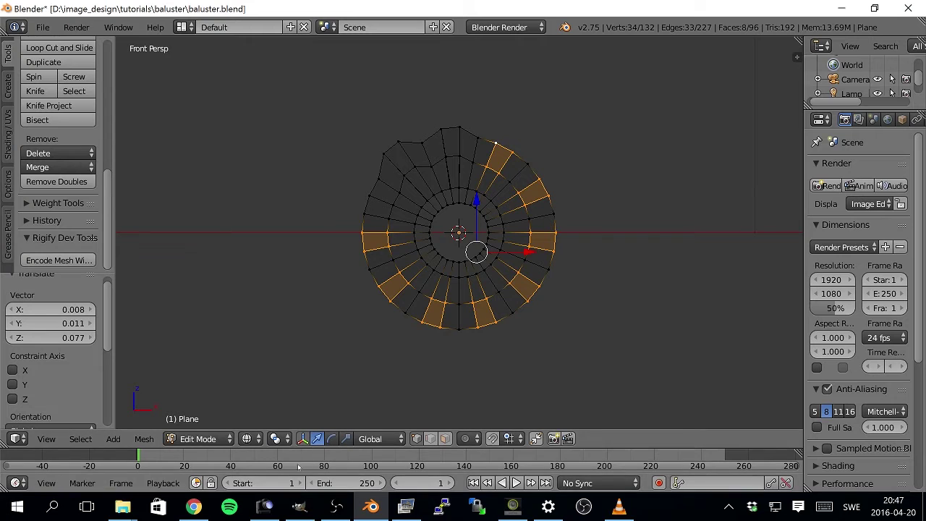
Step: With the pivot set to 3D Cursor, scale the selected rim faces outward to 1.089
{"action": "left_click", "coordinate": [279, 439]}
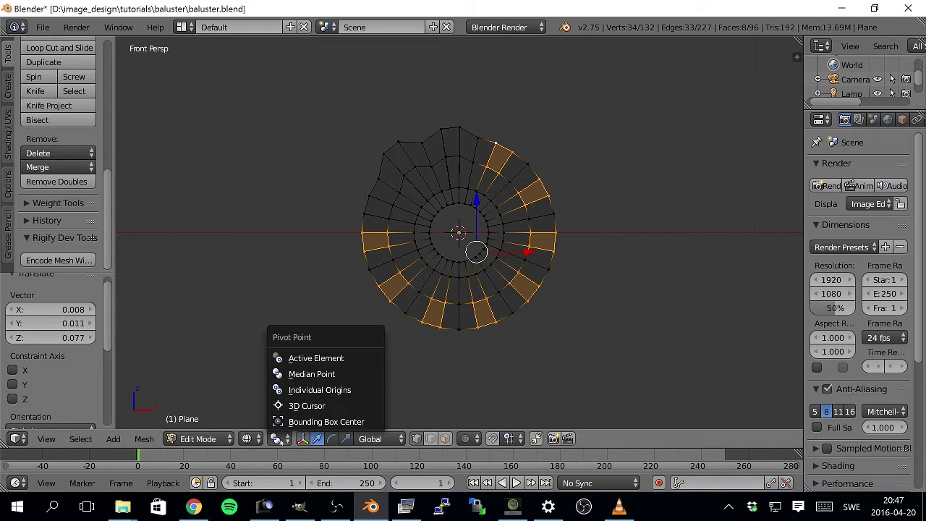
{"action": "left_click", "coordinate": [304, 407]}
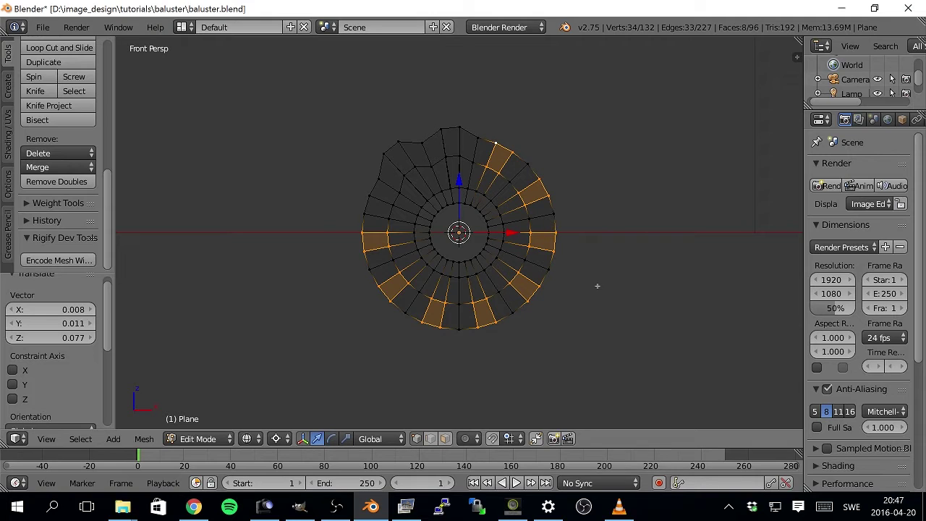
{"action": "key", "text": "s"}
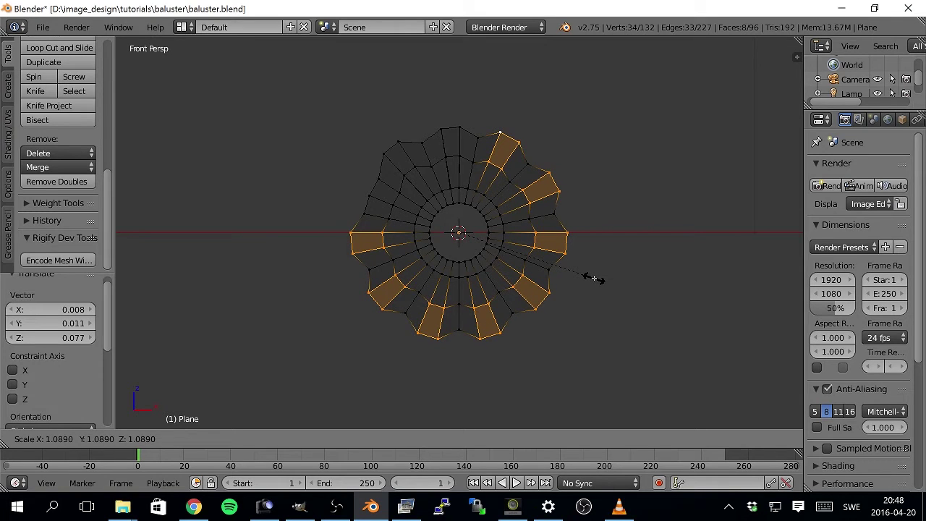
{"action": "left_click", "coordinate": [593, 278]}
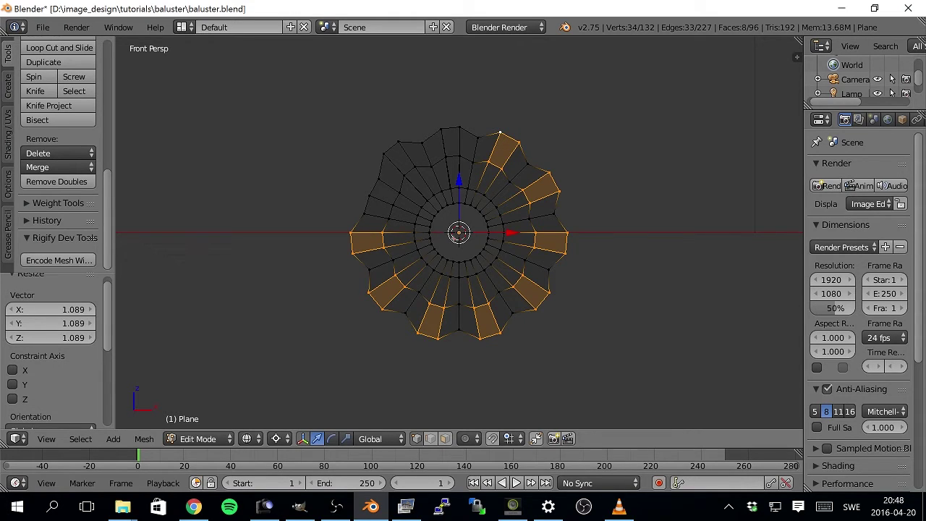
Step: Open the view sidebar and orbit around the mesh to inspect the ridges
{"action": "key", "text": "n"}
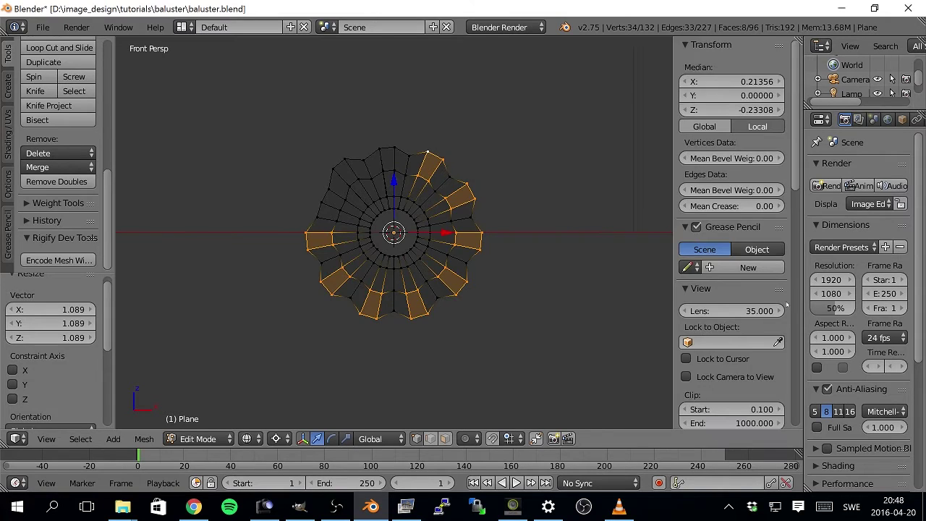
{"action": "scroll", "coordinate": [780, 351], "scroll_direction": "down", "scroll_amount": 4}
{"action": "scroll", "coordinate": [781, 350], "scroll_direction": "down", "scroll_amount": 3}
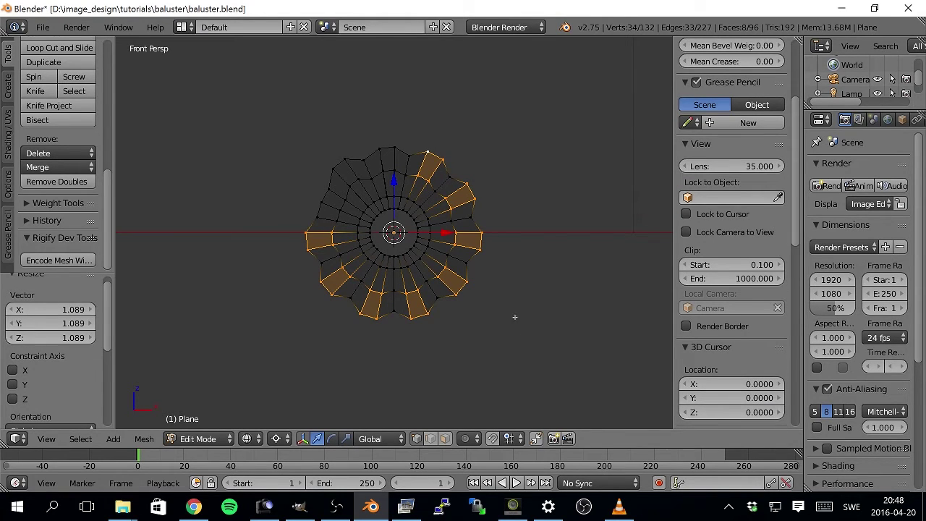
{"action": "mouse_move", "coordinate": [371, 308]}
{"action": "middle_mouse_down"}
{"action": "mouse_move", "coordinate": [503, 321]}
{"action": "mouse_move", "coordinate": [376, 310]}
{"action": "middle_mouse_up"}
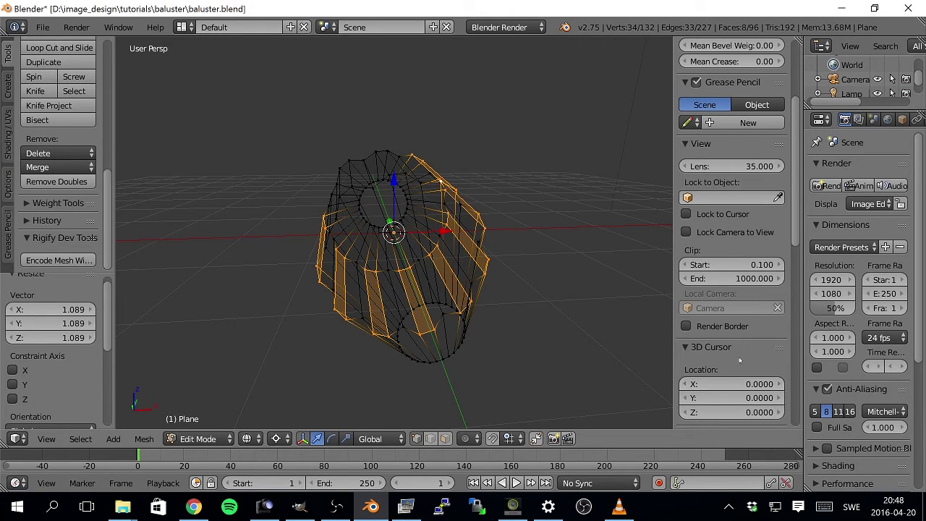
{"action": "middle_click_drag", "start_coordinate": [441, 268], "coordinate": [425, 249]}
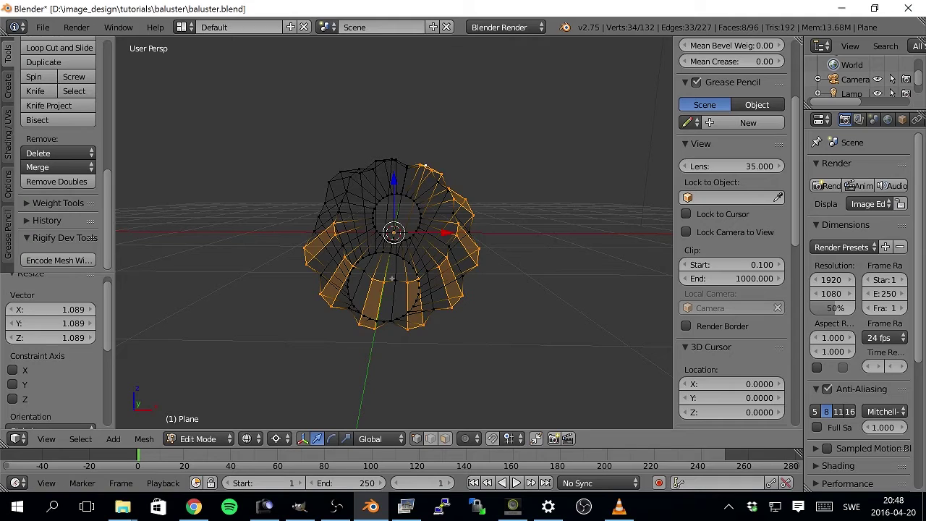
{"action": "middle_click_drag", "start_coordinate": [393, 279], "coordinate": [417, 230]}
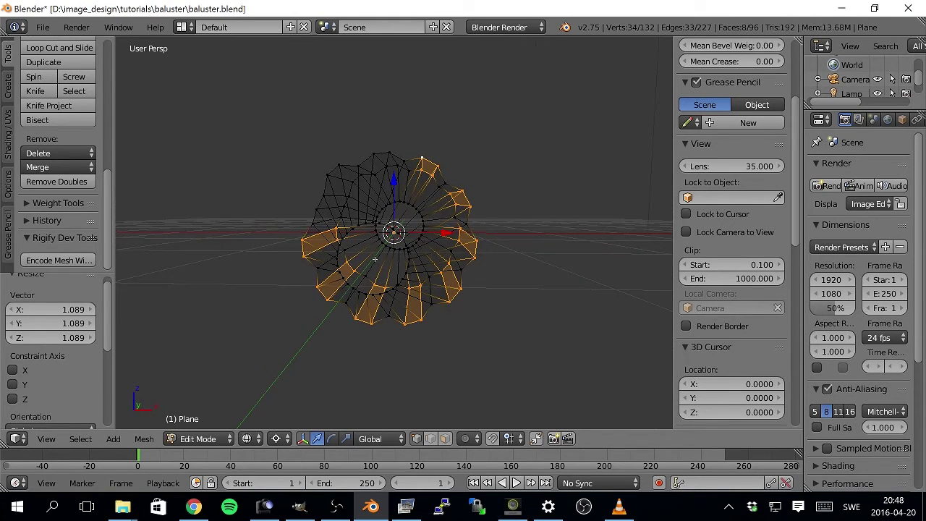
{"action": "middle_click_drag", "start_coordinate": [374, 258], "coordinate": [466, 249]}
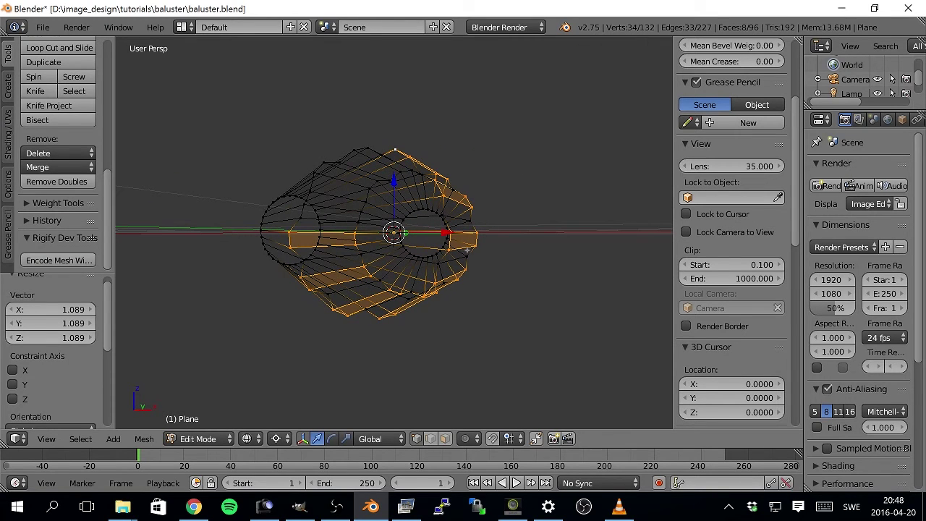
{"action": "middle_click_drag", "start_coordinate": [393, 264], "coordinate": [436, 332]}
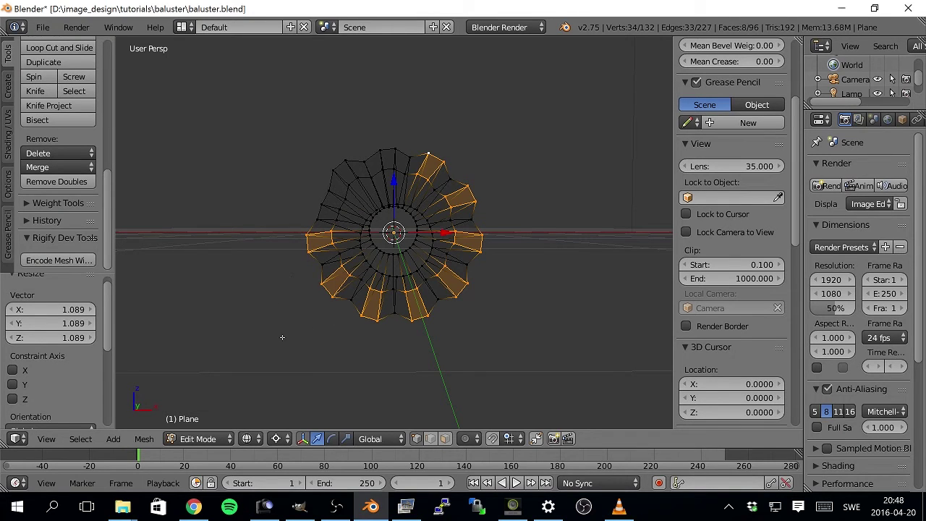
{"action": "middle_click_drag", "start_coordinate": [345, 327], "coordinate": [363, 341]}
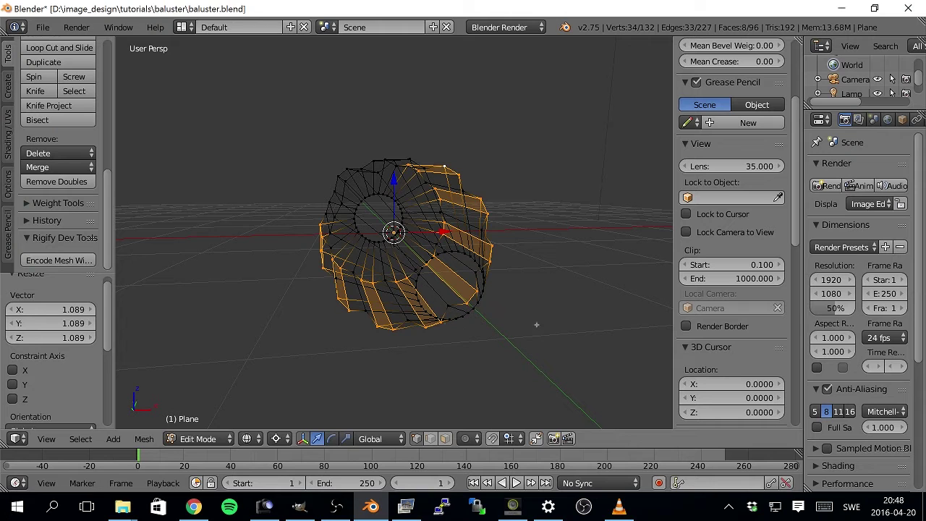
{"action": "mouse_move", "coordinate": [482, 310]}
{"action": "middle_mouse_down"}
{"action": "mouse_move", "coordinate": [460, 304]}
{"action": "mouse_move", "coordinate": [485, 306]}
{"action": "middle_mouse_up"}
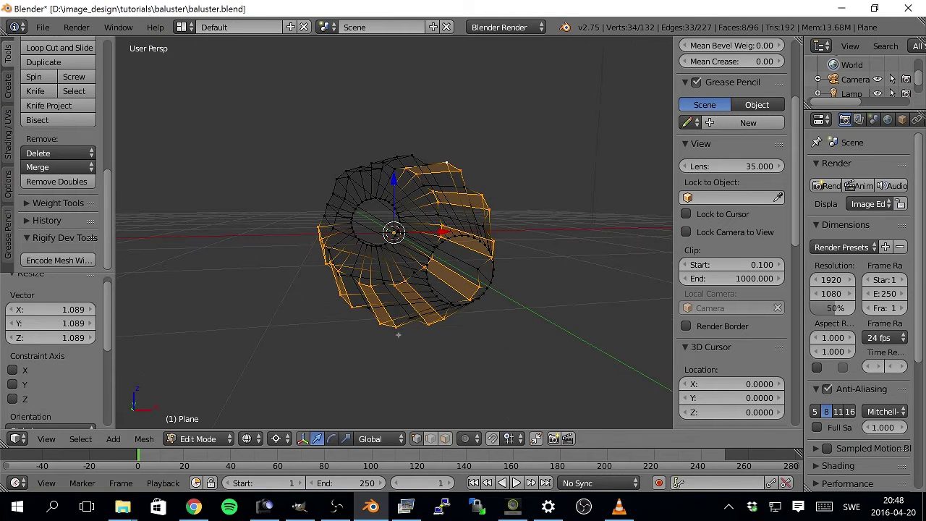
Step: Return to Object Mode and undo, reverting the mesh to a flat 2 × 2 plane
{"action": "key", "text": "Tab"}
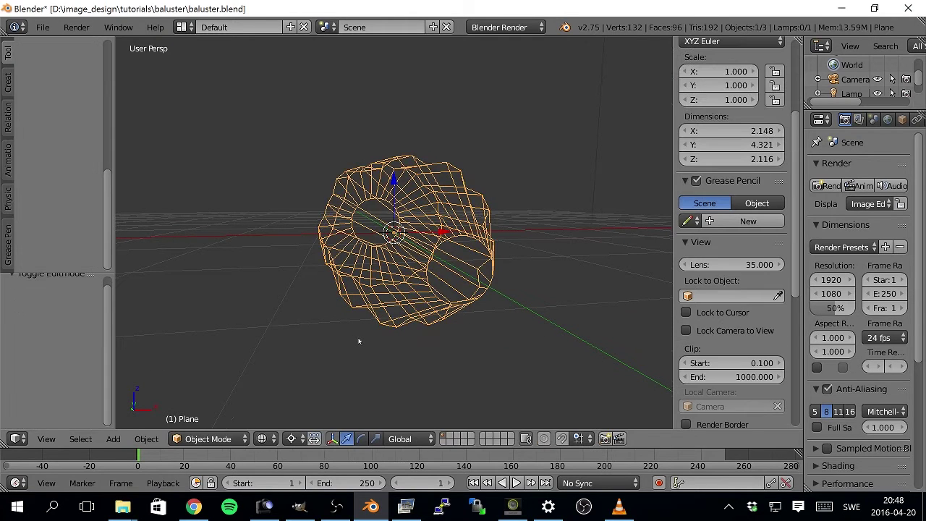
{"action": "key", "text": "ctrl+z"}
{"action": "middle_click_drag", "start_coordinate": [370, 322], "coordinate": [391, 360]}
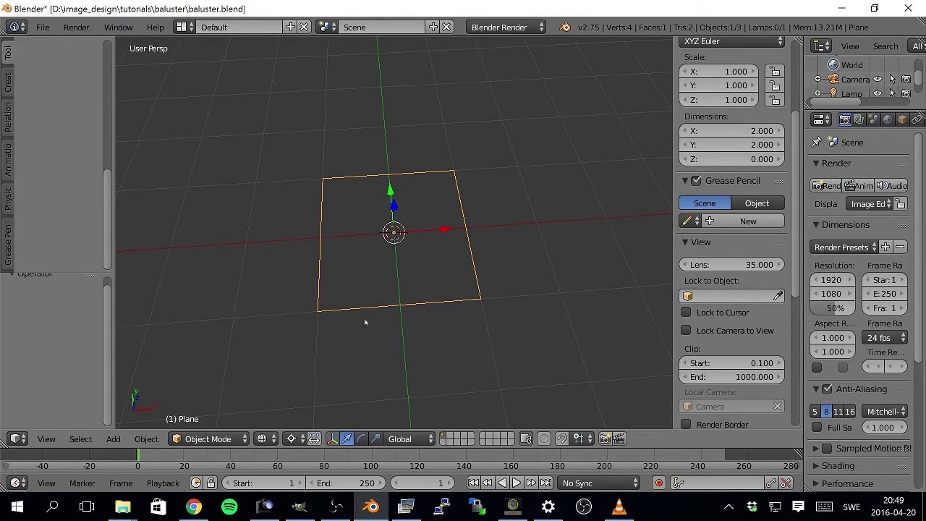
{"action": "middle_click_drag", "start_coordinate": [365, 322], "coordinate": [364, 343]}
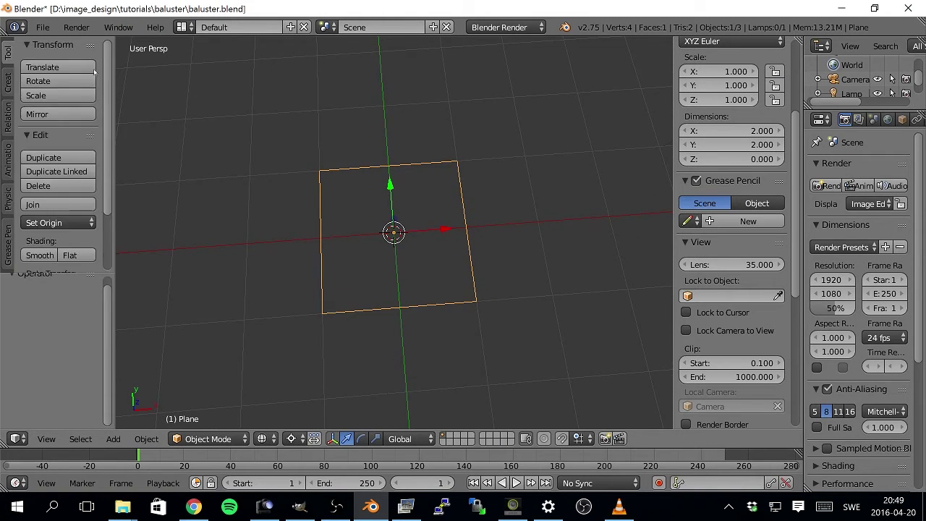
Step: In Edit Mode, select both left corners and delete the plane's left edge
{"action": "key", "text": "Tab"}
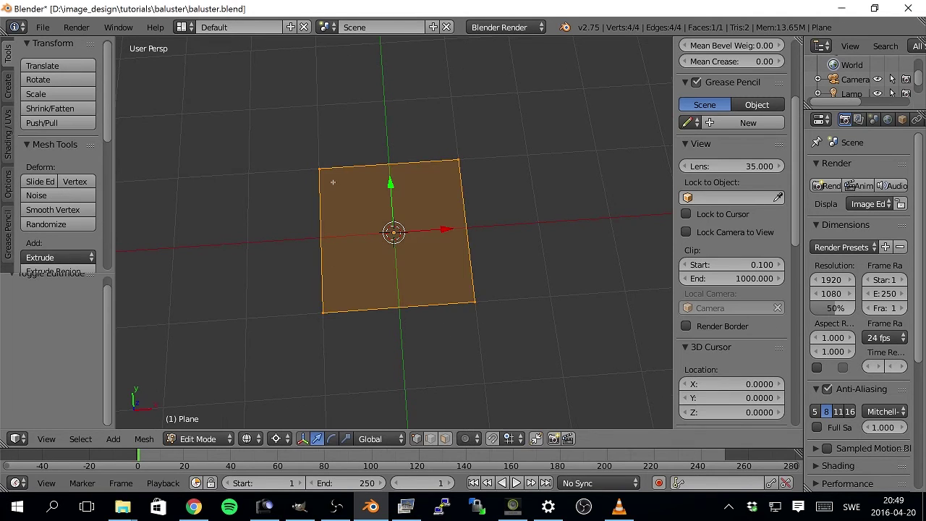
{"action": "right_click", "coordinate": [320, 171]}
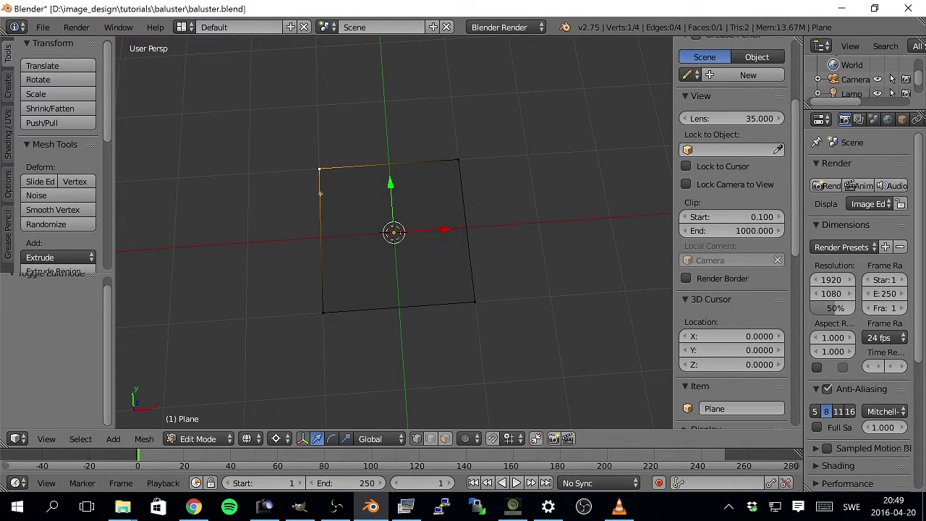
{"action": "right_click", "coordinate": [323, 313], "text": "shift"}
{"action": "middle_click_drag", "start_coordinate": [324, 314], "coordinate": [434, 294]}
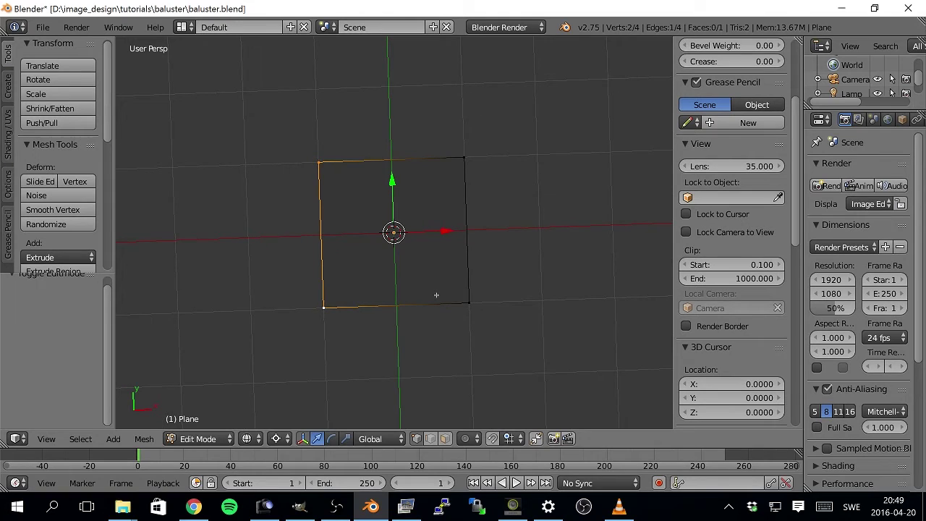
{"action": "key", "text": "x"}
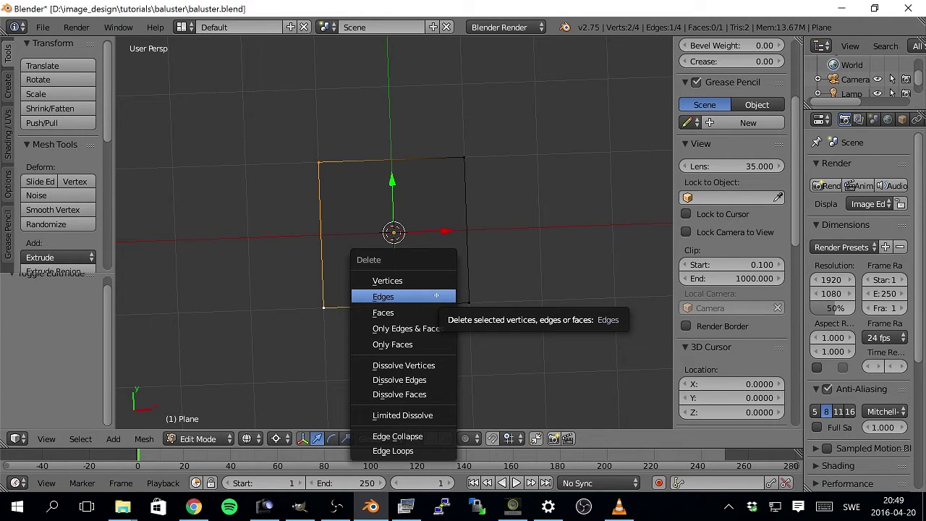
{"action": "left_click", "coordinate": [405, 296]}
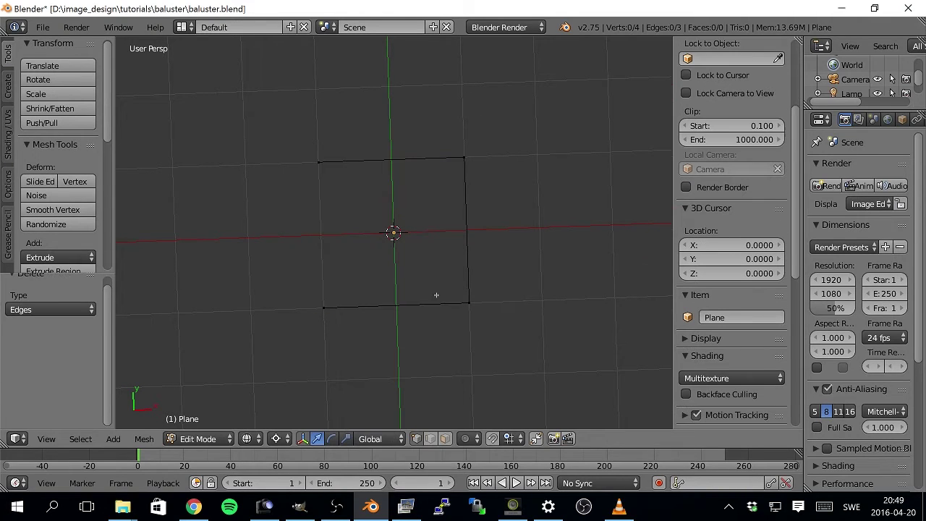
Step: In top view, move the top loose vertex up and to the right
{"action": "right_click", "coordinate": [320, 162]}
{"action": "key", "text": "KP_7"}
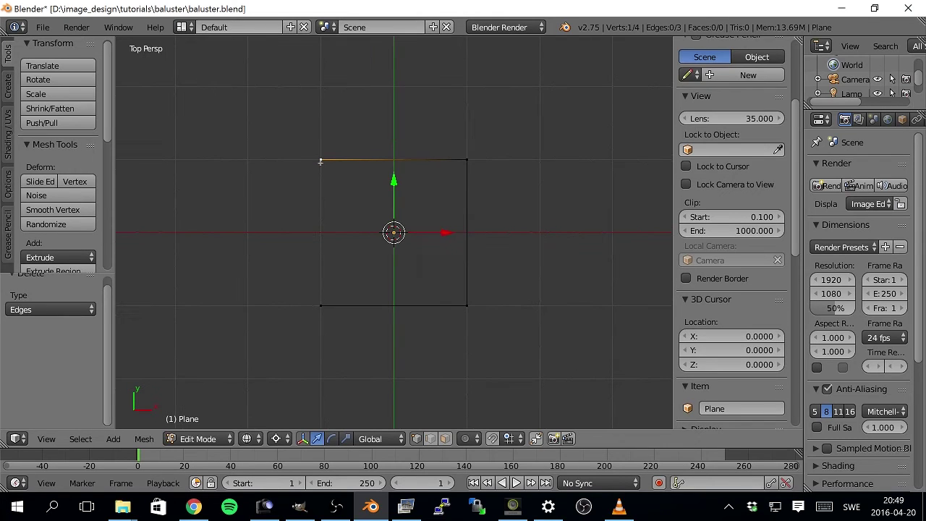
{"action": "scroll", "coordinate": [360, 197], "scroll_direction": "down", "scroll_amount": 3}
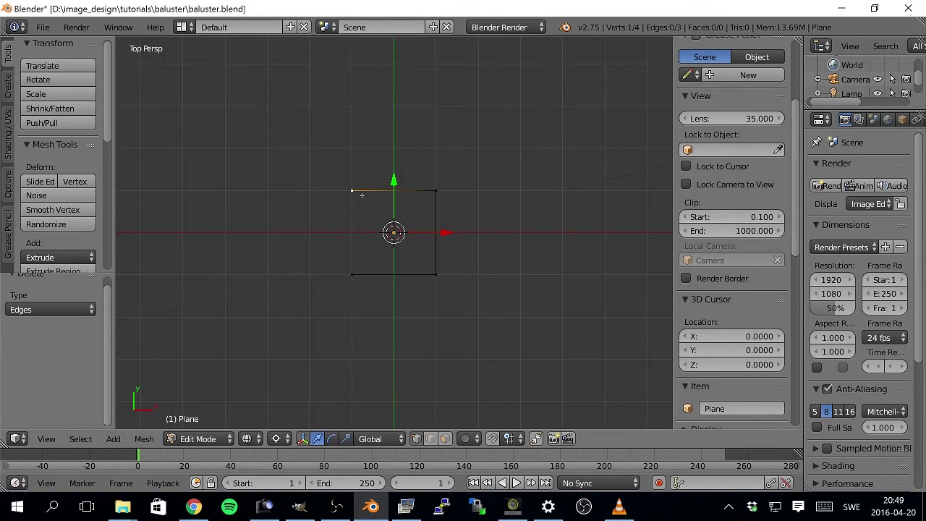
{"action": "key", "text": "g"}
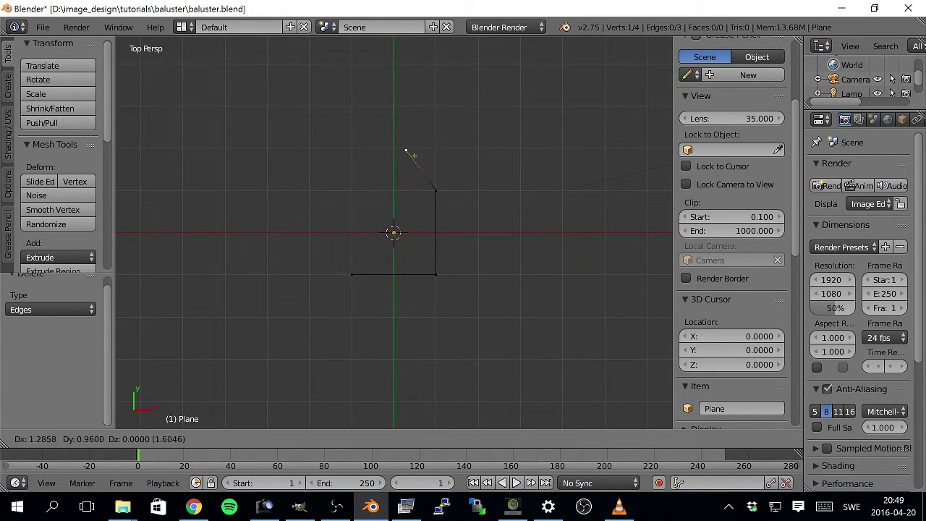
{"action": "left_click", "coordinate": [418, 143]}
Step: Move the bottom loose vertex down and right by 1.594, -1.406
{"action": "right_click", "coordinate": [353, 278]}
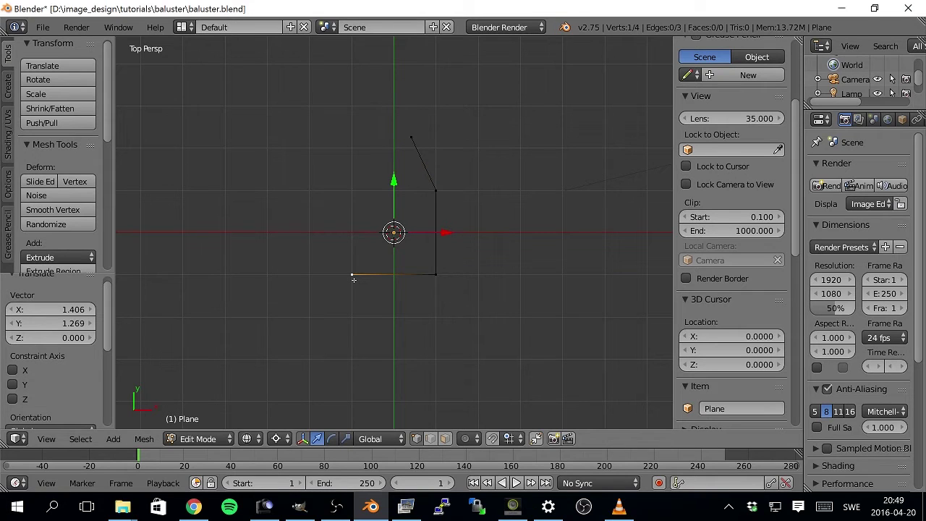
{"action": "key", "text": "g"}
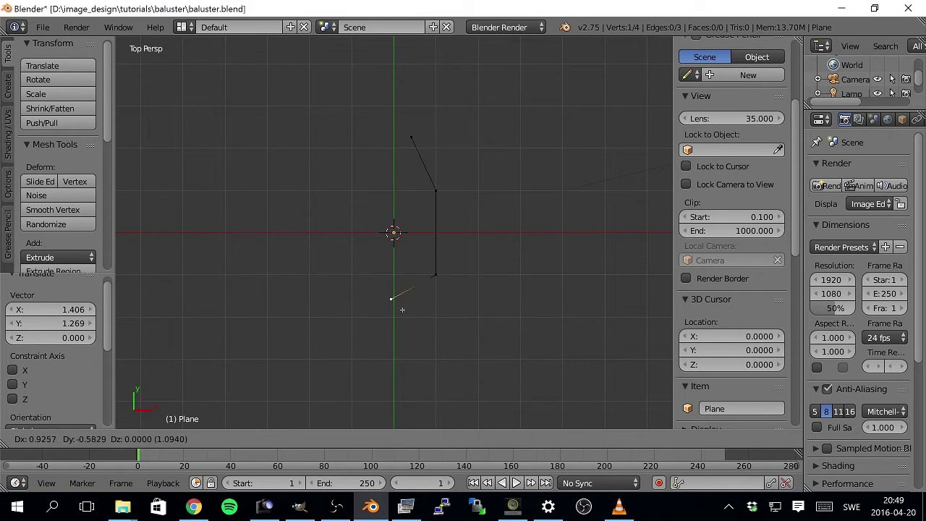
{"action": "left_click", "coordinate": [420, 337]}
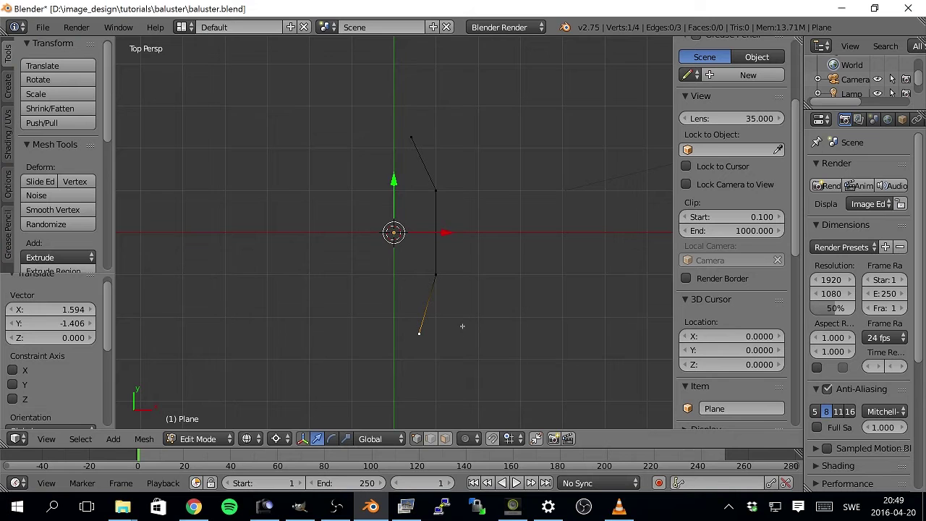
{"action": "middle_click_drag", "start_coordinate": [462, 327], "coordinate": [460, 199]}
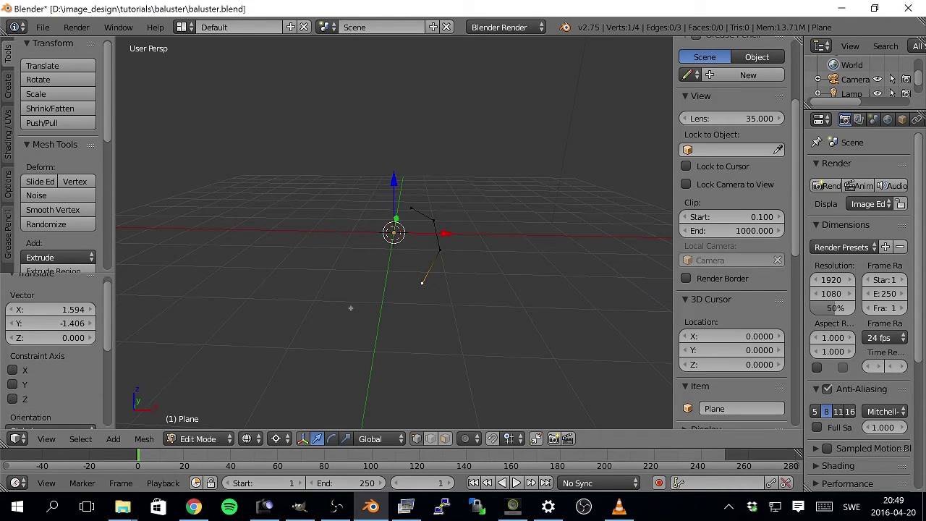
Step: Orbit around the bent profile, then view it from the front and select all vertices
{"action": "middle_click_drag", "start_coordinate": [350, 309], "coordinate": [453, 288]}
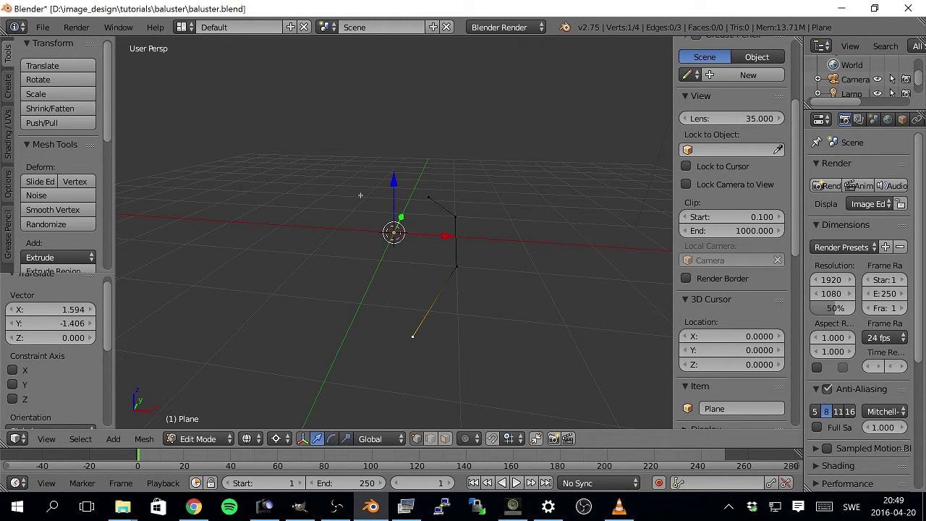
{"action": "middle_click_drag", "start_coordinate": [429, 323], "coordinate": [450, 282]}
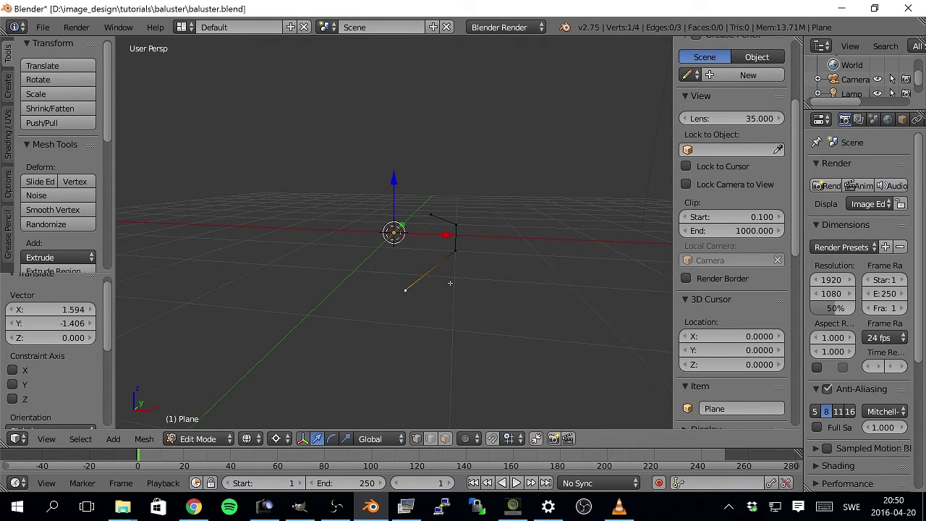
{"action": "key", "text": "KP_1"}
{"action": "key", "text": "a"}
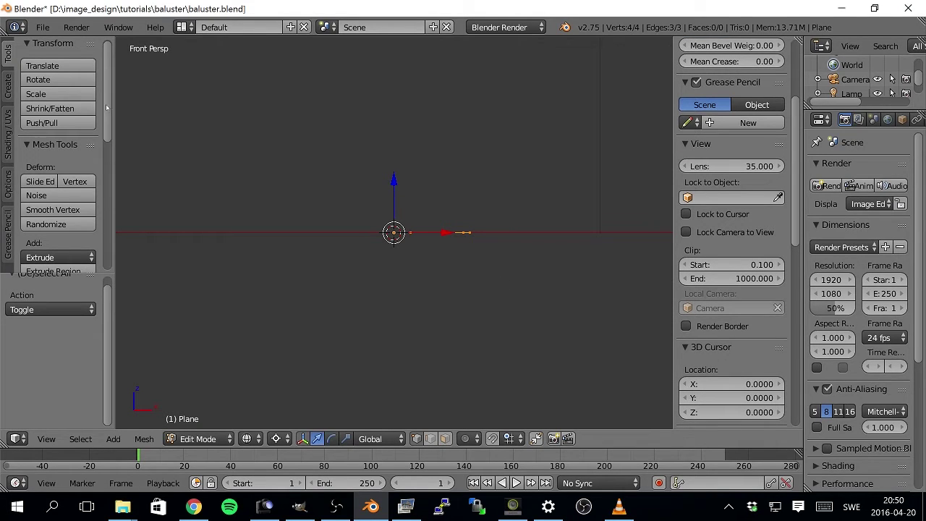
Step: Extrude the whole profile and start rotating the copy around the origin
{"action": "left_click_drag", "start_coordinate": [106, 112], "coordinate": [107, 162]}
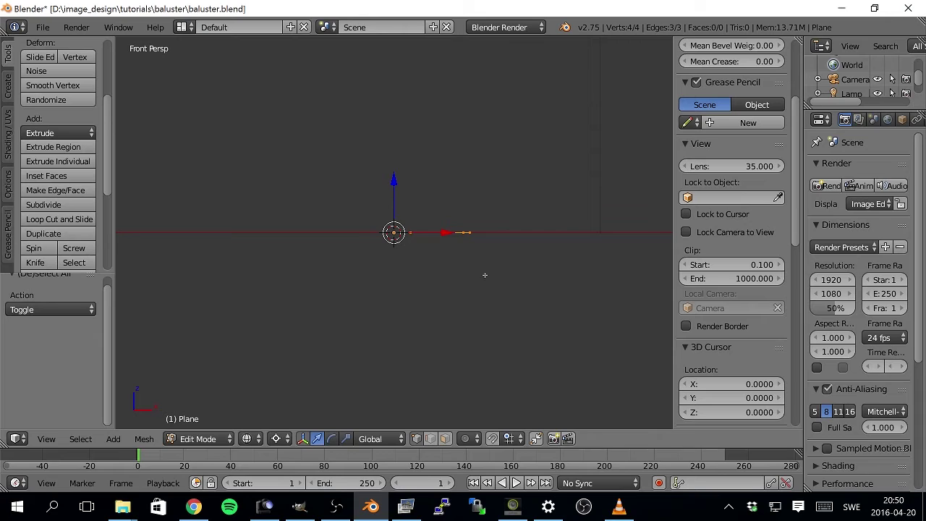
{"action": "key", "text": "e"}
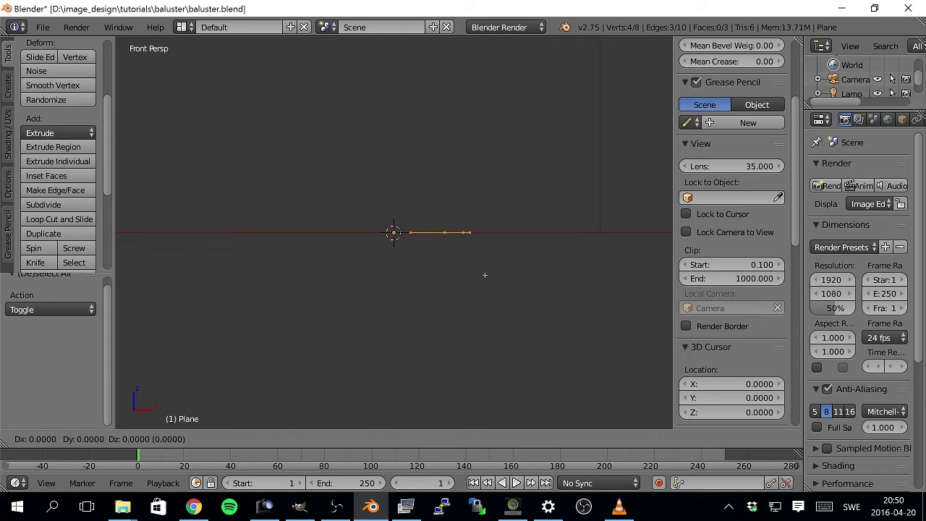
{"action": "key", "text": "r"}
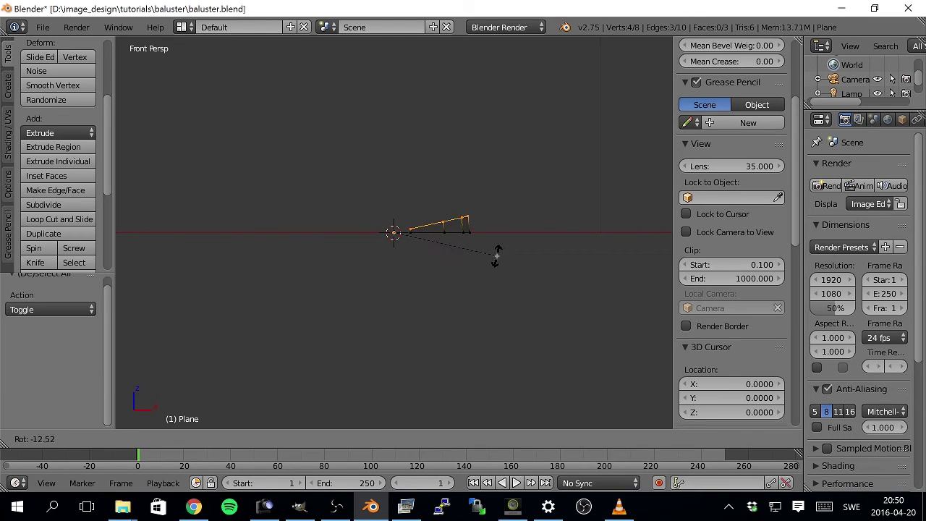
Step: Complete three extrude-and-rotate passes of -10° each, fanning out a nine-face wedge
{"action": "type", "text": "-10"}
{"action": "key", "text": "Return"}
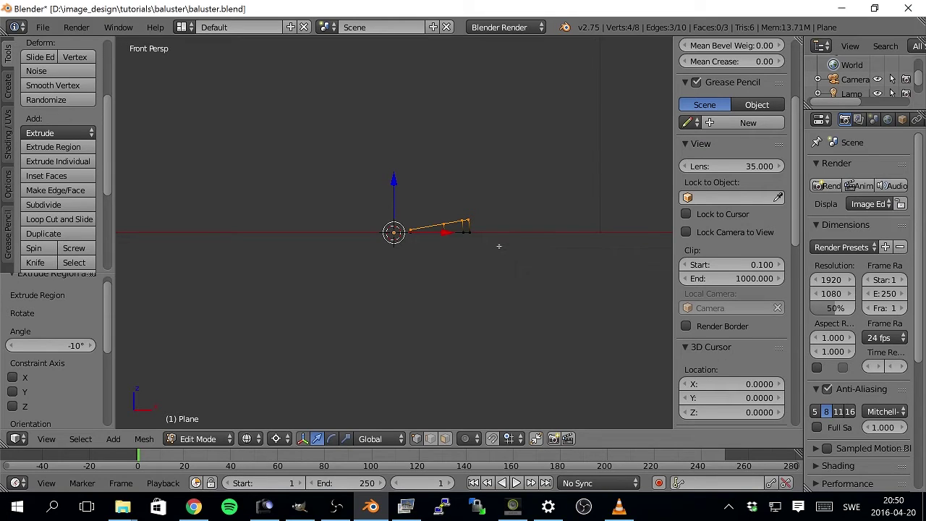
{"action": "key", "text": "e"}
{"action": "key", "text": "r"}
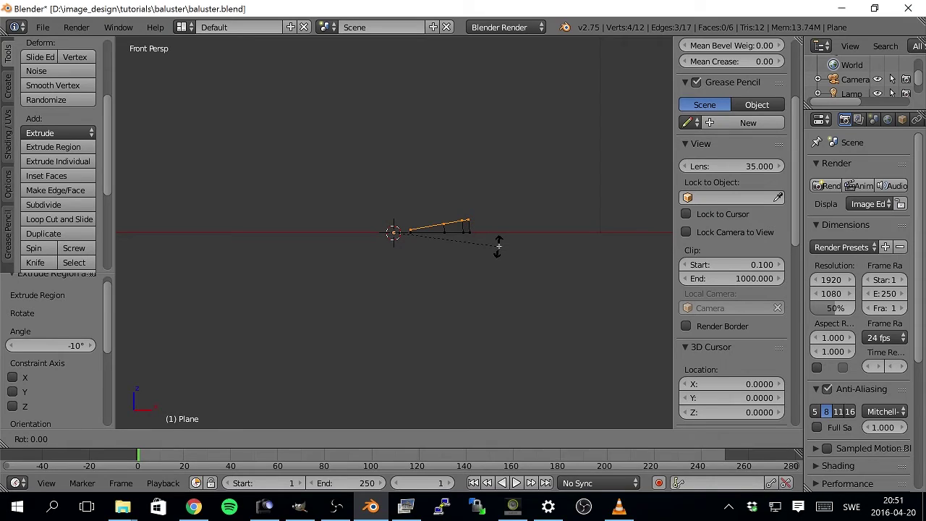
{"action": "type", "text": "-10"}
{"action": "key", "text": "Return"}
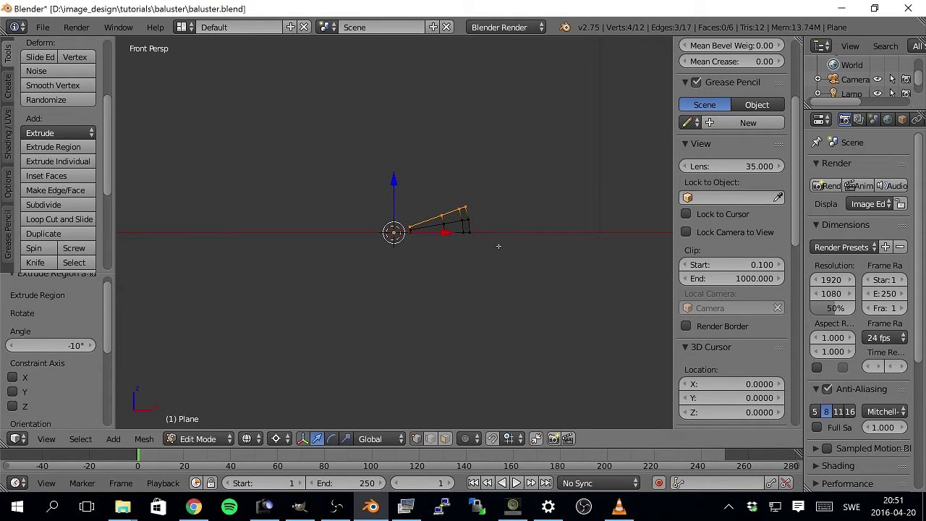
{"action": "key", "text": "e"}
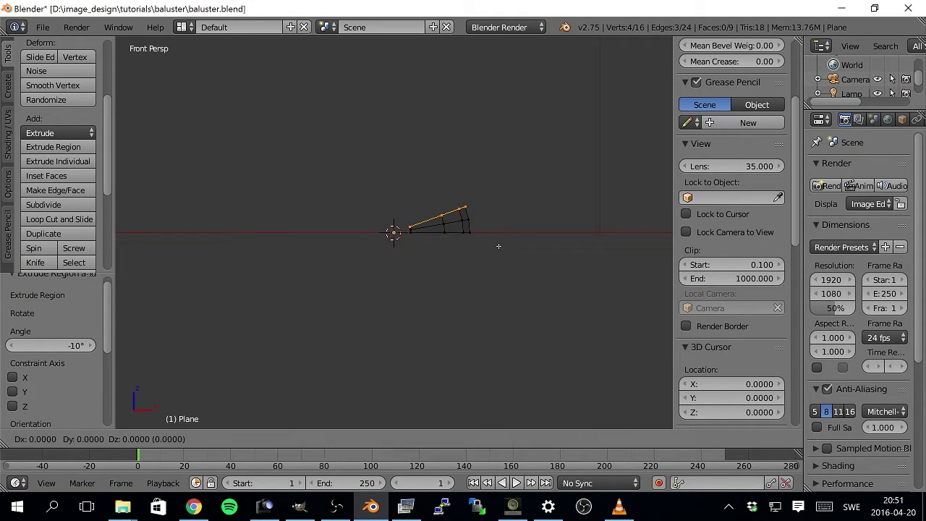
{"action": "type", "text": "r"}
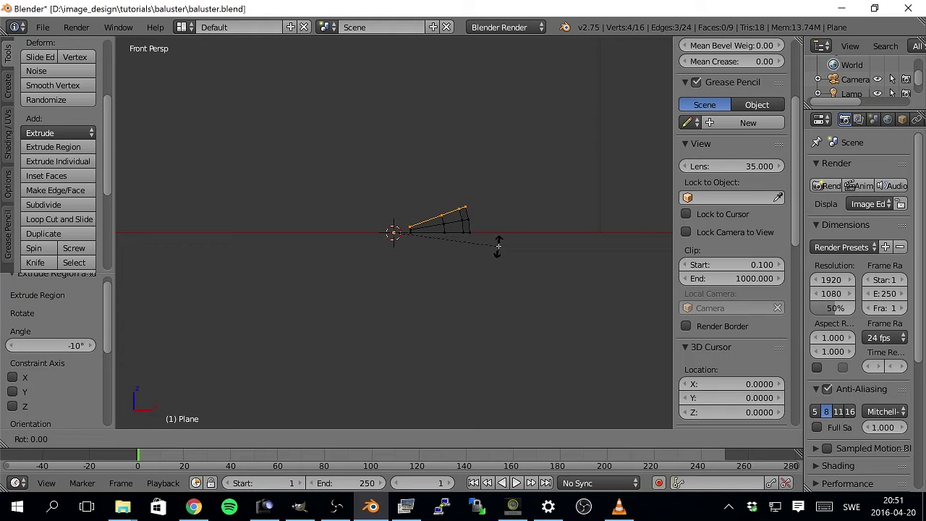
{"action": "type", "text": "-10"}
{"action": "key", "text": "Return"}
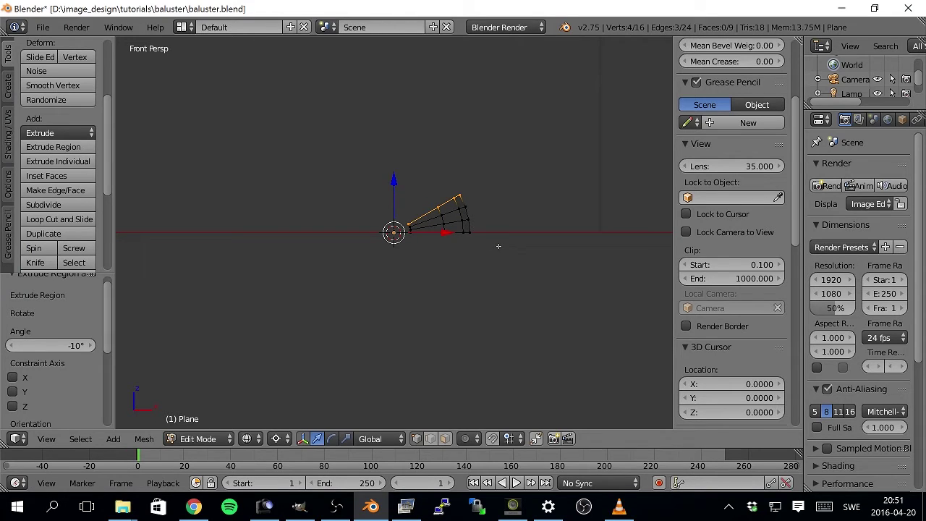
{"action": "scroll", "coordinate": [485, 246], "scroll_direction": "up", "scroll_amount": 3}
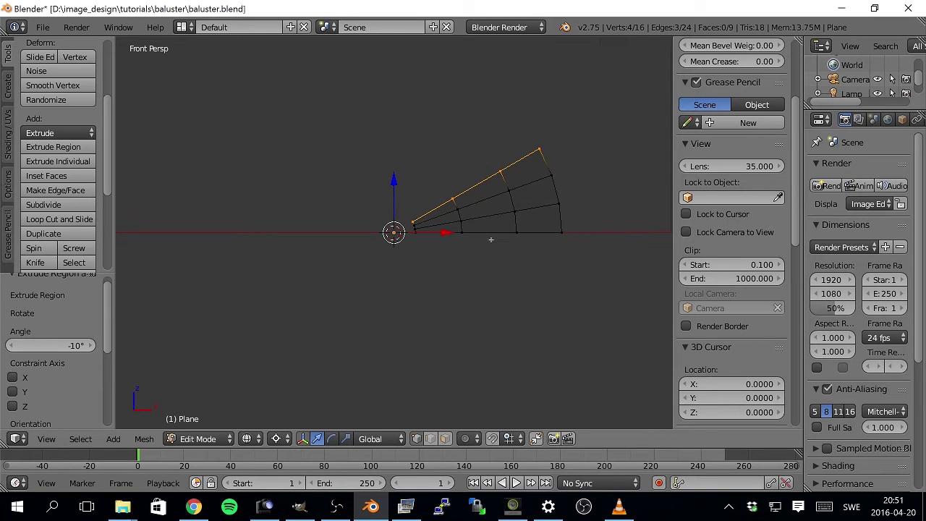
{"action": "scroll", "coordinate": [489, 240], "scroll_direction": "down", "scroll_amount": 3}
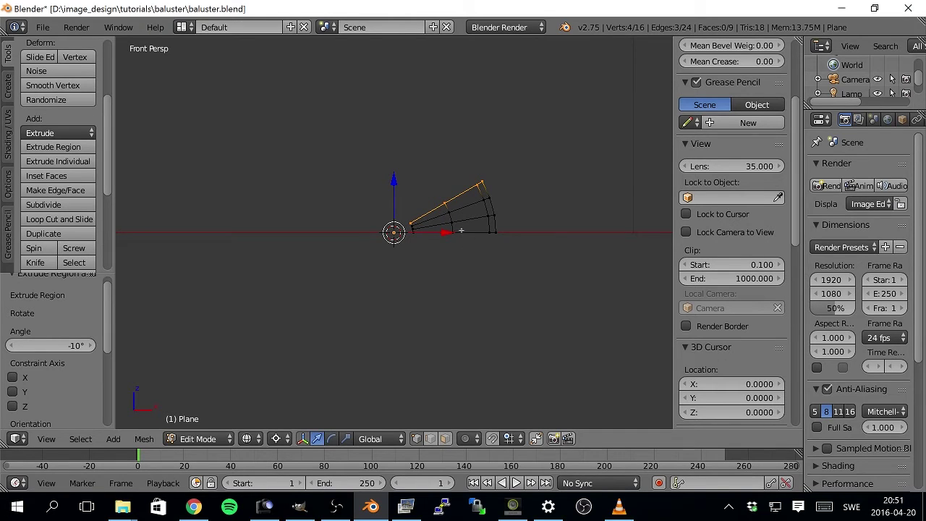
Step: Select the fan's outer bottom-corner vertex and set the pivot to Median Point
{"action": "right_click", "coordinate": [487, 217]}
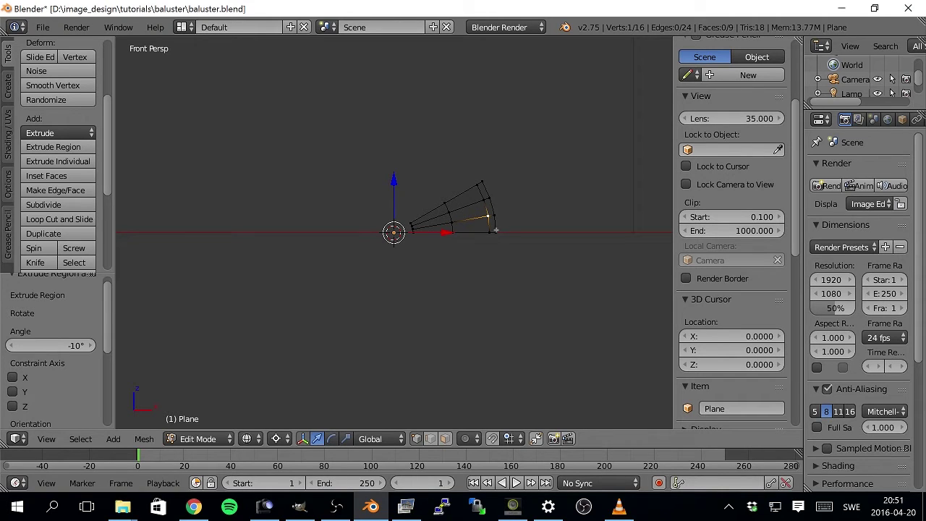
{"action": "middle_click_drag", "start_coordinate": [503, 226], "coordinate": [476, 256]}
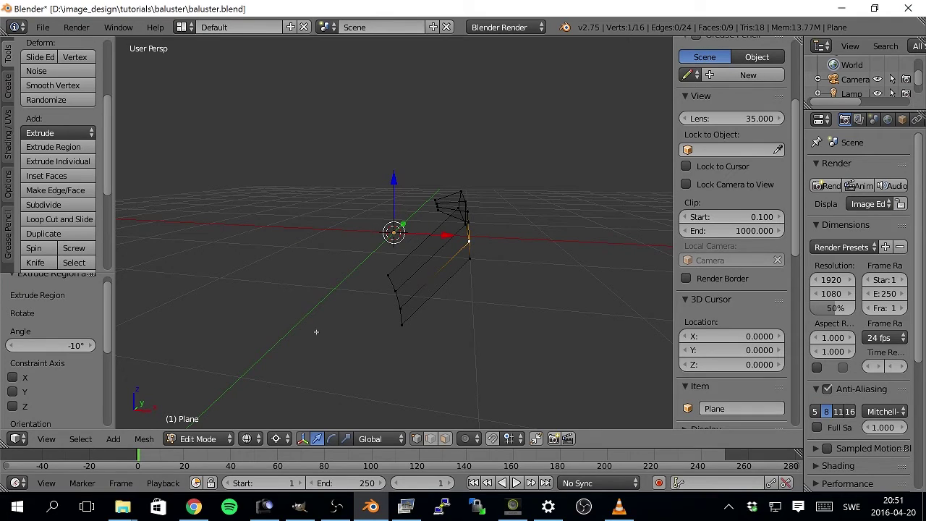
{"action": "left_click", "coordinate": [279, 438]}
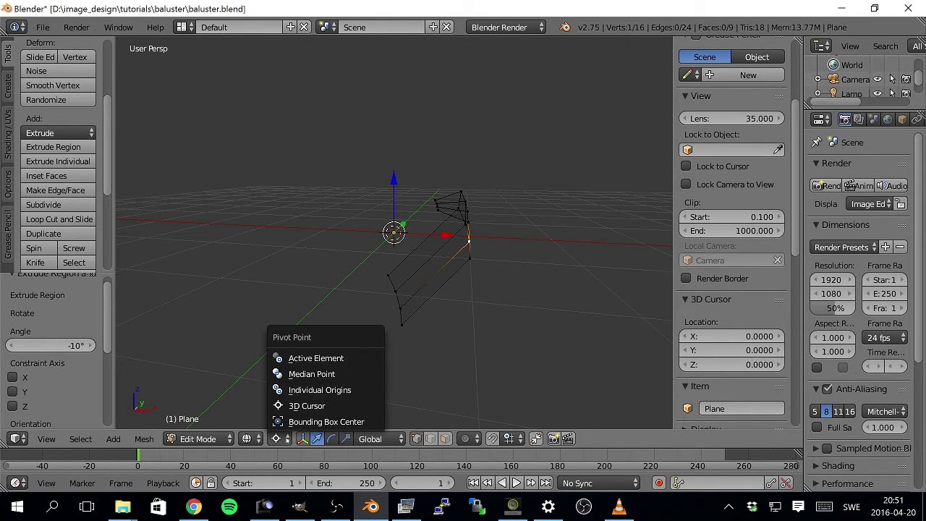
{"action": "left_click", "coordinate": [302, 374]}
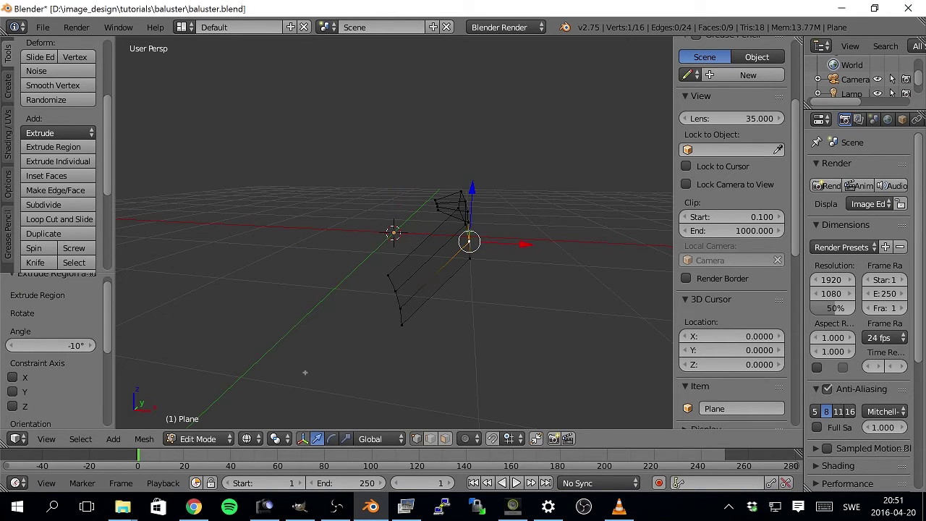
{"action": "middle_click_drag", "start_coordinate": [466, 291], "coordinate": [483, 289]}
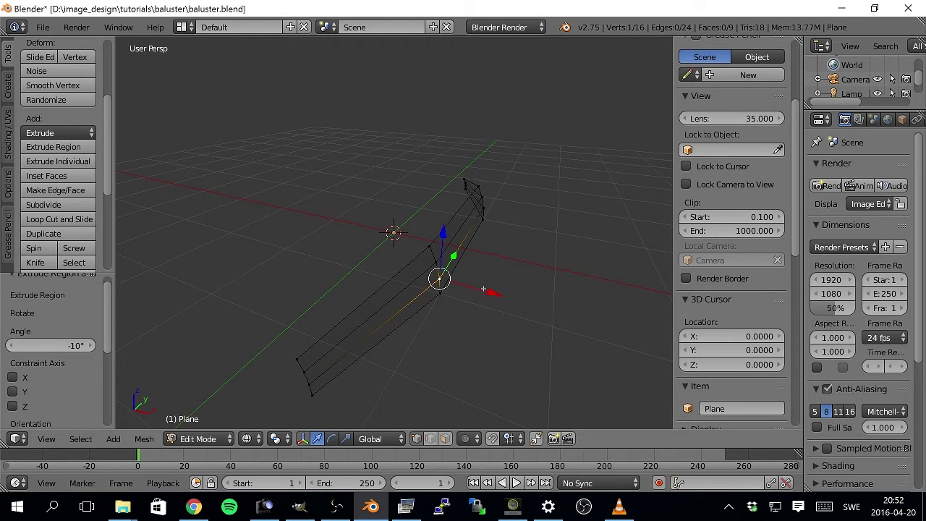
Step: Reposition that vertex with axis-constrained moves: Z 0.087, X 0.114, then Z 0.162
{"action": "key", "text": "g"}
{"action": "left_click", "coordinate": [463, 271]}
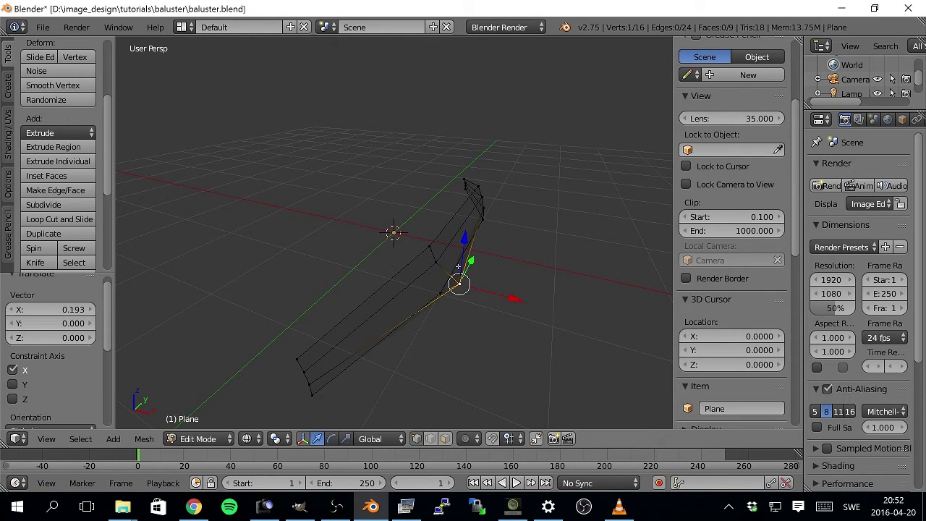
{"action": "key", "text": "g"}
{"action": "key", "text": "z"}
{"action": "left_click", "coordinate": [460, 254]}
{"action": "key", "text": "g"}
{"action": "left_click", "coordinate": [436, 262]}
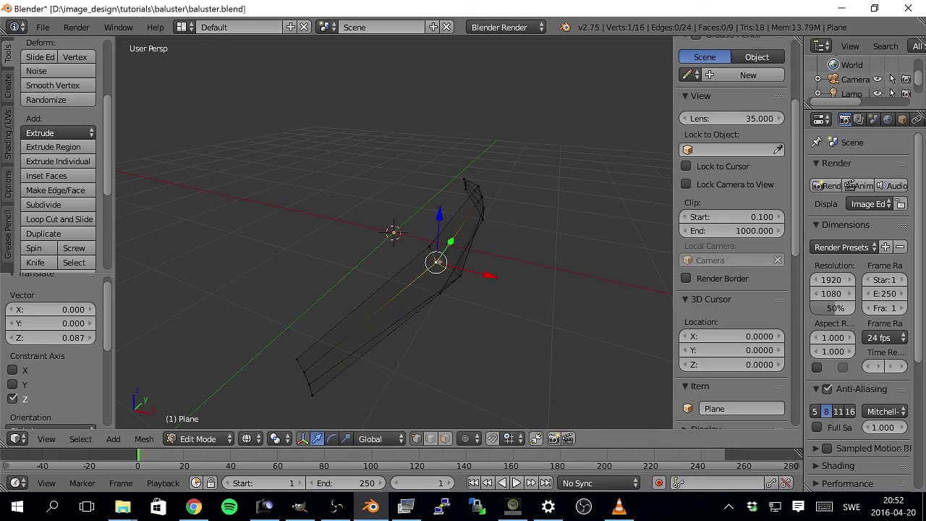
{"action": "key", "text": "g"}
{"action": "key", "text": "x"}
{"action": "left_click", "coordinate": [466, 263]}
{"action": "key", "text": "g"}
{"action": "key", "text": "z"}
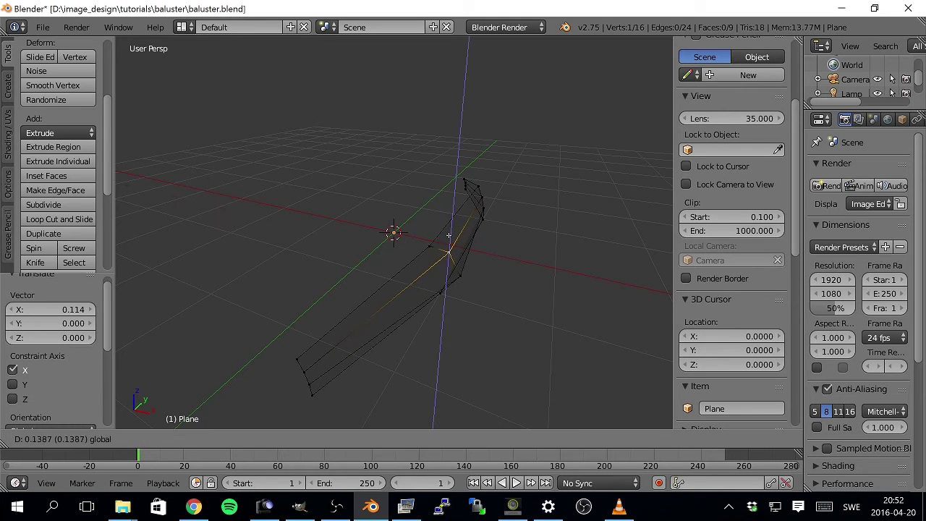
{"action": "left_click", "coordinate": [468, 289]}
{"action": "middle_click_drag", "start_coordinate": [471, 290], "coordinate": [559, 224]}
Step: Move the profile's right-end vertex along X, then lower it along Z
{"action": "right_click", "coordinate": [507, 234]}
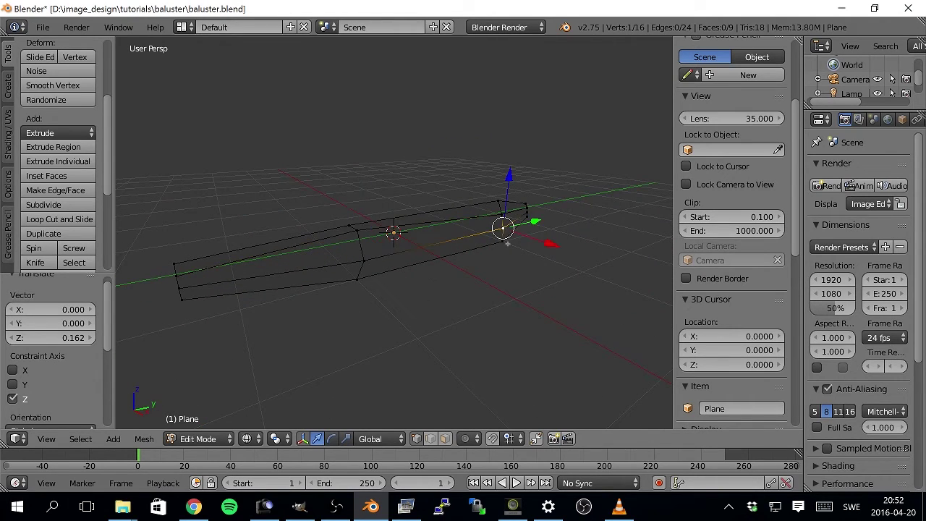
{"action": "key", "text": "g"}
{"action": "key", "text": "x"}
{"action": "left_click", "coordinate": [509, 208]}
{"action": "key", "text": "g"}
{"action": "key", "text": "z"}
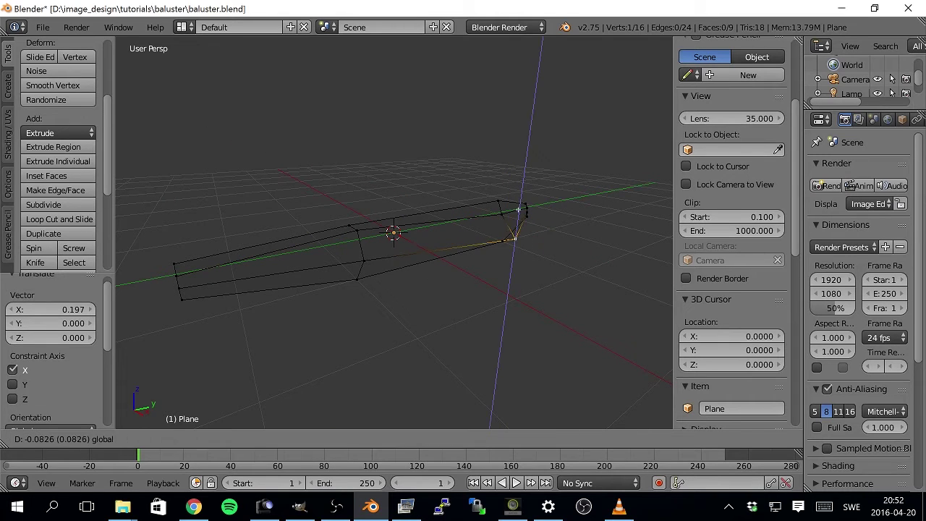
{"action": "left_click", "coordinate": [509, 217]}
Step: Shift the neighbouring upper vertex along X and lower it along Z
{"action": "right_click", "coordinate": [502, 214]}
{"action": "key", "text": "g"}
{"action": "key", "text": "x"}
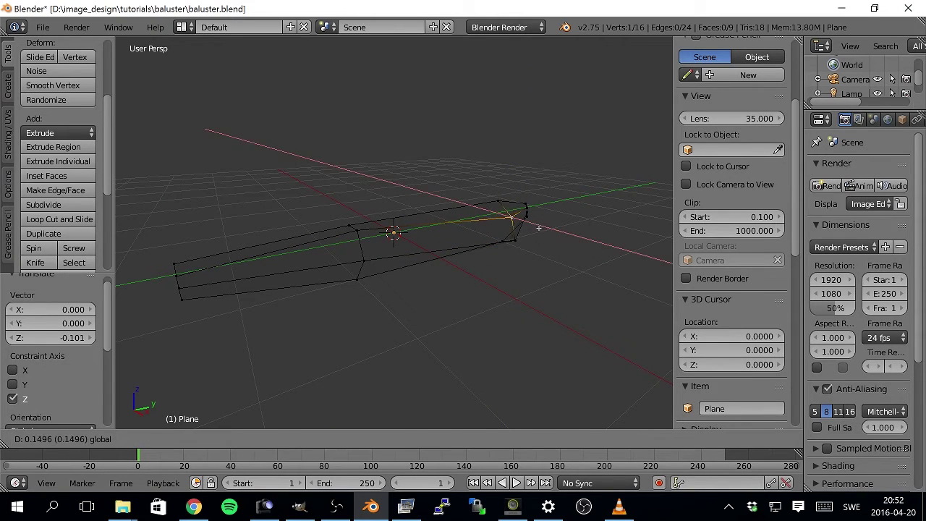
{"action": "left_click", "coordinate": [535, 217]}
{"action": "key", "text": "g"}
{"action": "key", "text": "z"}
{"action": "left_click", "coordinate": [486, 250]}
{"action": "middle_click_drag", "start_coordinate": [486, 250], "coordinate": [505, 235]}
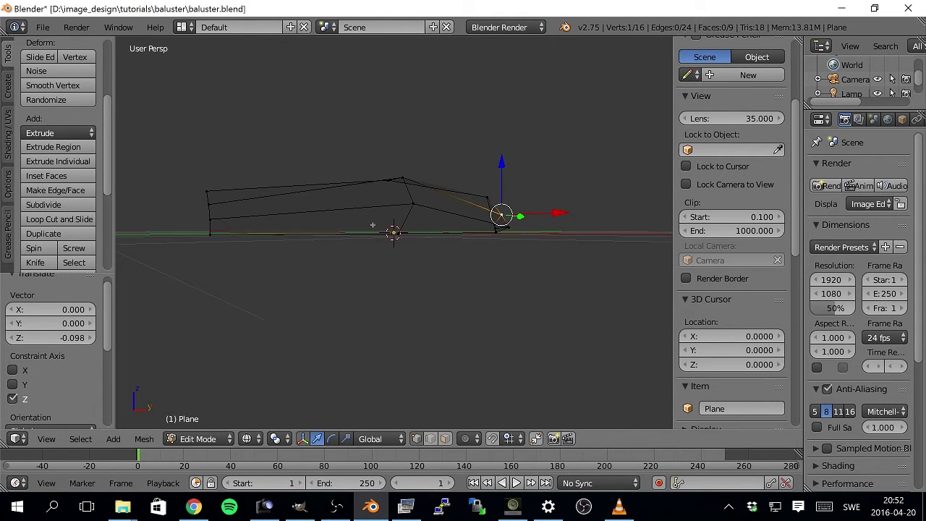
{"action": "middle_click_drag", "start_coordinate": [505, 263], "coordinate": [342, 311]}
Step: Move the selected vertex further along X and raise it to Z 0.095
{"action": "key", "text": "g"}
{"action": "key", "text": "x"}
{"action": "left_click", "coordinate": [539, 217]}
{"action": "key", "text": "g"}
{"action": "key", "text": "z"}
{"action": "left_click", "coordinate": [504, 207]}
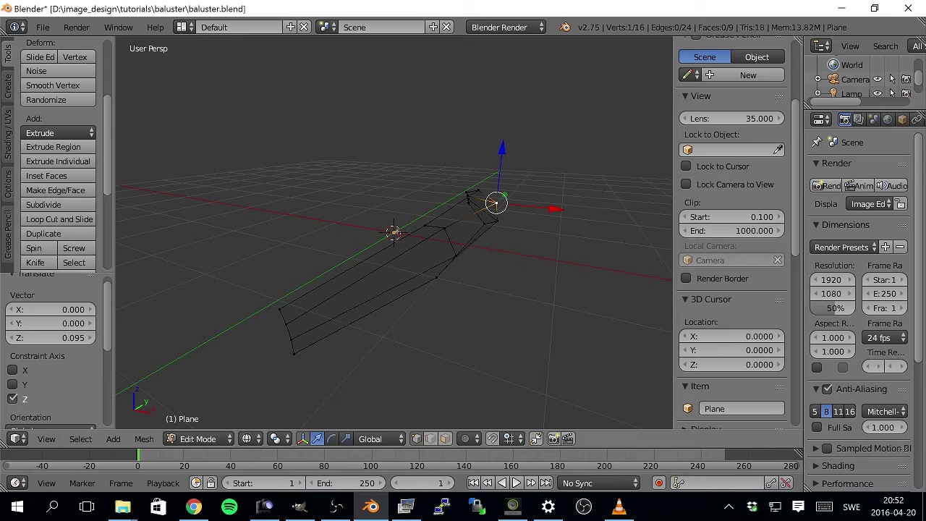
Step: Switch to Front Ortho view and frame the profile in the viewport
{"action": "middle_click_drag", "start_coordinate": [327, 374], "coordinate": [362, 339]}
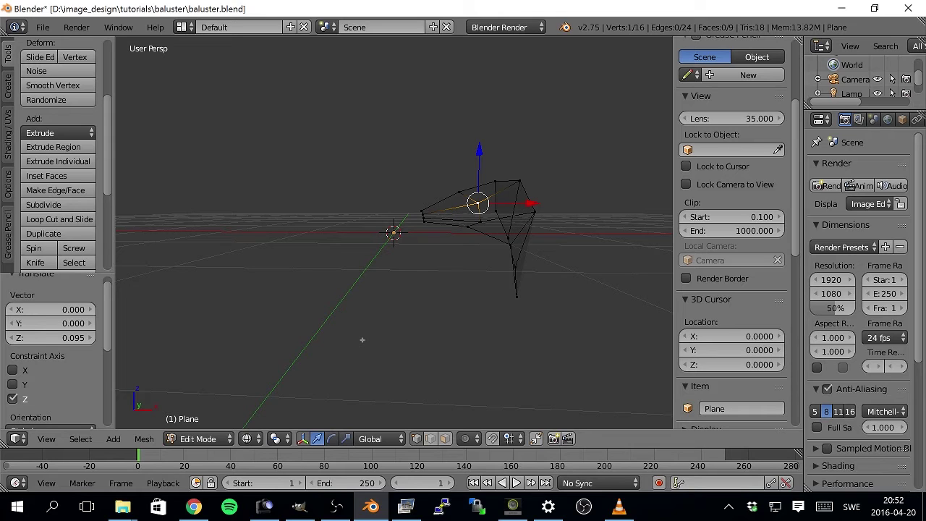
{"action": "key", "text": "KP_1"}
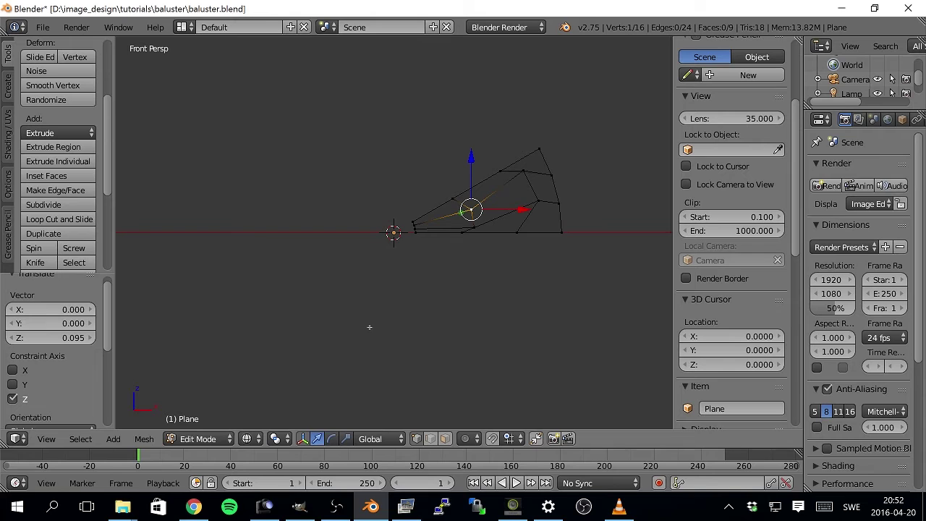
{"action": "scroll", "coordinate": [368, 326], "scroll_direction": "down", "scroll_amount": 6}
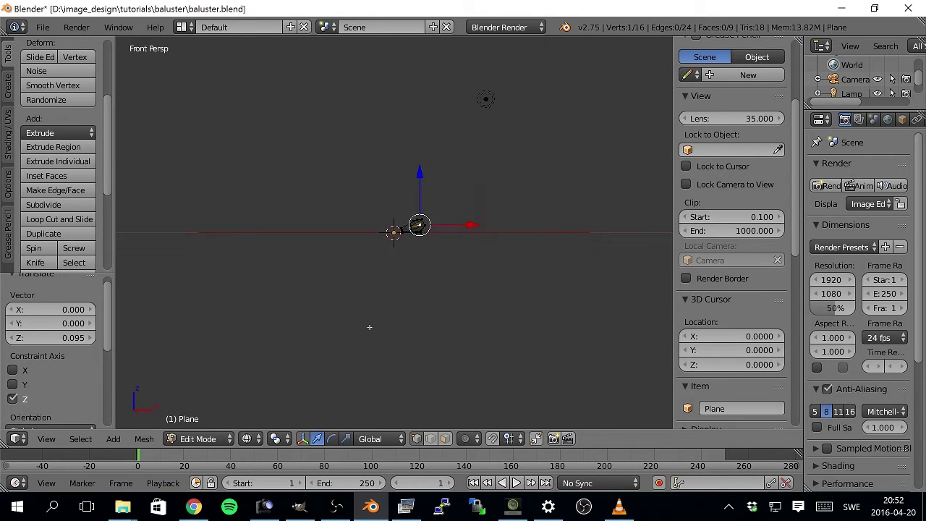
{"action": "scroll", "coordinate": [368, 327], "scroll_direction": "up", "scroll_amount": 3}
{"action": "key", "text": "KP_5"}
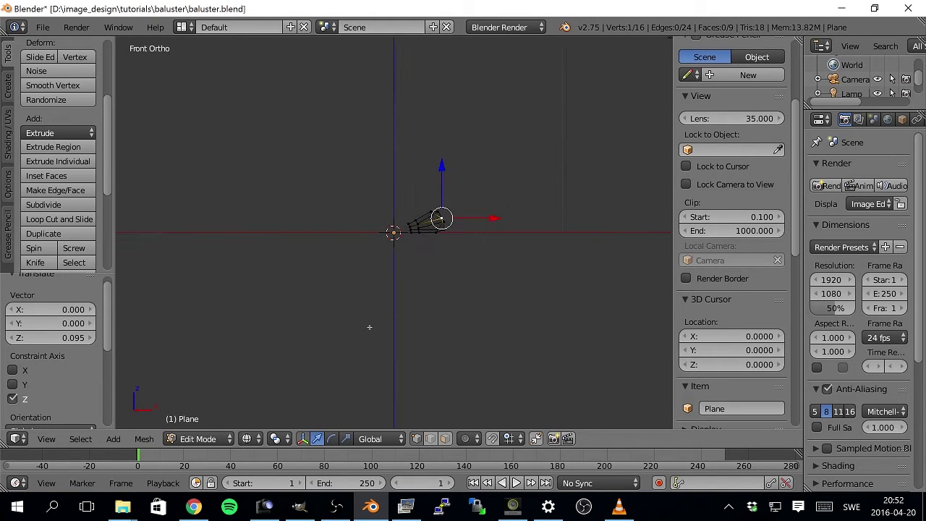
{"action": "scroll", "coordinate": [415, 268], "scroll_direction": "up", "scroll_amount": 4}
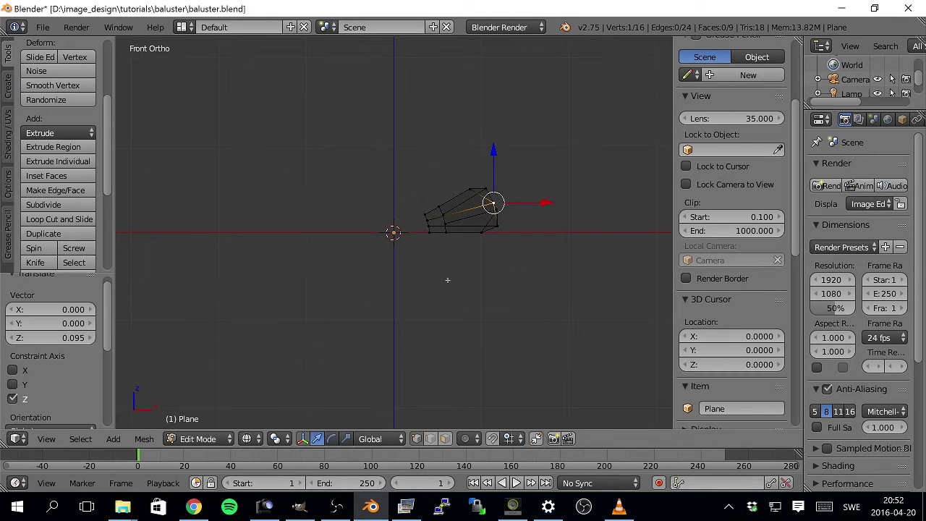
{"action": "middle_click_drag", "start_coordinate": [443, 279], "coordinate": [407, 303], "text": "shift"}
{"action": "scroll", "coordinate": [407, 304], "scroll_direction": "up", "scroll_amount": 1}
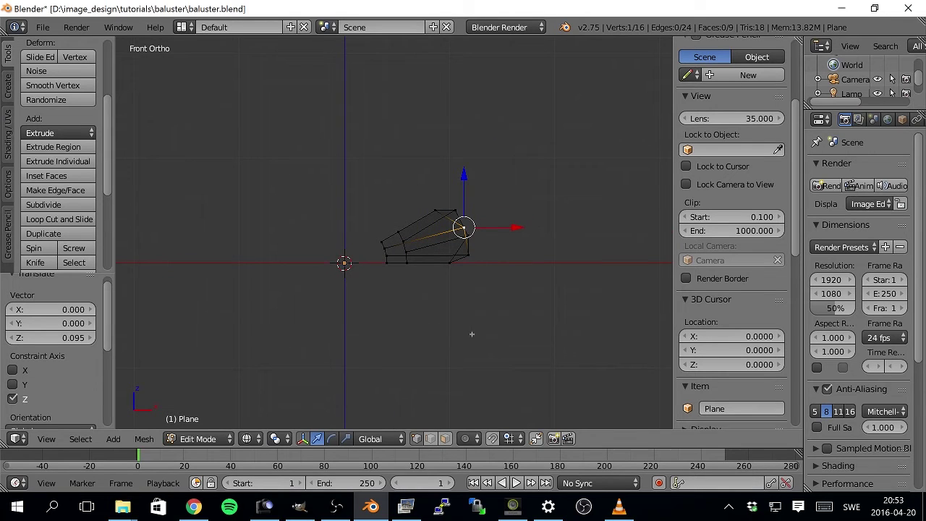
Step: Select all profile vertices and duplicate them, giving 32 vertices and 18 faces
{"action": "key", "text": "a"}
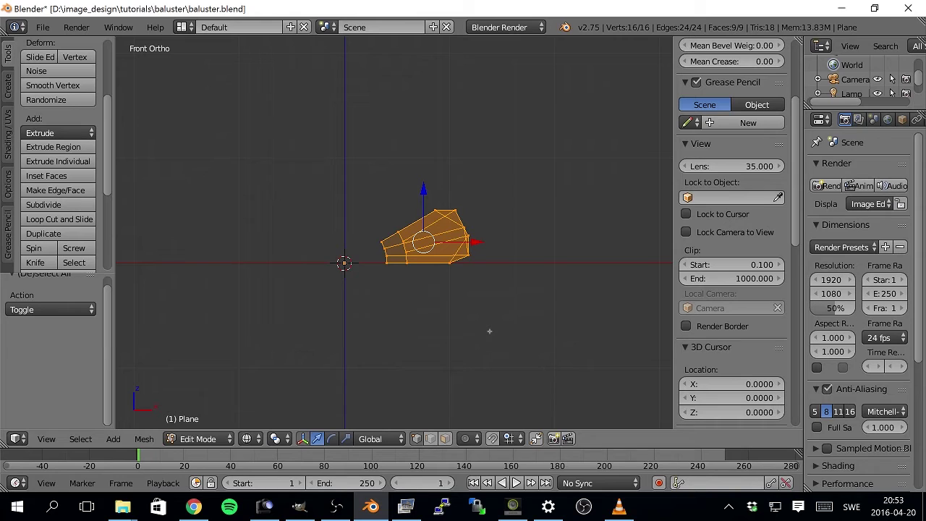
{"action": "key", "text": "e"}
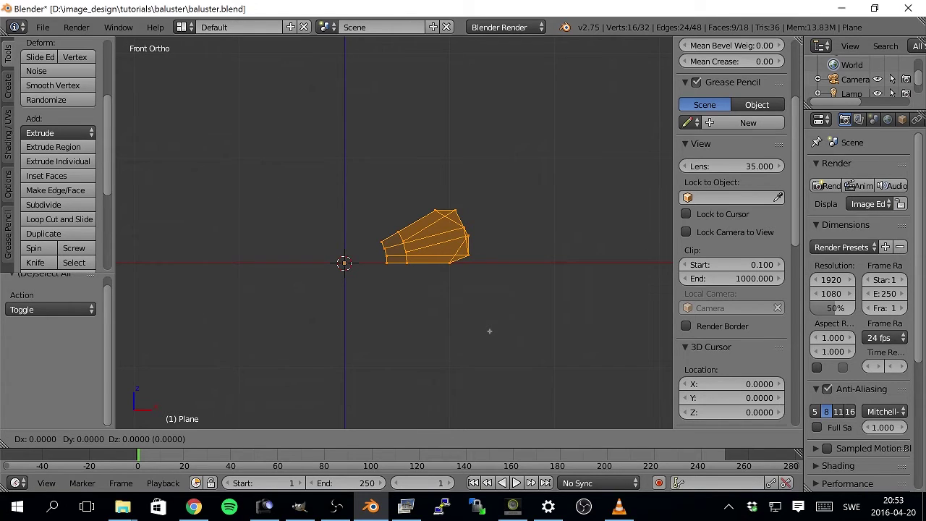
Step: Leave the duplicate unmoved and set the Pivot Point to 3D Cursor
{"action": "right_click", "coordinate": [489, 332]}
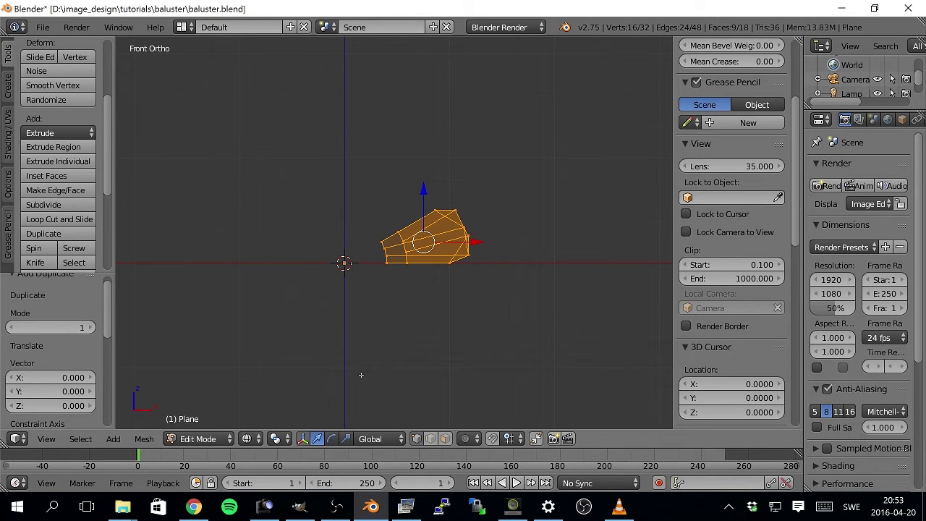
{"action": "left_click", "coordinate": [281, 438]}
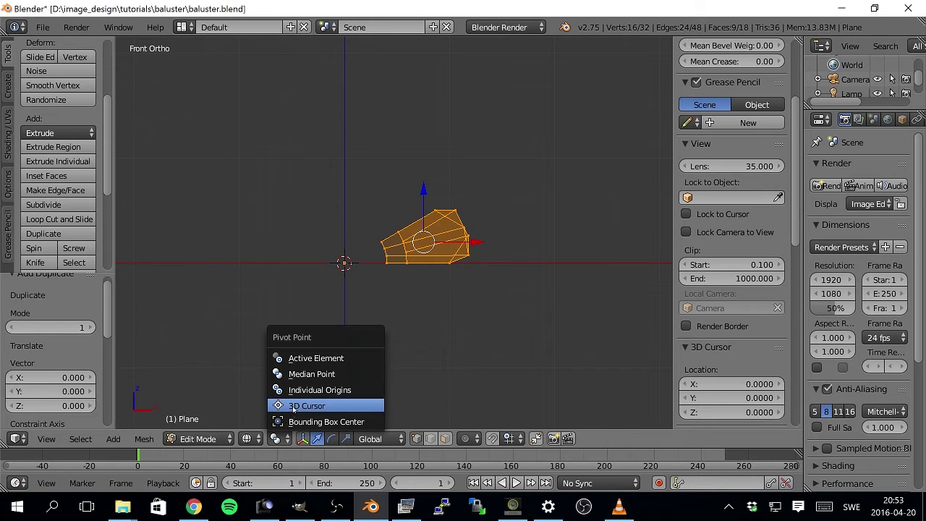
{"action": "left_click", "coordinate": [300, 406]}
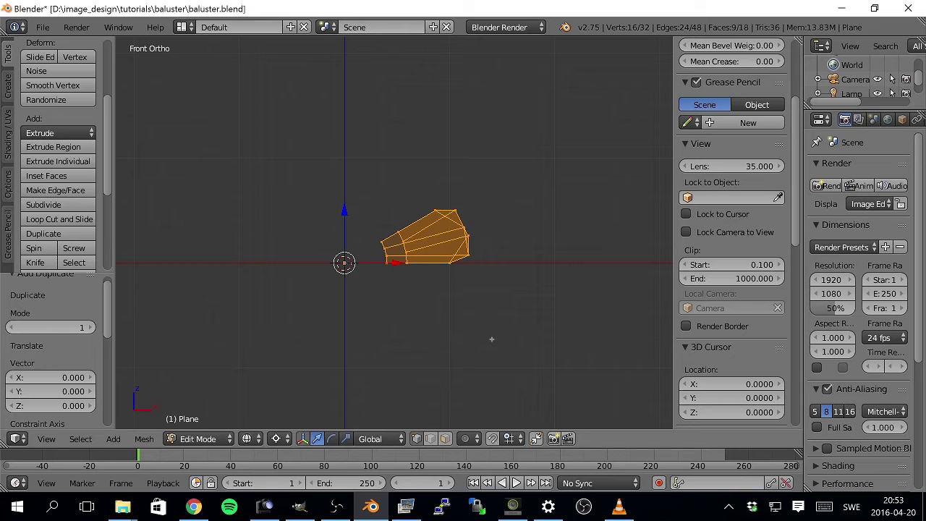
Step: Rotate the duplicated profile -30° about the origin
{"action": "key", "text": "r"}
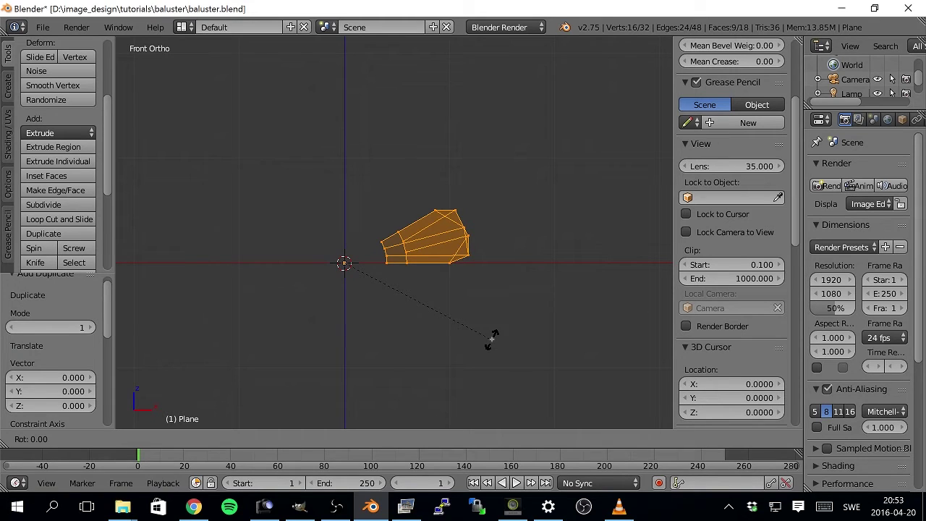
{"action": "type", "text": "-30"}
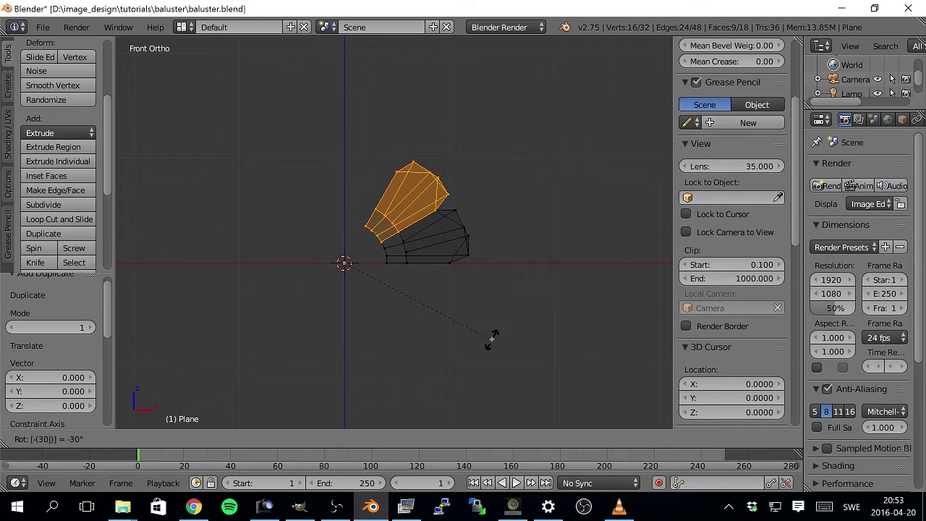
{"action": "key", "text": "Return"}
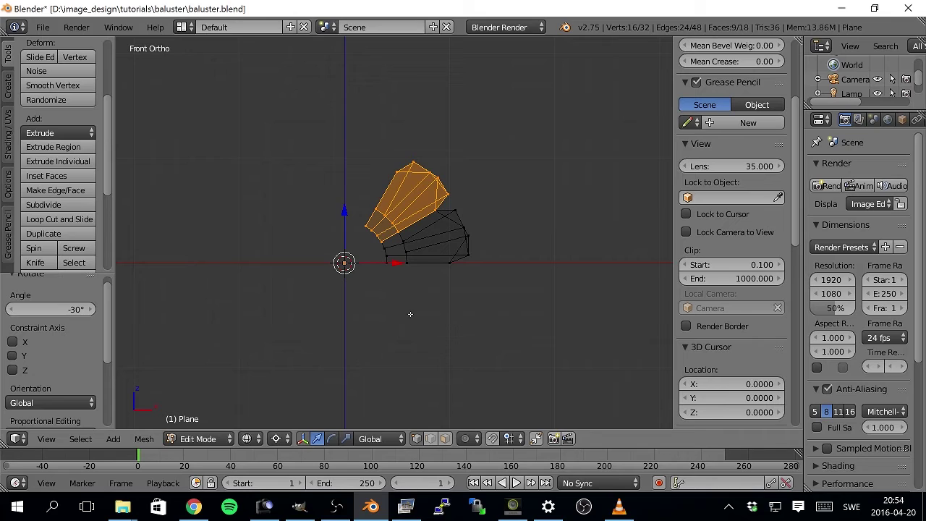
Step: Duplicate the rotated copy and turn it another -30°, reaching 48 vertices
{"action": "key", "text": "e"}
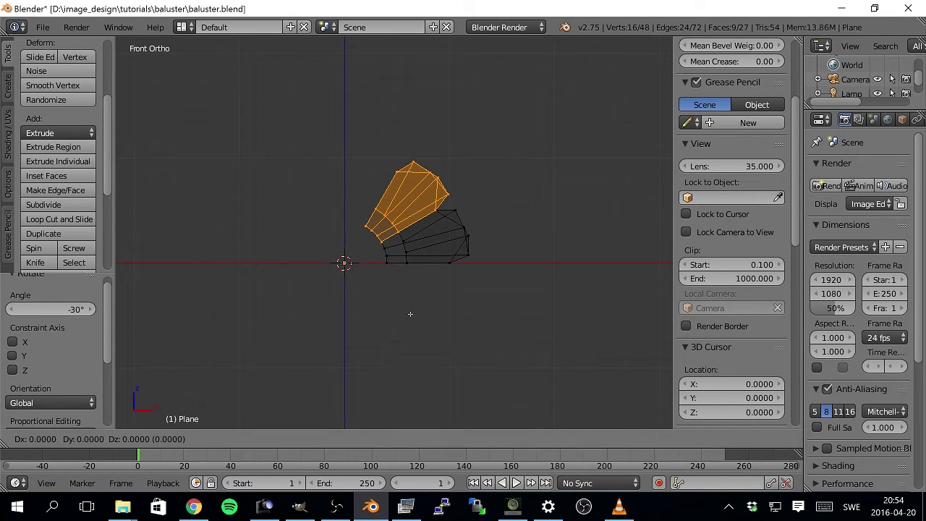
{"action": "key", "text": "r"}
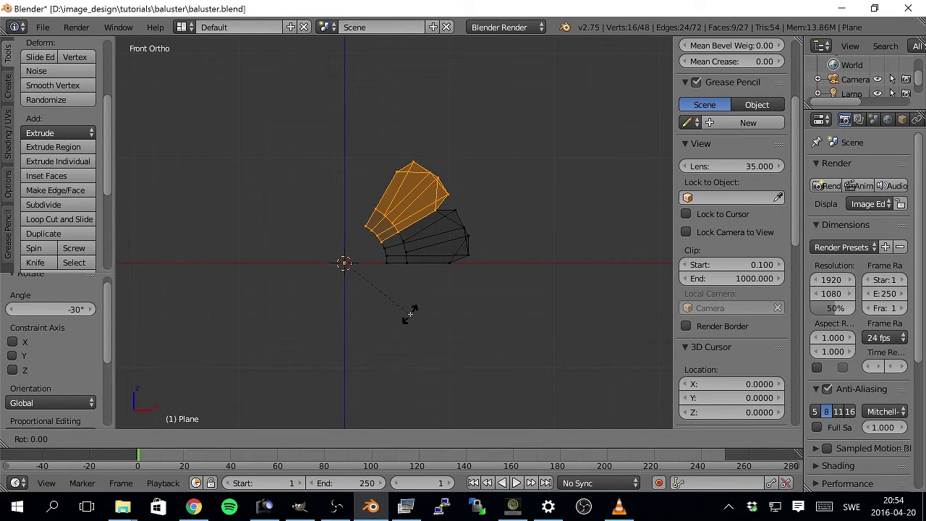
{"action": "type", "text": "-30"}
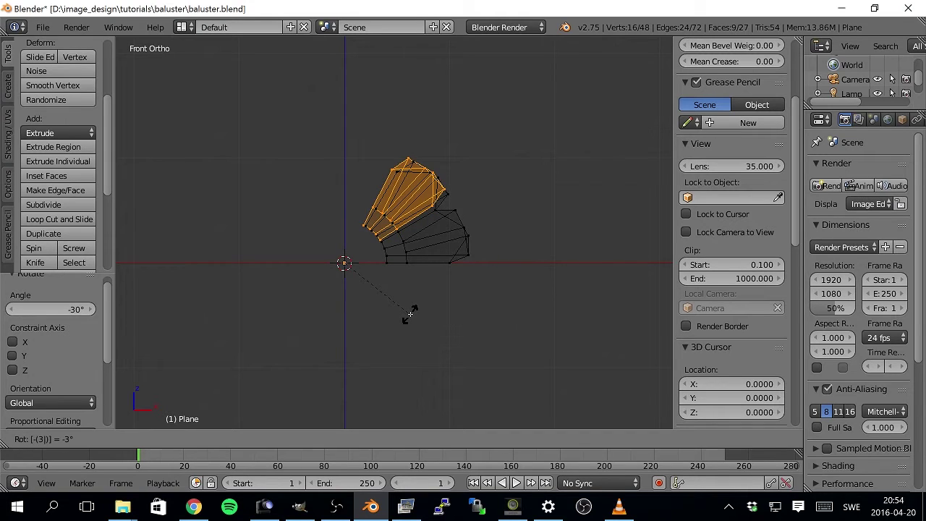
{"action": "key", "text": "Return"}
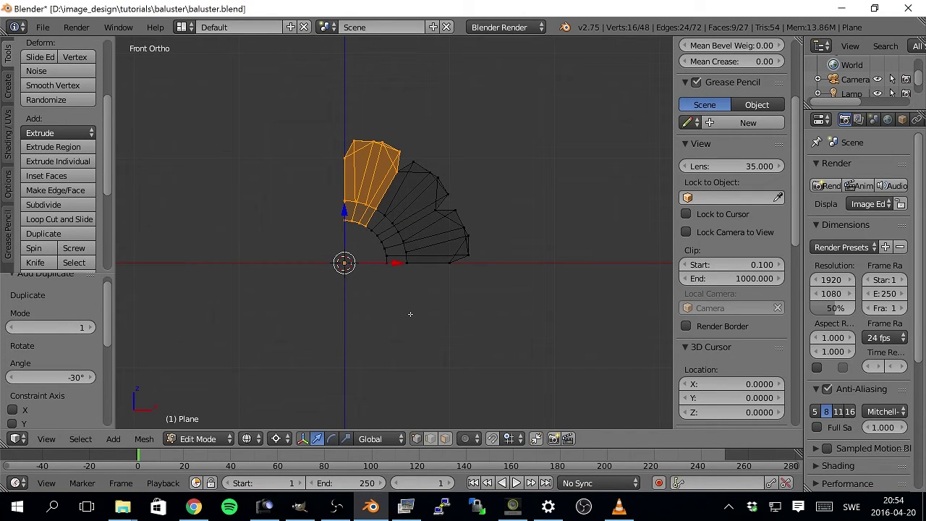
Step: Orbit and zoom around the three profile fans to inspect them from several sides
{"action": "middle_click_drag", "start_coordinate": [400, 242], "coordinate": [335, 110]}
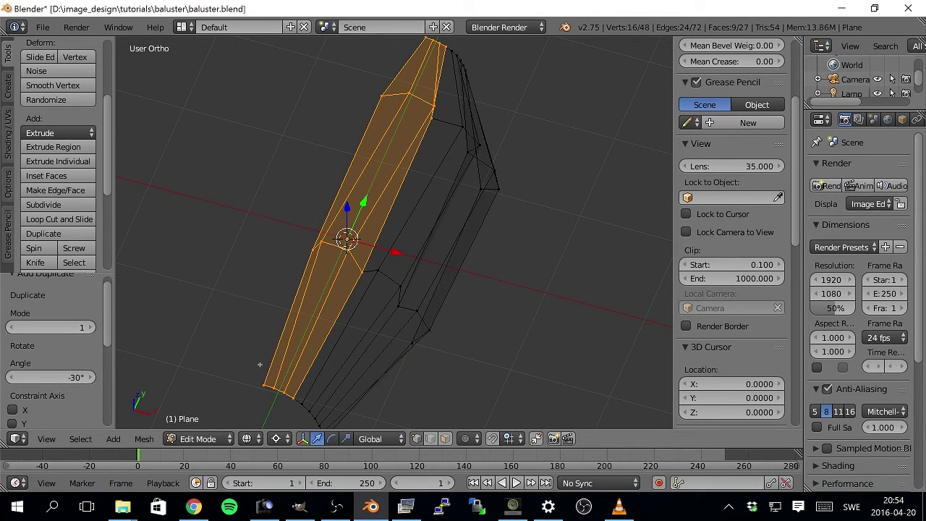
{"action": "middle_click_drag", "start_coordinate": [260, 363], "coordinate": [332, 307]}
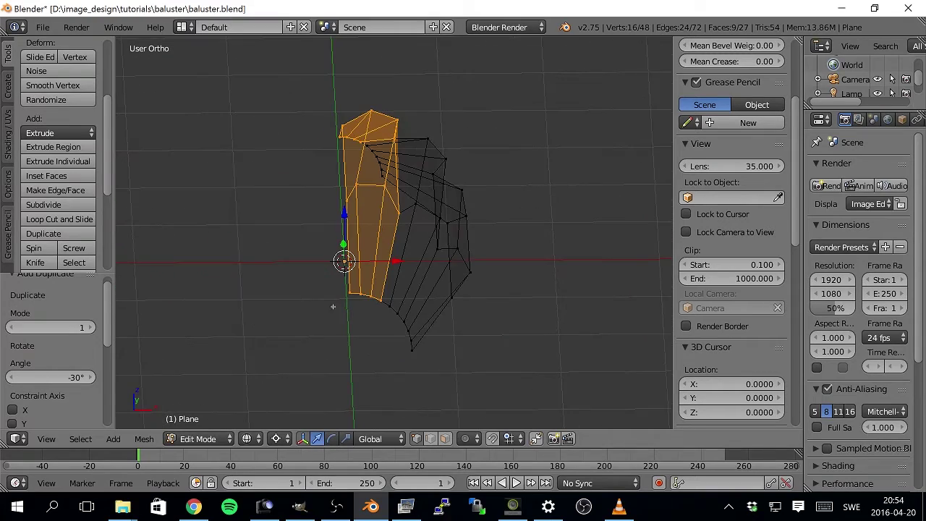
{"action": "middle_click_drag", "start_coordinate": [433, 245], "coordinate": [385, 273]}
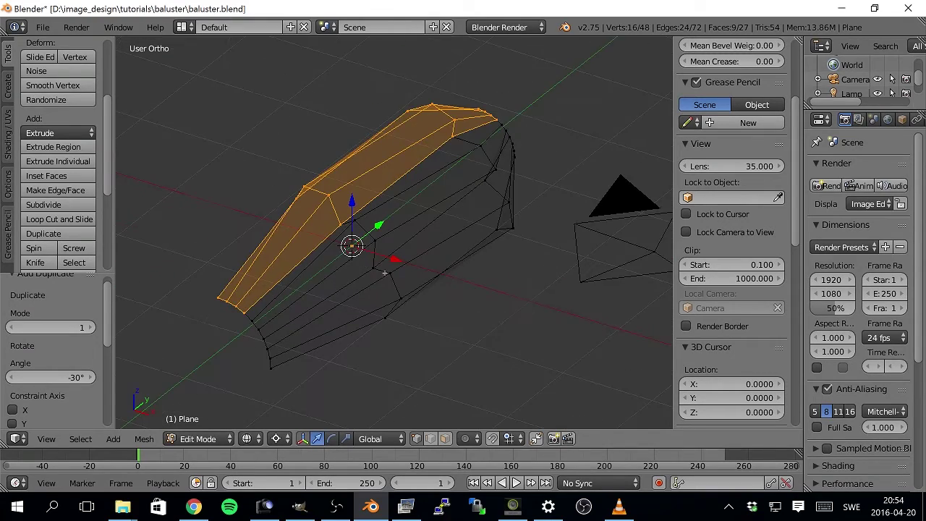
{"action": "middle_click_drag", "start_coordinate": [272, 332], "coordinate": [323, 316]}
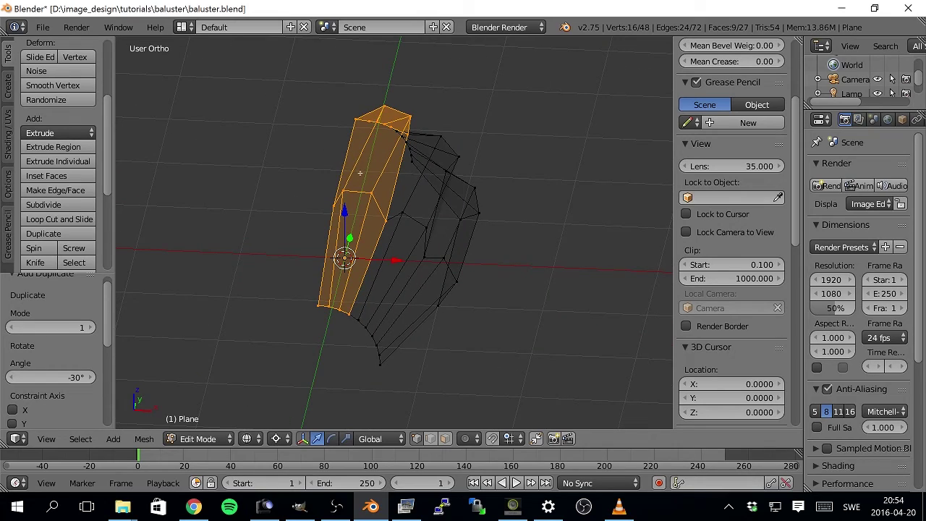
{"action": "middle_click_drag", "start_coordinate": [437, 281], "coordinate": [426, 262]}
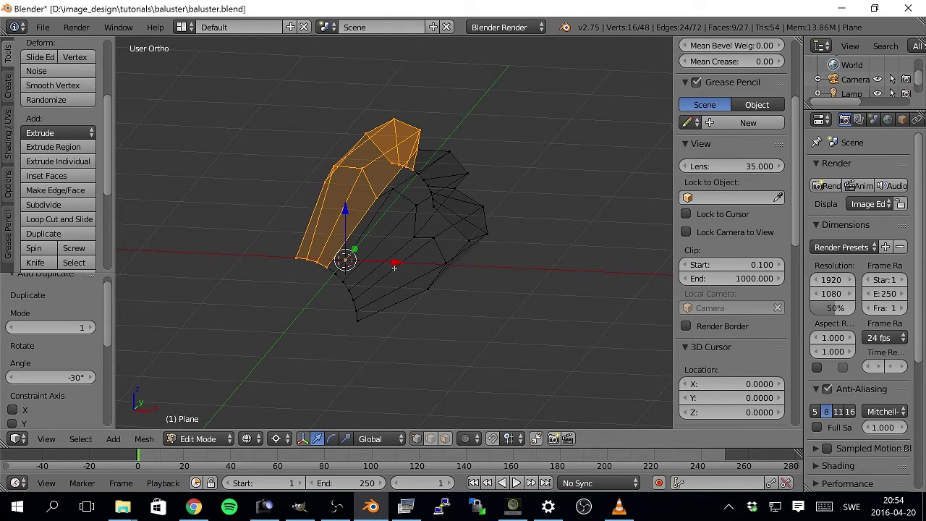
{"action": "scroll", "coordinate": [394, 268], "scroll_direction": "up", "scroll_amount": 3}
{"action": "right_click", "coordinate": [429, 239]}
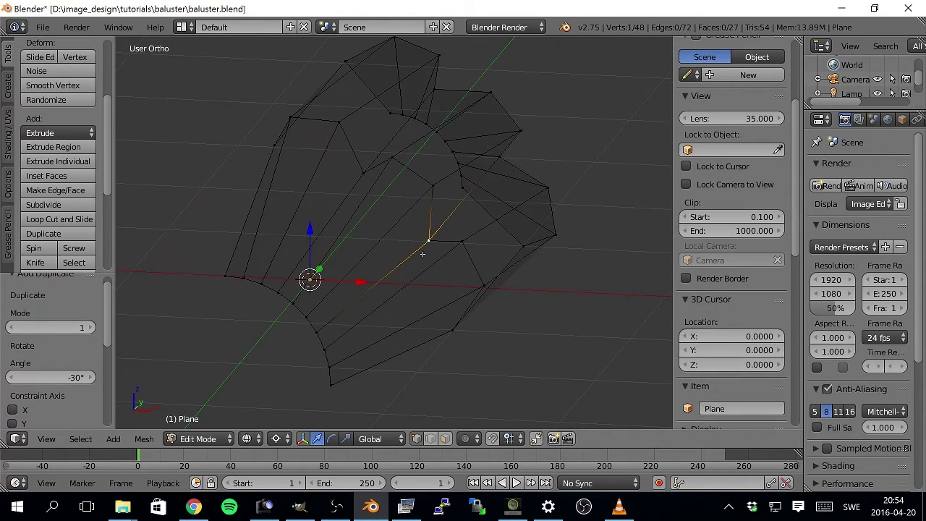
{"action": "scroll", "coordinate": [429, 241], "scroll_direction": "up", "scroll_amount": 3}
{"action": "scroll", "coordinate": [461, 255], "scroll_direction": "up", "scroll_amount": 4}
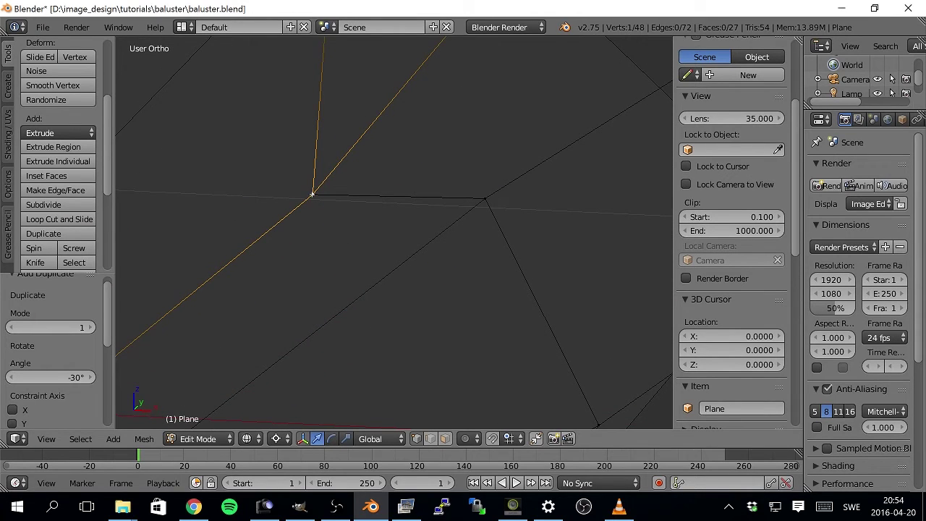
{"action": "right_click", "coordinate": [312, 194], "text": "shift"}
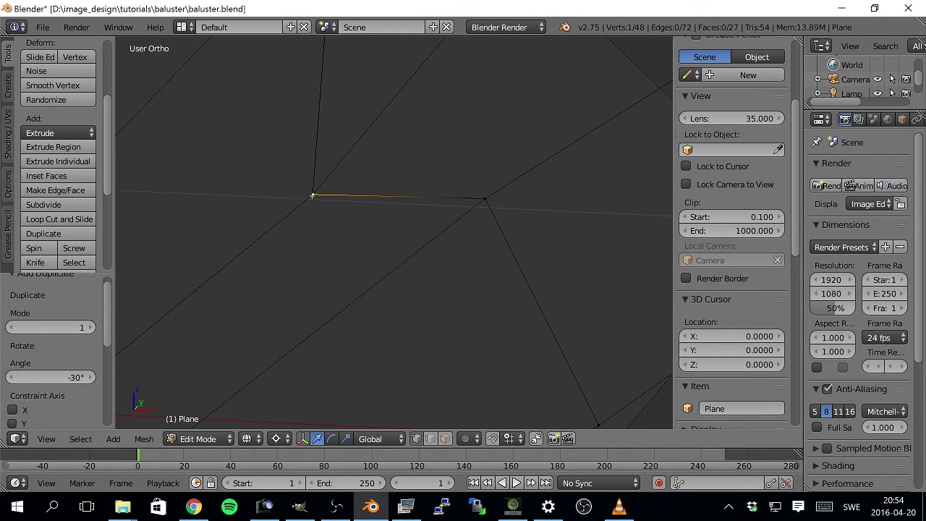
{"action": "right_click", "coordinate": [312, 194]}
{"action": "right_click", "coordinate": [312, 194]}
{"action": "right_click", "coordinate": [312, 194]}
{"action": "right_click", "coordinate": [311, 194]}
{"action": "right_click", "coordinate": [312, 194]}
{"action": "right_click", "coordinate": [311, 194]}
{"action": "right_click", "coordinate": [311, 194]}
{"action": "right_click", "coordinate": [311, 194]}
{"action": "right_click", "coordinate": [312, 194]}
{"action": "right_click", "coordinate": [312, 194]}
{"action": "right_click", "coordinate": [311, 194]}
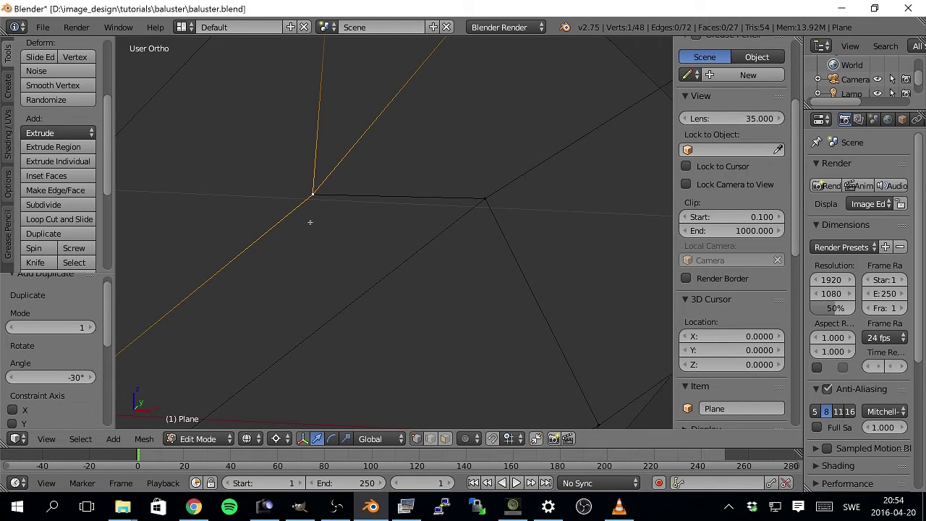
{"action": "mouse_move", "coordinate": [305, 218]}
{"action": "left_mouse_down", "text": "ctrl"}
{"action": "mouse_move", "coordinate": [338, 190]}
{"action": "mouse_move", "coordinate": [295, 212]}
{"action": "left_mouse_up", "text": "ctrl"}
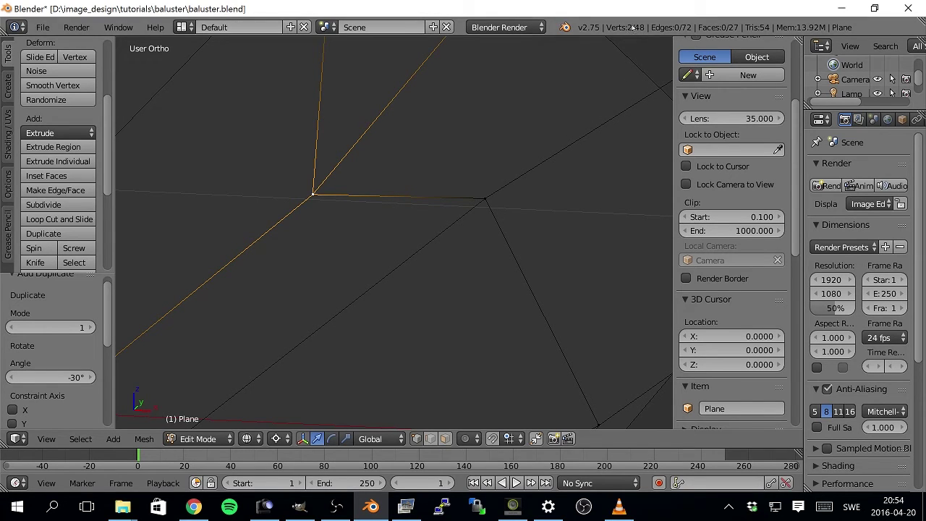
{"action": "scroll", "coordinate": [489, 166], "scroll_direction": "down", "scroll_amount": 8}
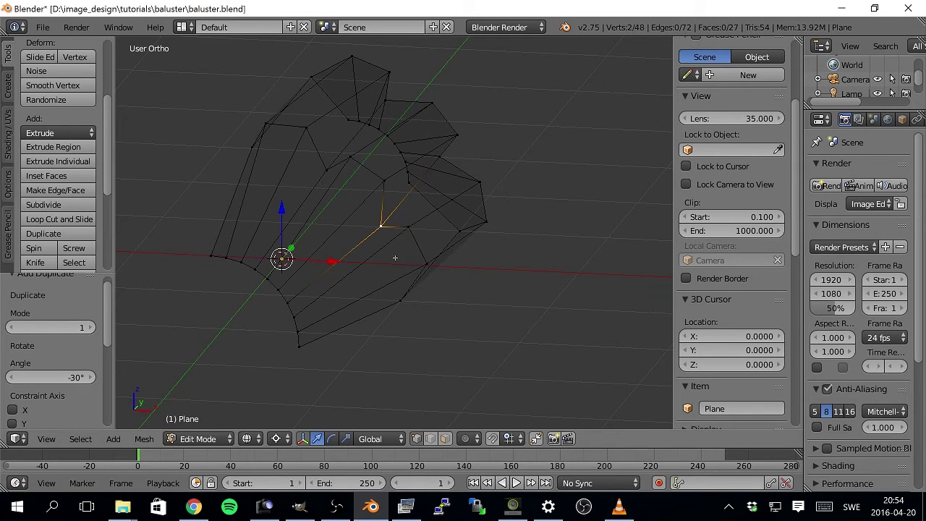
Step: Select the whole mesh in solid view and Remove Doubles, merging 8 seam vertices
{"action": "key", "text": "z"}
{"action": "key", "text": "a"}
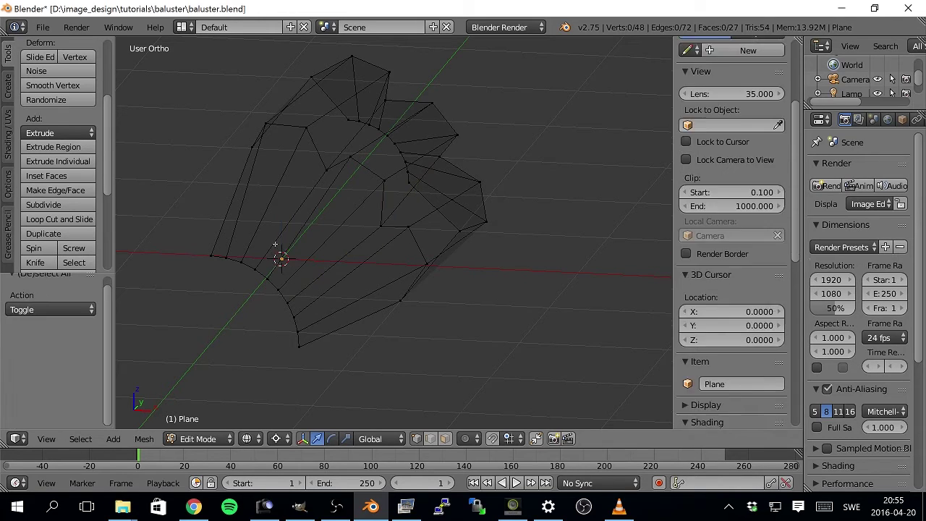
{"action": "key", "text": "a"}
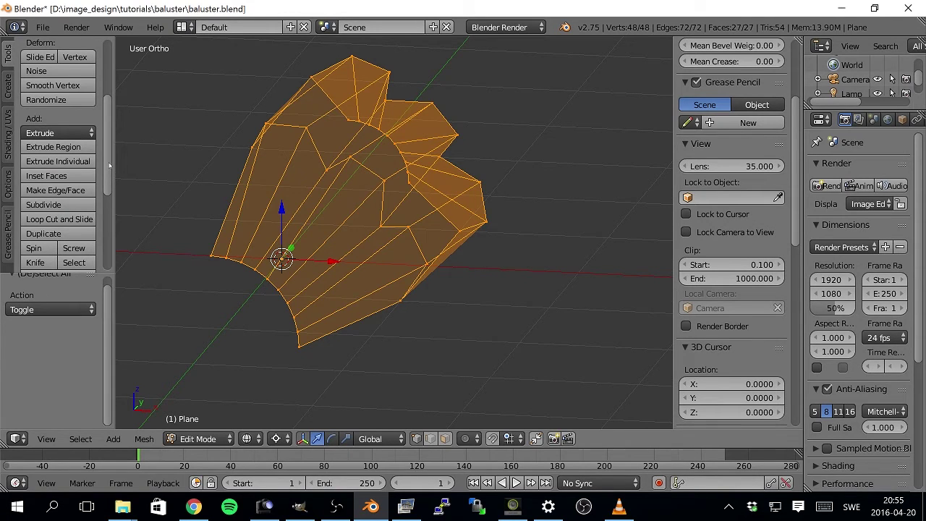
{"action": "left_click_drag", "start_coordinate": [110, 165], "coordinate": [110, 177]}
{"action": "left_click_drag", "start_coordinate": [108, 163], "coordinate": [116, 251]}
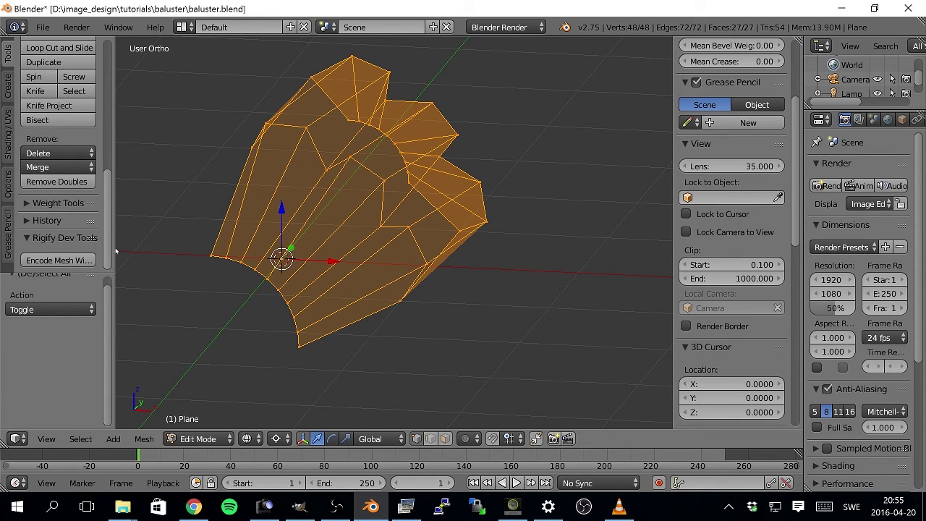
{"action": "left_click", "coordinate": [58, 182]}
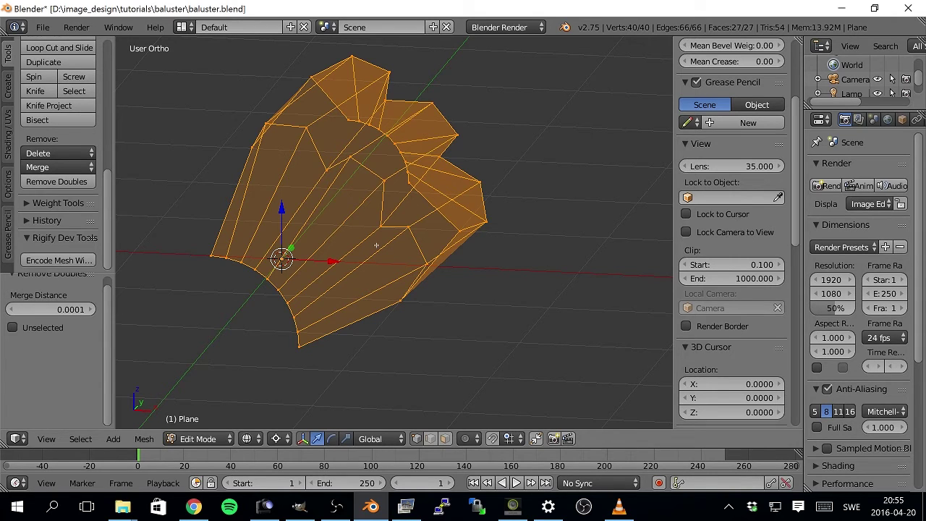
{"action": "key", "text": "a"}
{"action": "scroll", "coordinate": [376, 244], "scroll_direction": "up", "scroll_amount": 4}
Step: Check the seam vertices one by one and select the stray vertex on the upper profile
{"action": "right_click", "coordinate": [371, 227]}
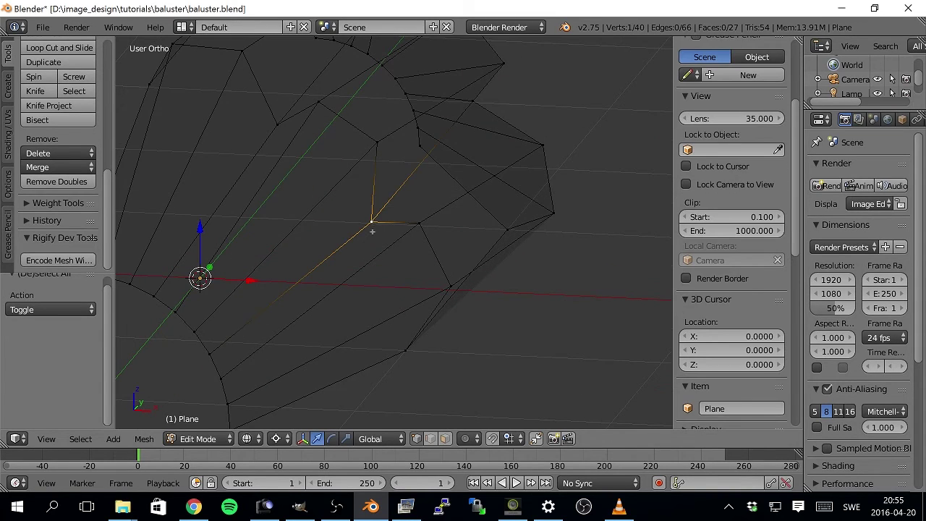
{"action": "right_click", "coordinate": [377, 143]}
{"action": "right_click", "coordinate": [372, 221]}
{"action": "right_click", "coordinate": [450, 286]}
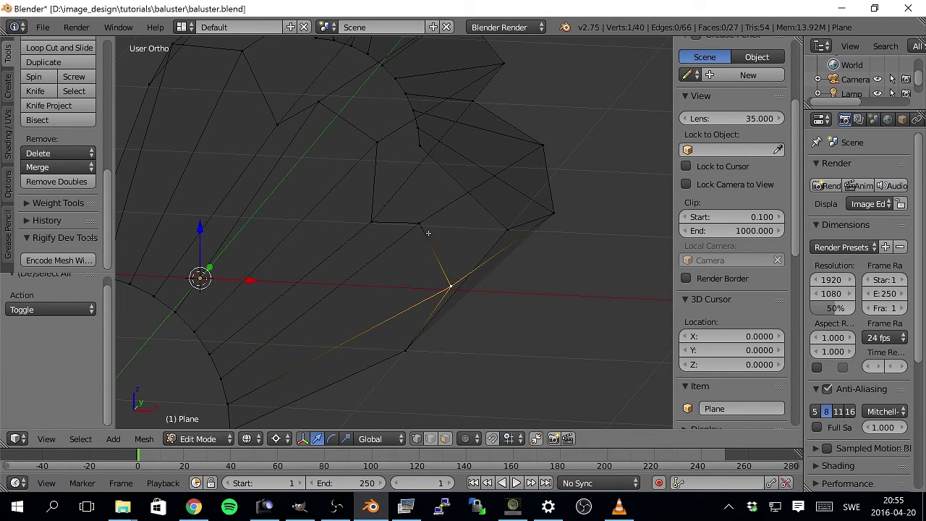
{"action": "right_click", "coordinate": [372, 221]}
{"action": "right_click", "coordinate": [377, 143]}
{"action": "right_click", "coordinate": [317, 102]}
{"action": "right_click", "coordinate": [277, 125]}
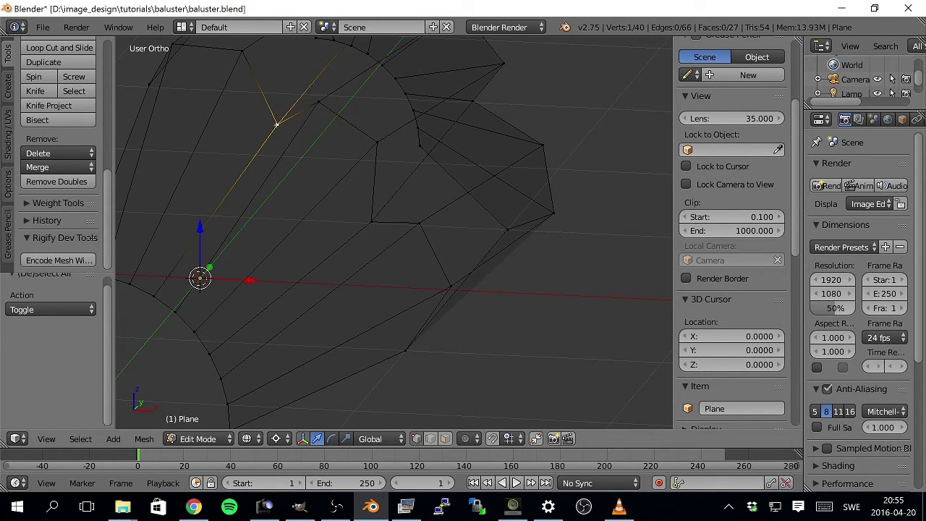
{"action": "scroll", "coordinate": [330, 224], "scroll_direction": "down", "scroll_amount": 5}
{"action": "middle_click_drag", "start_coordinate": [330, 223], "coordinate": [322, 269]}
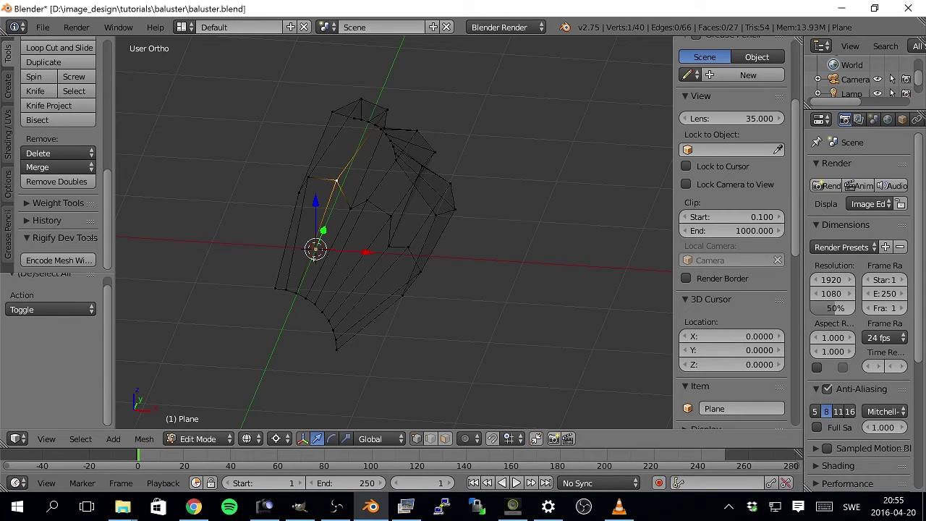
{"action": "middle_click_drag", "start_coordinate": [335, 210], "coordinate": [352, 200]}
Step: Set the Pivot Point to Individual Origins and nudge the selected vertex slightly along X
{"action": "left_click", "coordinate": [277, 438]}
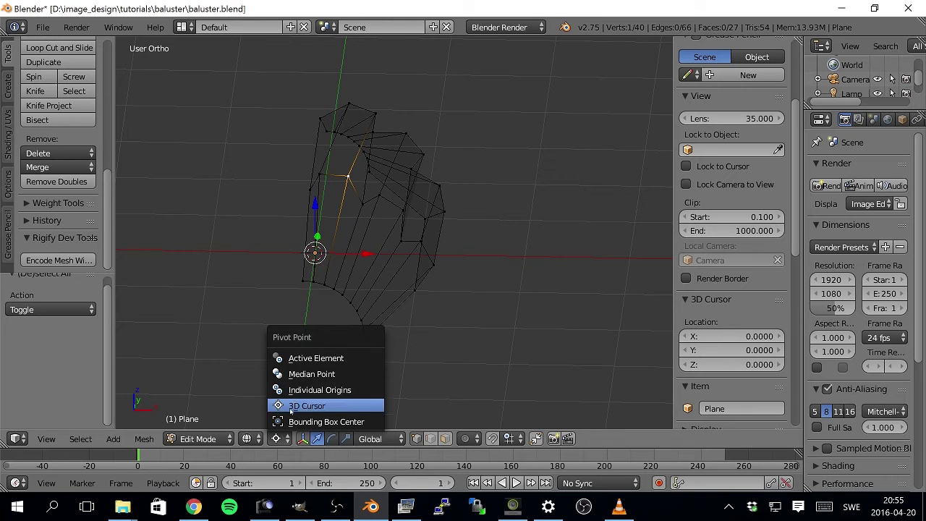
{"action": "left_click", "coordinate": [311, 390]}
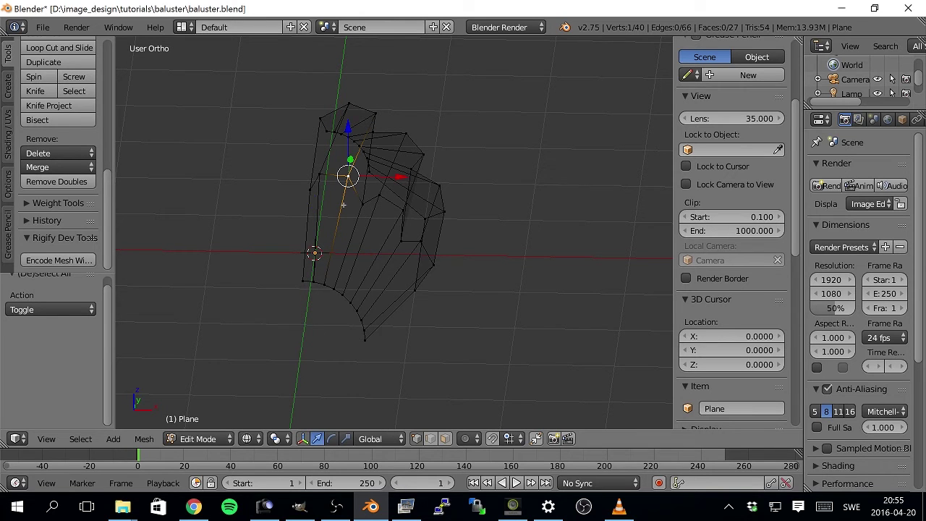
{"action": "middle_click_drag", "start_coordinate": [321, 289], "coordinate": [339, 220]}
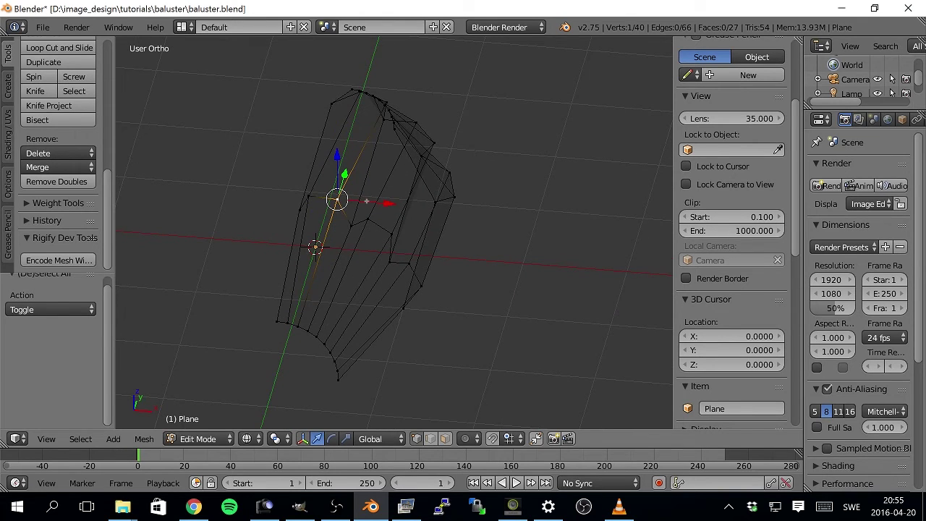
{"action": "left_click_drag", "start_coordinate": [366, 201], "coordinate": [374, 206]}
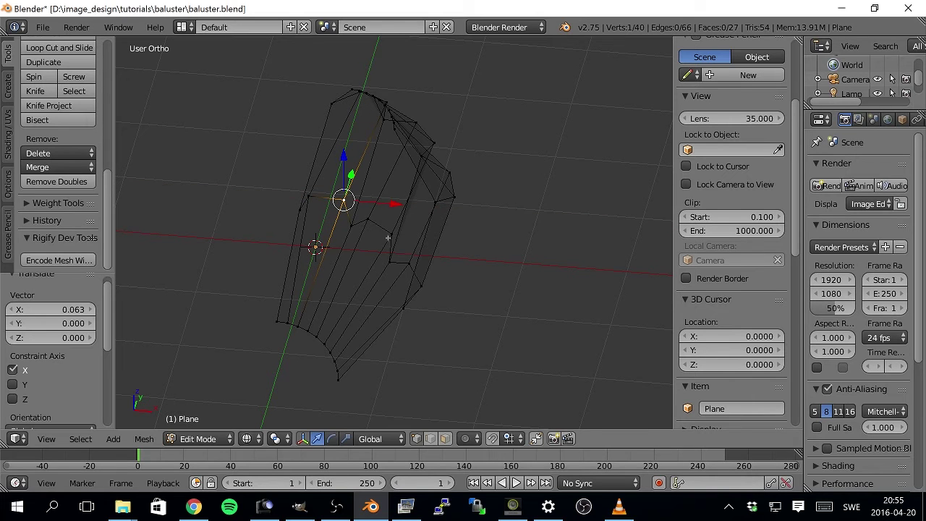
Step: Reposition another misplaced vertex twice, then view the array in Front Ortho
{"action": "right_click", "coordinate": [392, 234]}
{"action": "middle_click_drag", "start_coordinate": [399, 243], "coordinate": [404, 223]}
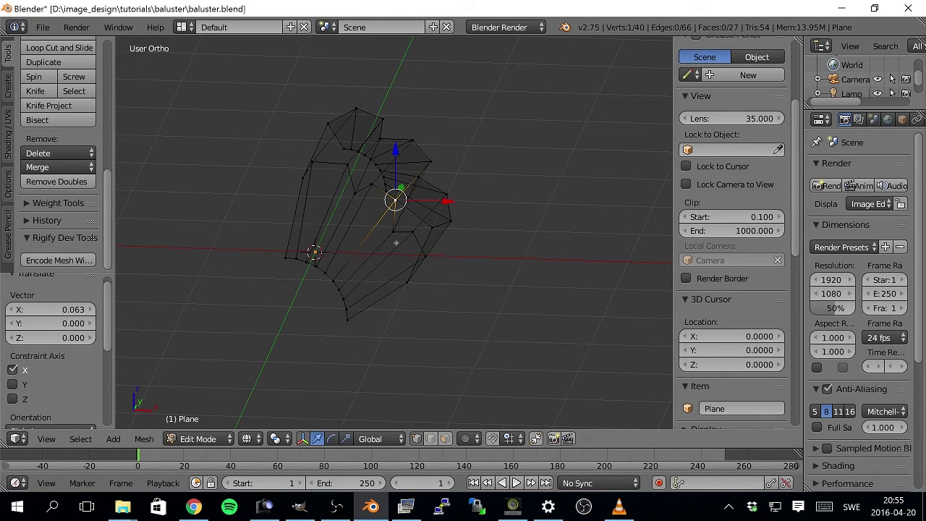
{"action": "key", "text": "g"}
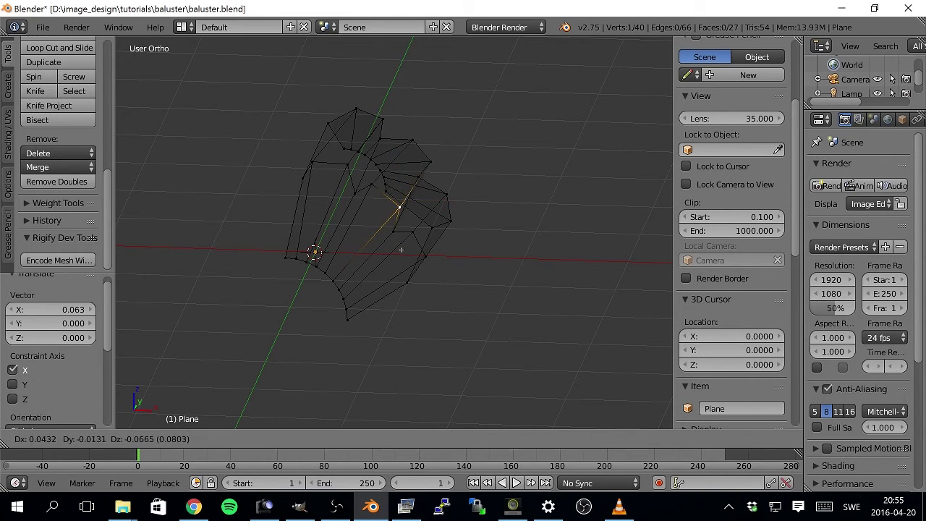
{"action": "left_click", "coordinate": [400, 250]}
{"action": "middle_click_drag", "start_coordinate": [399, 250], "coordinate": [378, 262]}
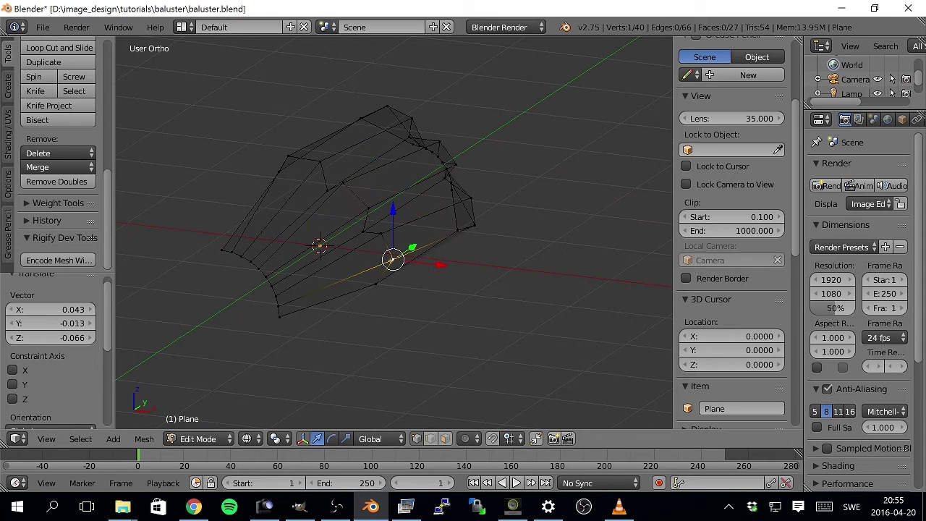
{"action": "middle_click_drag", "start_coordinate": [399, 292], "coordinate": [410, 292]}
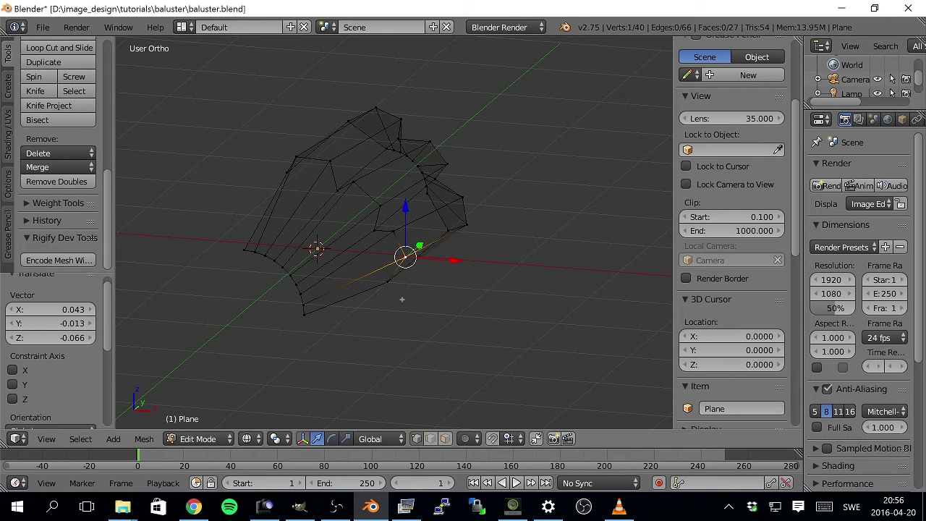
{"action": "key", "text": "g"}
{"action": "left_click", "coordinate": [425, 304]}
{"action": "middle_click_drag", "start_coordinate": [425, 305], "coordinate": [327, 276]}
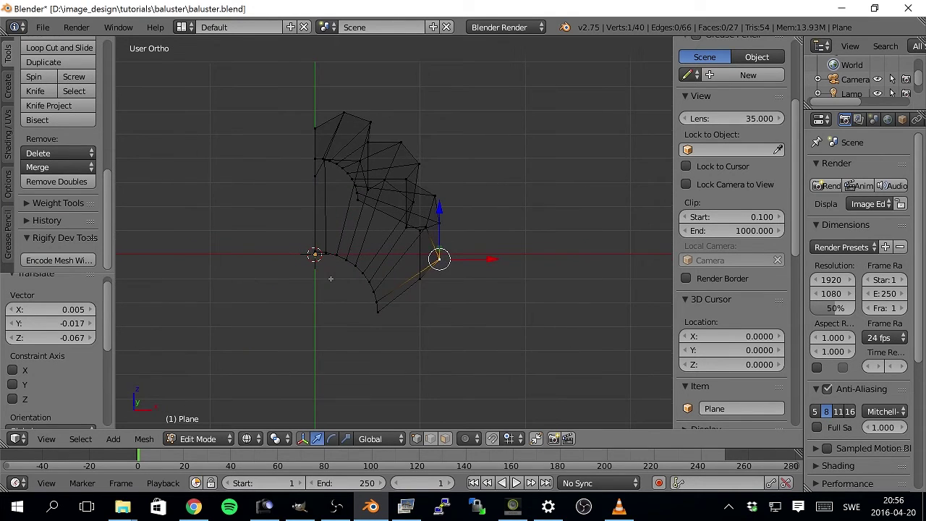
{"action": "middle_click_drag", "start_coordinate": [352, 230], "coordinate": [337, 201]}
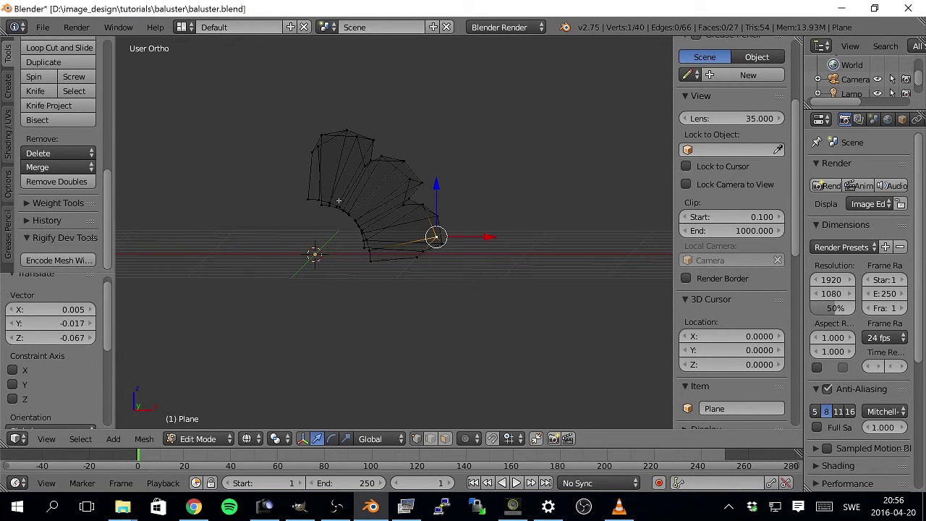
{"action": "key", "text": "KP_1"}
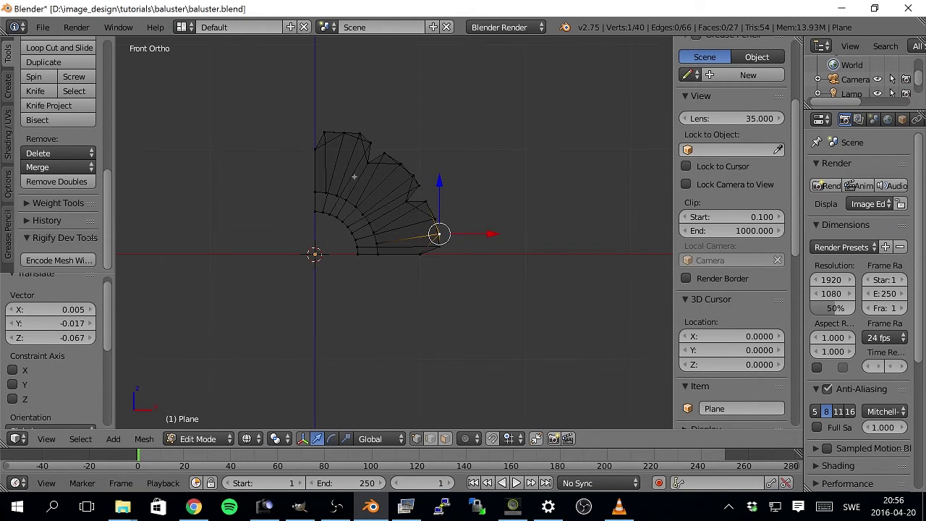
Step: Select the two upper profile fans and delete their vertices, leaving one 16-vertex fan
{"action": "scroll", "coordinate": [353, 177], "scroll_direction": "up", "scroll_amount": 1}
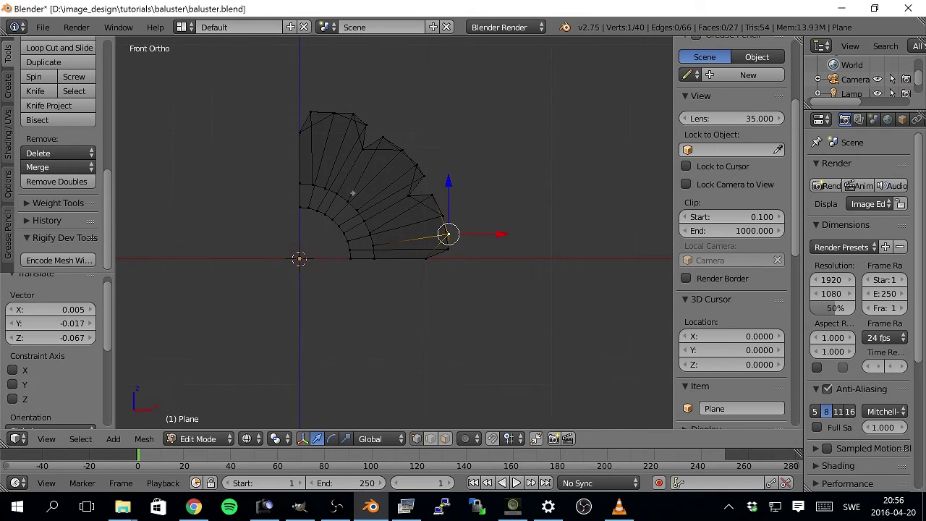
{"action": "right_click", "coordinate": [418, 172]}
{"action": "mouse_move", "coordinate": [235, 127]}
{"action": "left_mouse_down", "text": "ctrl"}
{"action": "mouse_move", "coordinate": [436, 105]}
{"action": "mouse_move", "coordinate": [465, 155]}
{"action": "mouse_move", "coordinate": [453, 175]}
{"action": "mouse_move", "coordinate": [407, 186]}
{"action": "mouse_move", "coordinate": [321, 237]}
{"action": "mouse_move", "coordinate": [297, 237]}
{"action": "mouse_move", "coordinate": [253, 211]}
{"action": "left_mouse_up", "text": "ctrl"}
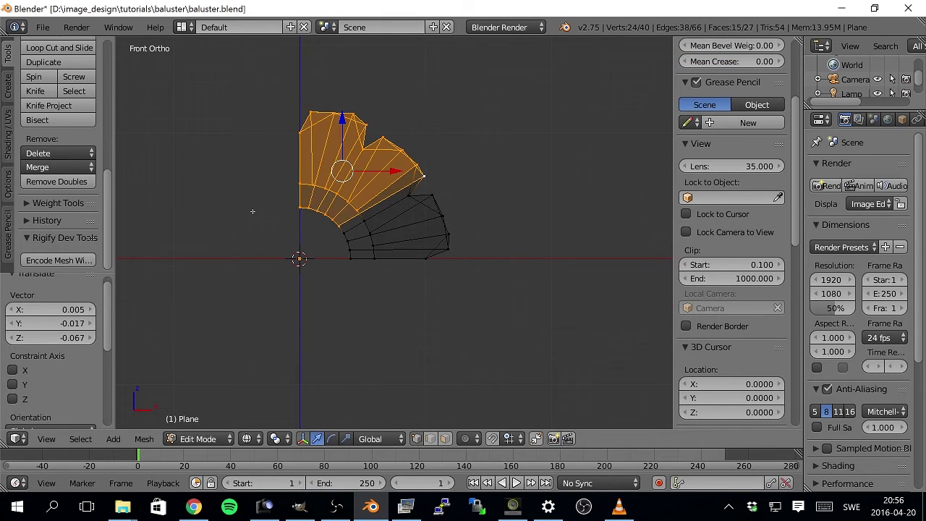
{"action": "key", "text": "x"}
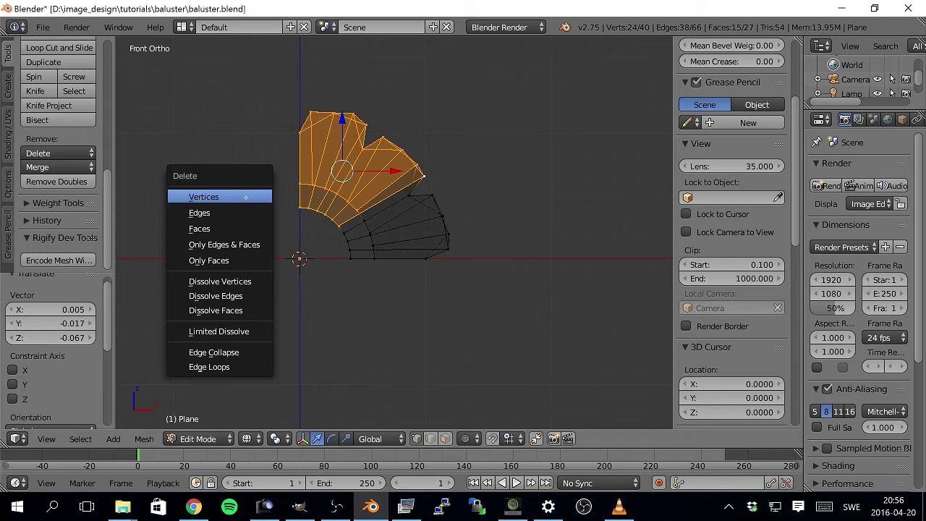
{"action": "left_click", "coordinate": [245, 197]}
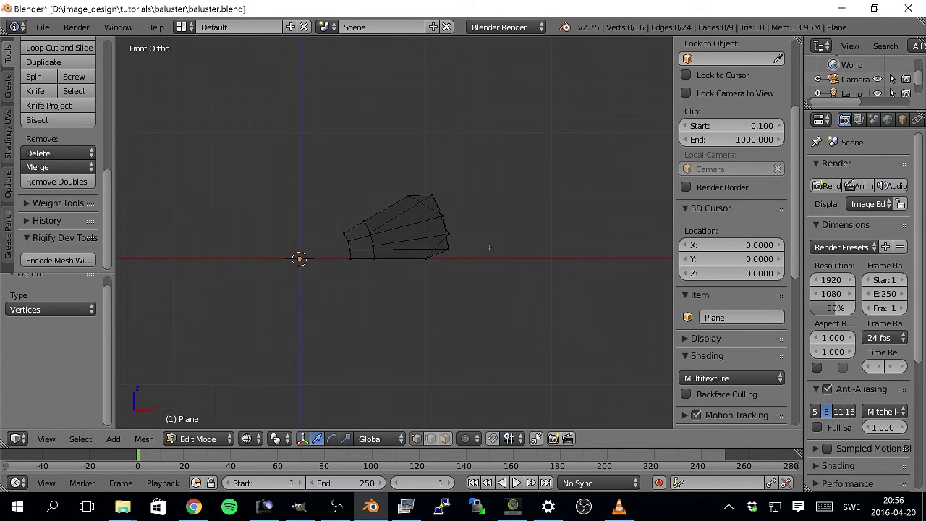
{"action": "mouse_move", "coordinate": [424, 254]}
{"action": "middle_mouse_down"}
{"action": "mouse_move", "coordinate": [372, 244]}
{"action": "mouse_move", "coordinate": [395, 238]}
{"action": "mouse_move", "coordinate": [417, 273]}
{"action": "mouse_move", "coordinate": [423, 259]}
{"action": "middle_mouse_up"}
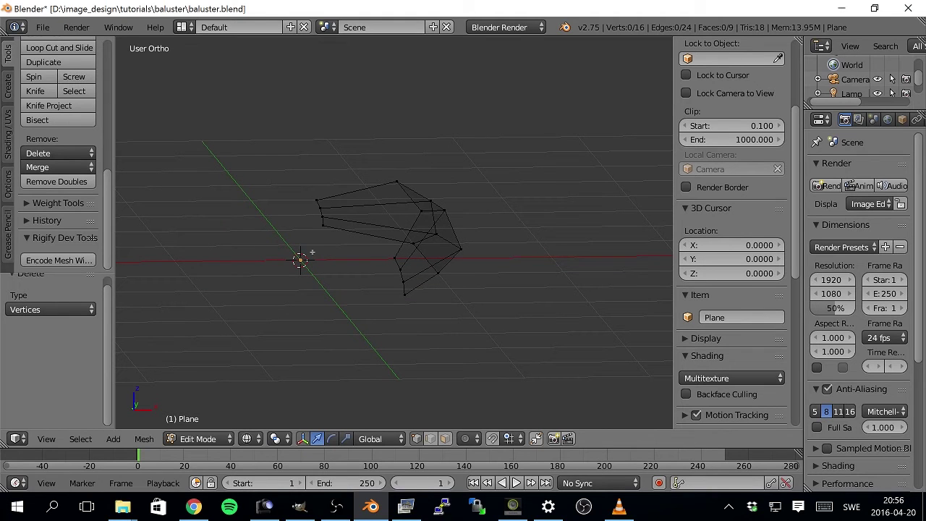
{"action": "key", "text": "a"}
{"action": "key", "text": "a"}
{"action": "key", "text": "a"}
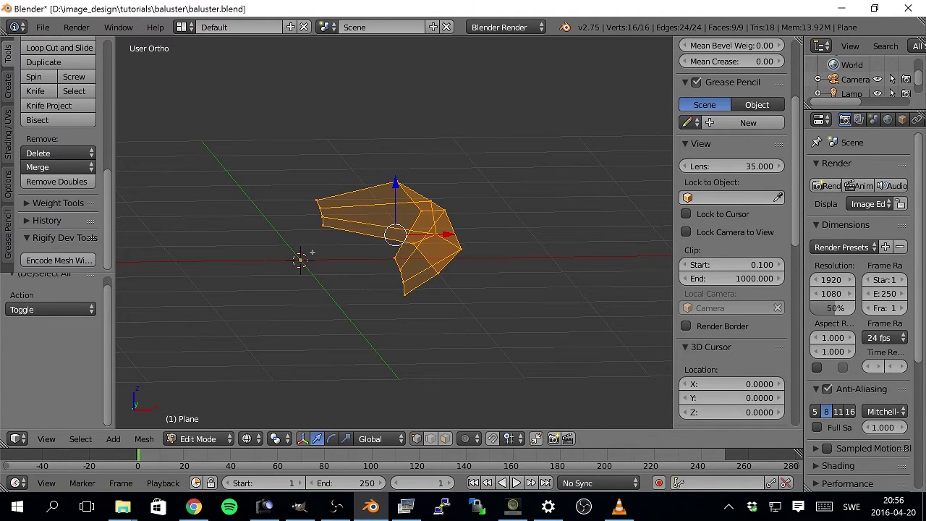
{"action": "key", "text": "KP_1"}
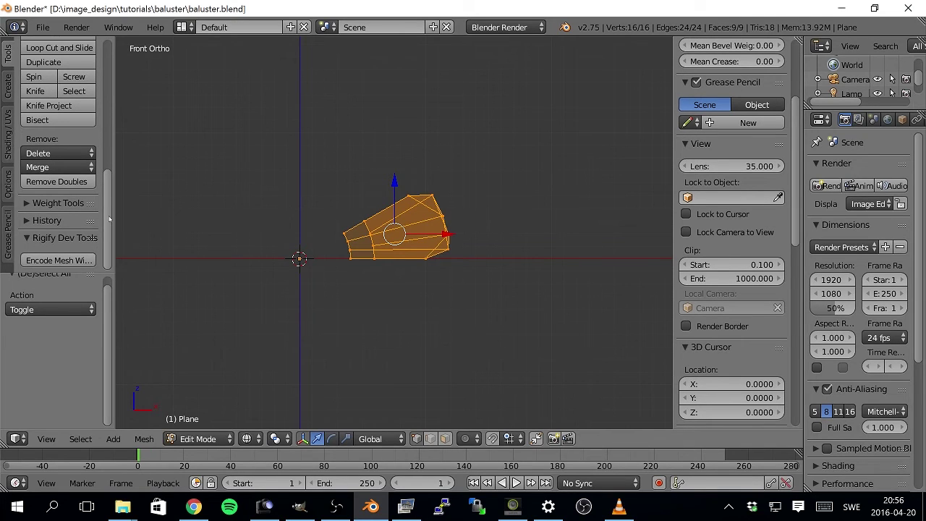
{"action": "left_click_drag", "start_coordinate": [110, 219], "coordinate": [109, 184]}
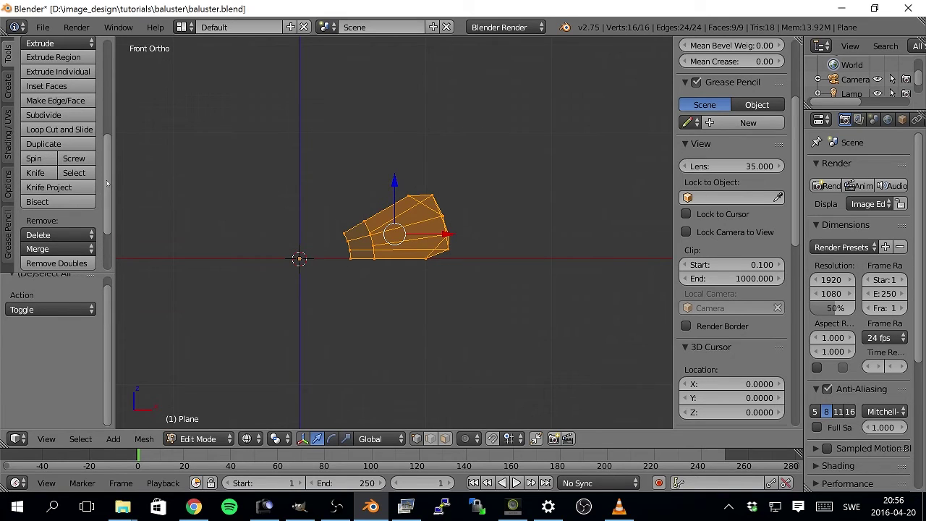
{"action": "left_click", "coordinate": [34, 159]}
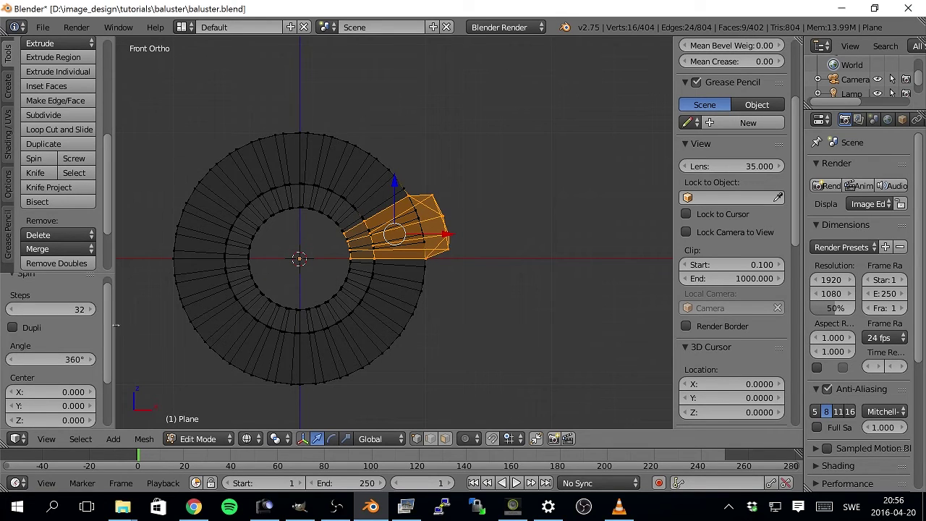
{"action": "left_click", "coordinate": [72, 309]}
{"action": "type", "text": "12"}
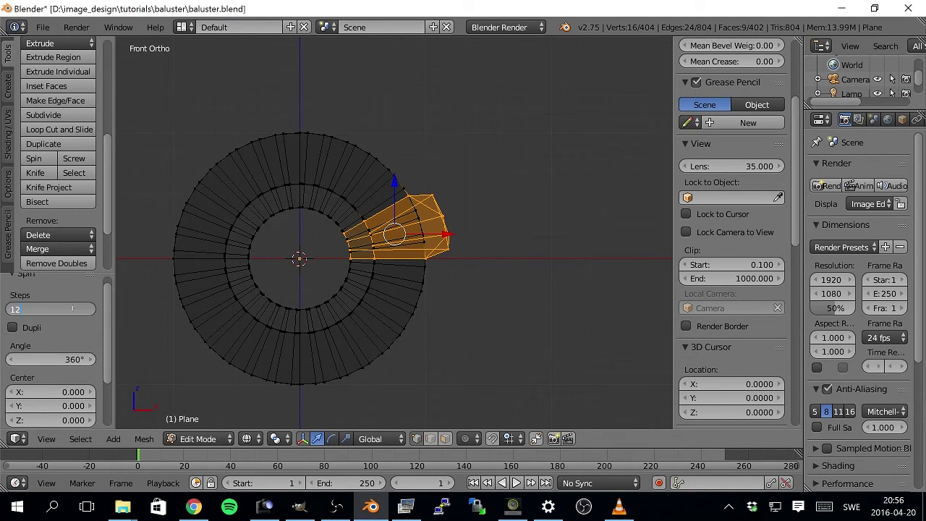
{"action": "key", "text": "Return"}
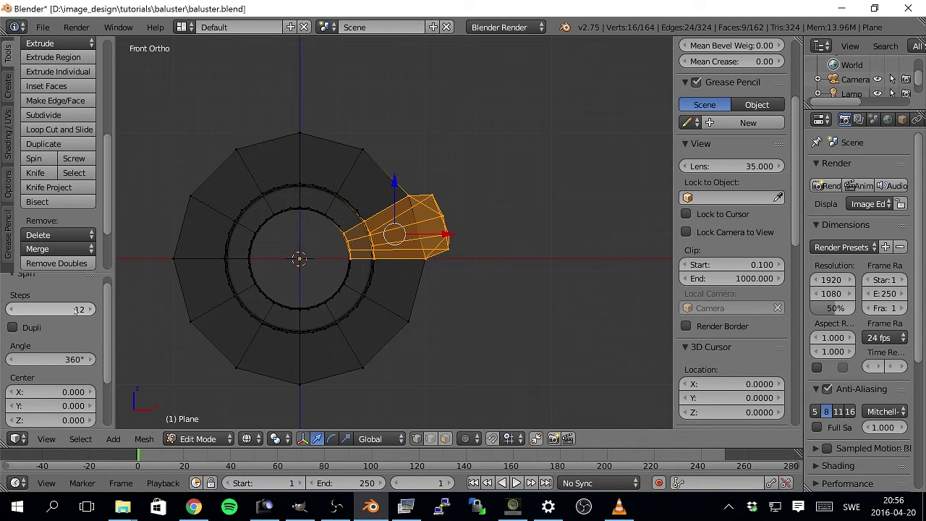
{"action": "middle_click_drag", "start_coordinate": [274, 304], "coordinate": [203, 263]}
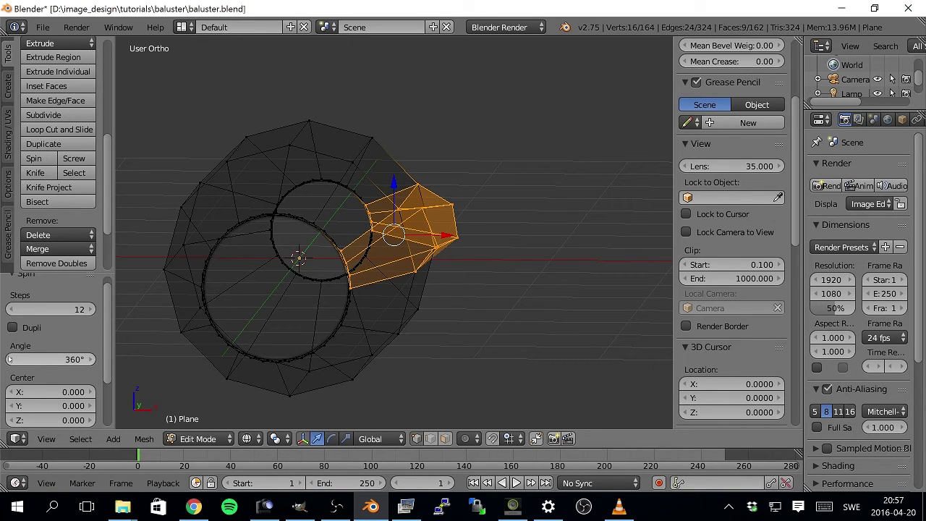
{"action": "left_click", "coordinate": [73, 360]}
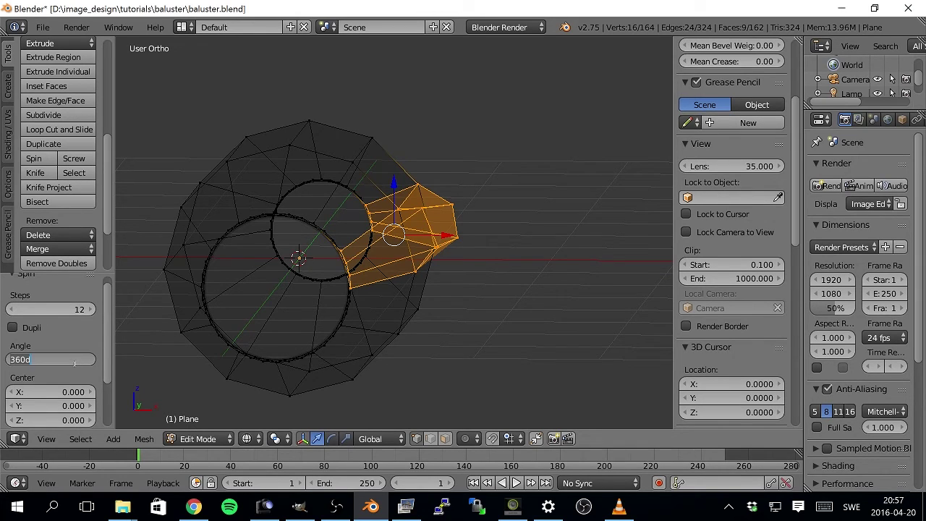
{"action": "type", "text": "33"}
{"action": "key", "text": "Return"}
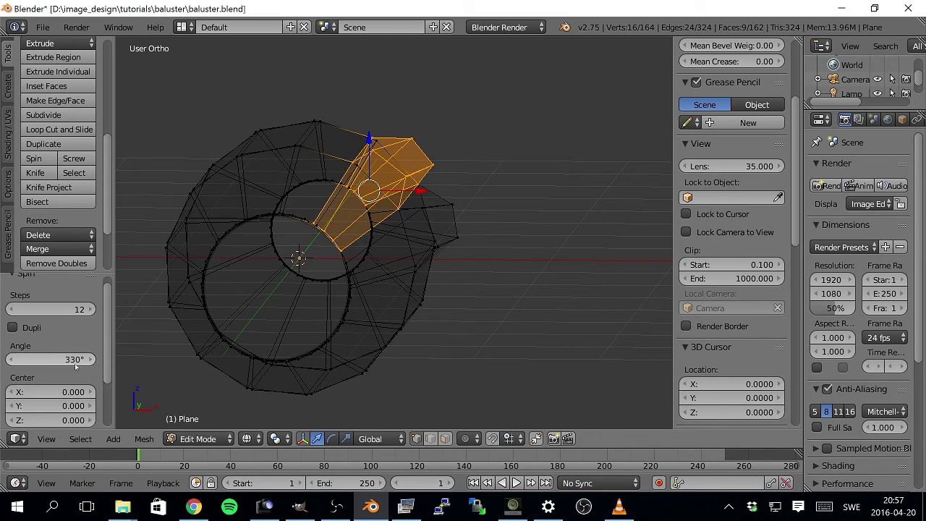
{"action": "mouse_move", "coordinate": [324, 313]}
{"action": "middle_mouse_down"}
{"action": "mouse_move", "coordinate": [341, 318]}
{"action": "mouse_move", "coordinate": [321, 308]}
{"action": "middle_mouse_up"}
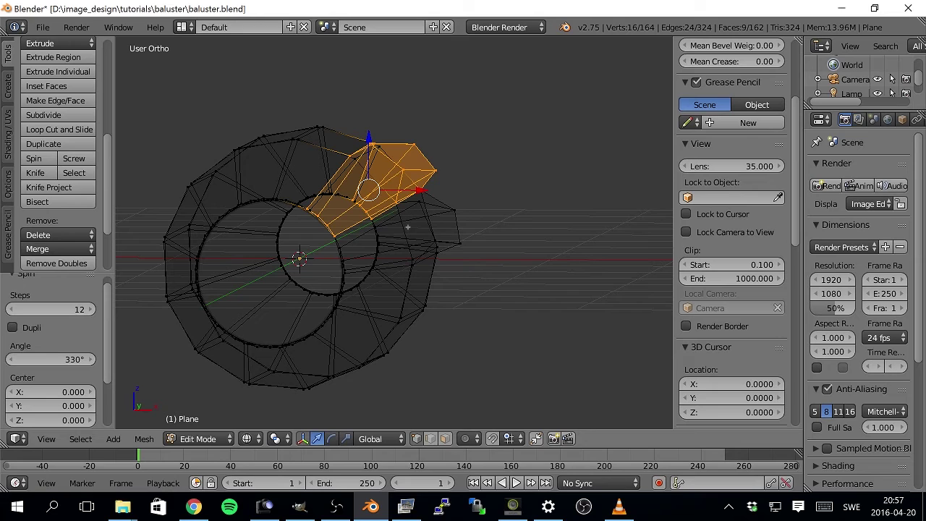
{"action": "middle_click_drag", "start_coordinate": [300, 278], "coordinate": [180, 195]}
{"action": "middle_click_drag", "start_coordinate": [404, 261], "coordinate": [362, 245]}
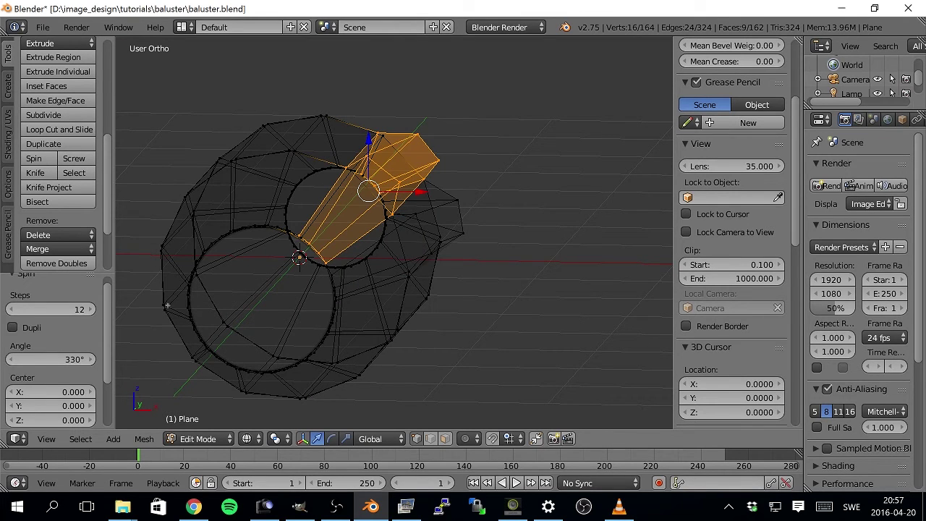
{"action": "middle_click_drag", "start_coordinate": [220, 284], "coordinate": [155, 296]}
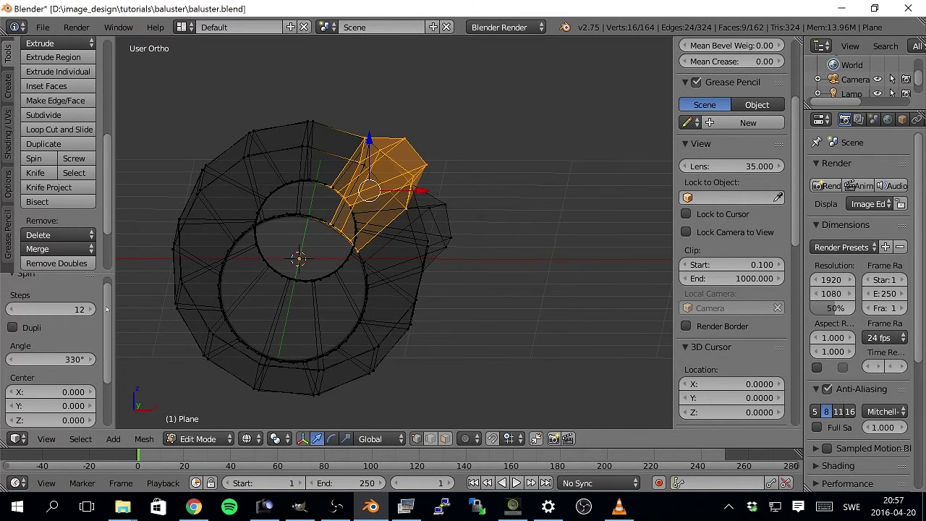
{"action": "scroll", "coordinate": [106, 309], "scroll_direction": "up", "scroll_amount": 1}
{"action": "left_click", "coordinate": [80, 319]}
{"action": "type", "text": "0"}
{"action": "key", "text": "Return"}
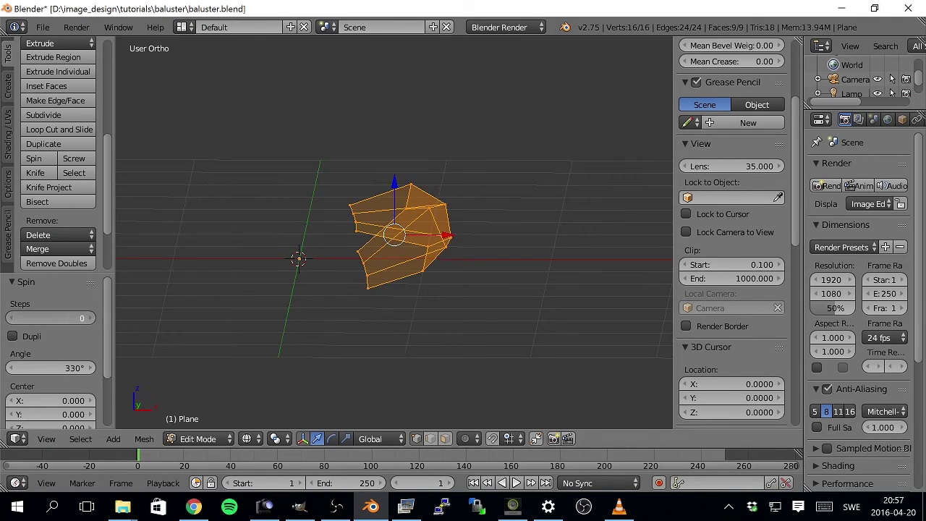
Step: Try a higher spin step count, reset it to 0, and re-enter Edit Mode
{"action": "left_click", "coordinate": [91, 318]}
{"action": "left_click", "coordinate": [15, 319]}
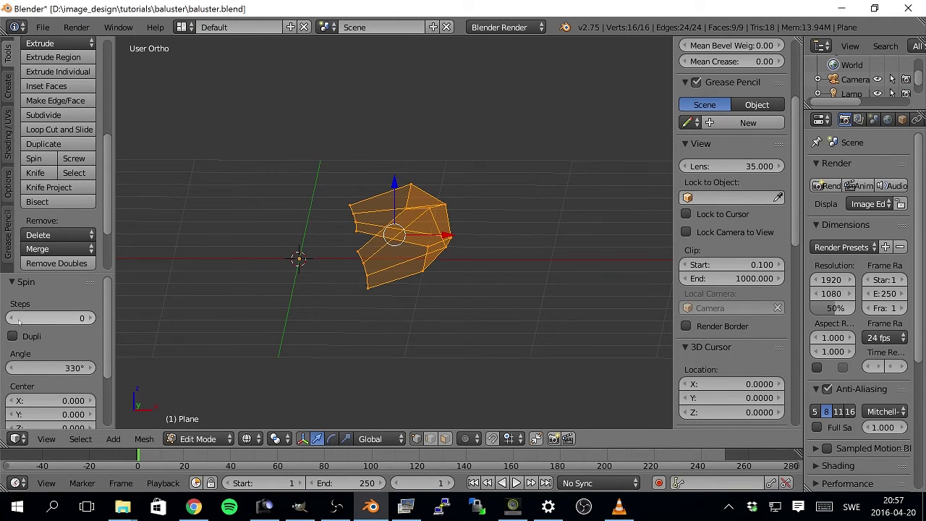
{"action": "key", "text": "Tab"}
{"action": "key", "text": "Tab"}
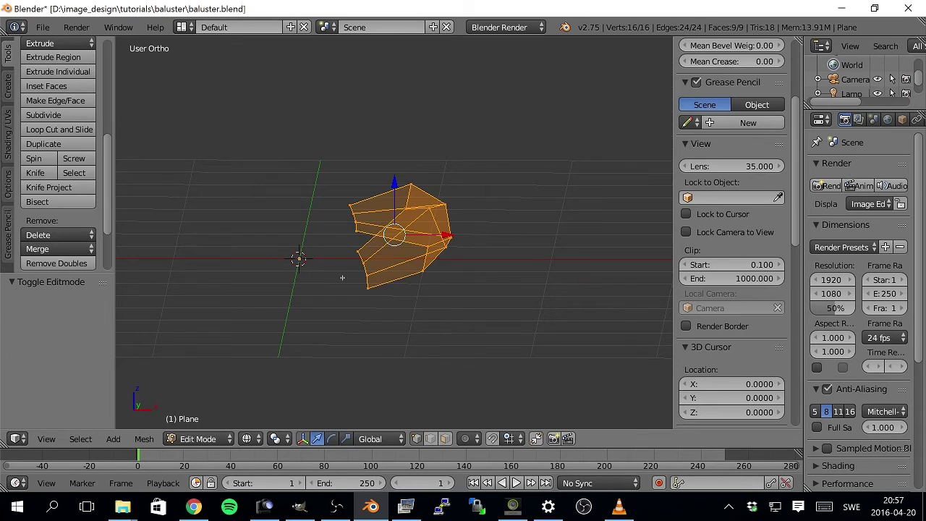
{"action": "middle_click_drag", "start_coordinate": [342, 277], "coordinate": [342, 235]}
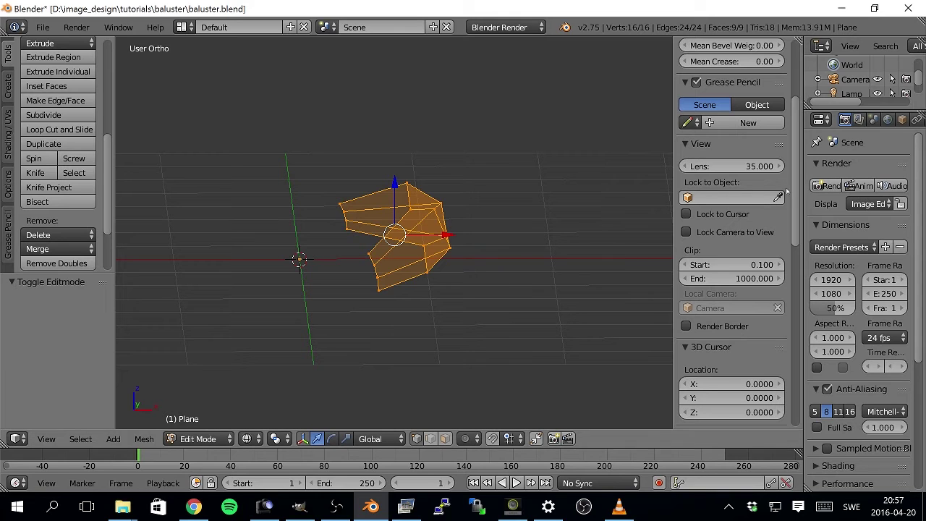
Step: Widen the Properties editor and show the Modifiers tab's Add Modifier list
{"action": "left_click_drag", "start_coordinate": [804, 192], "coordinate": [685, 192]}
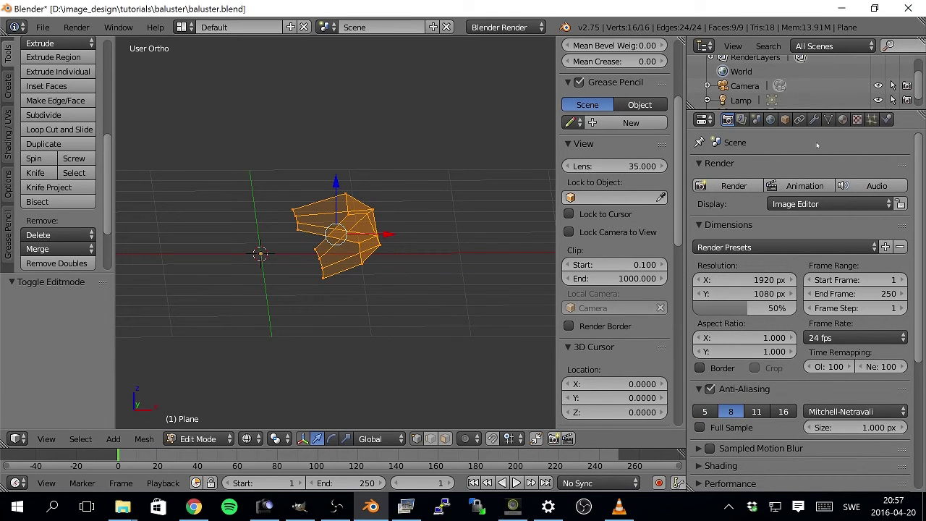
{"action": "left_click", "coordinate": [813, 119]}
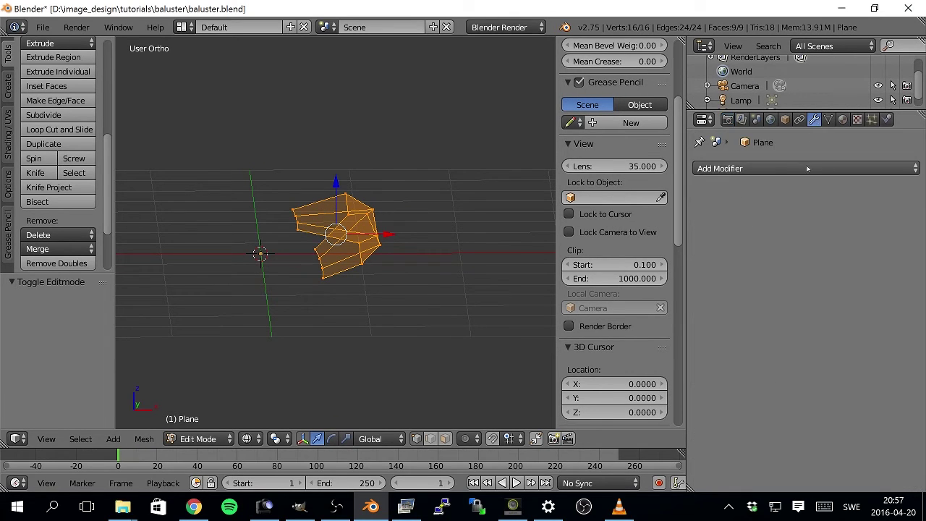
{"action": "left_click", "coordinate": [823, 170]}
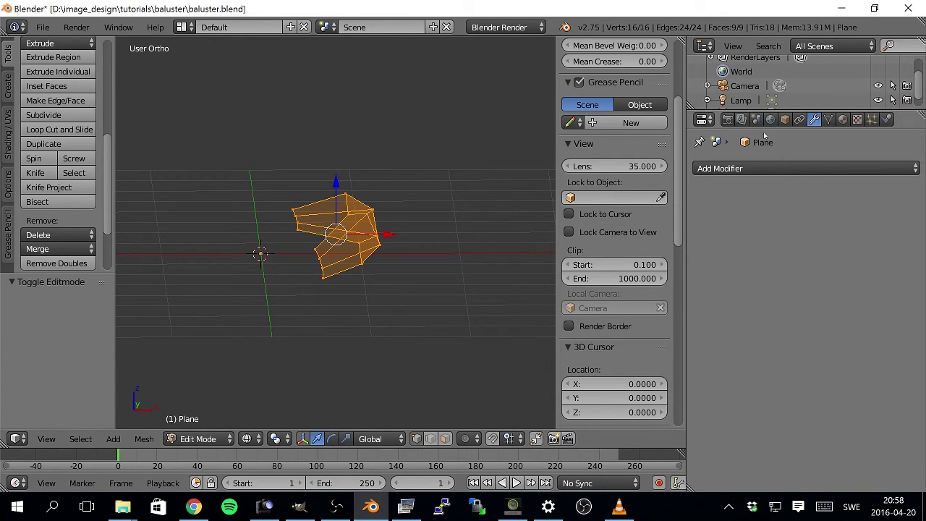
{"action": "left_click", "coordinate": [744, 167]}
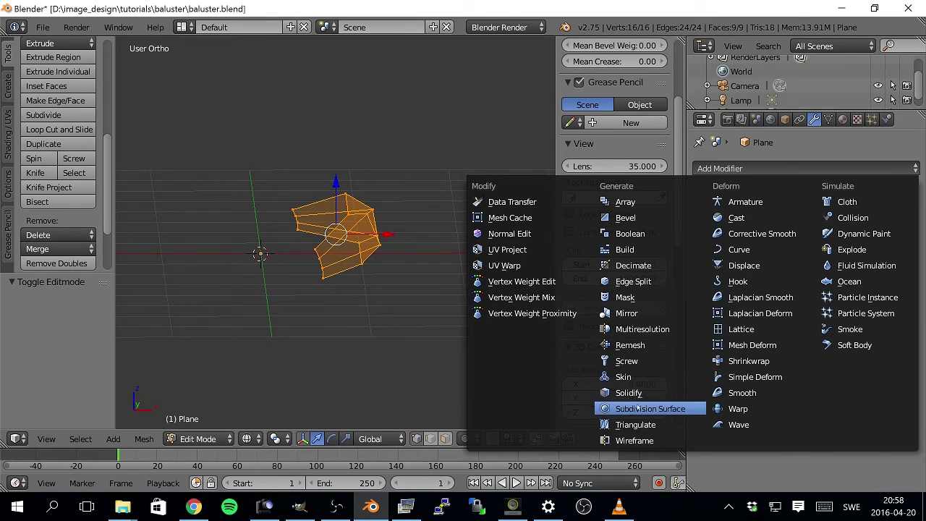
Step: Add an Array modifier to the profile and set its Fixed Count to 2
{"action": "left_click", "coordinate": [614, 202]}
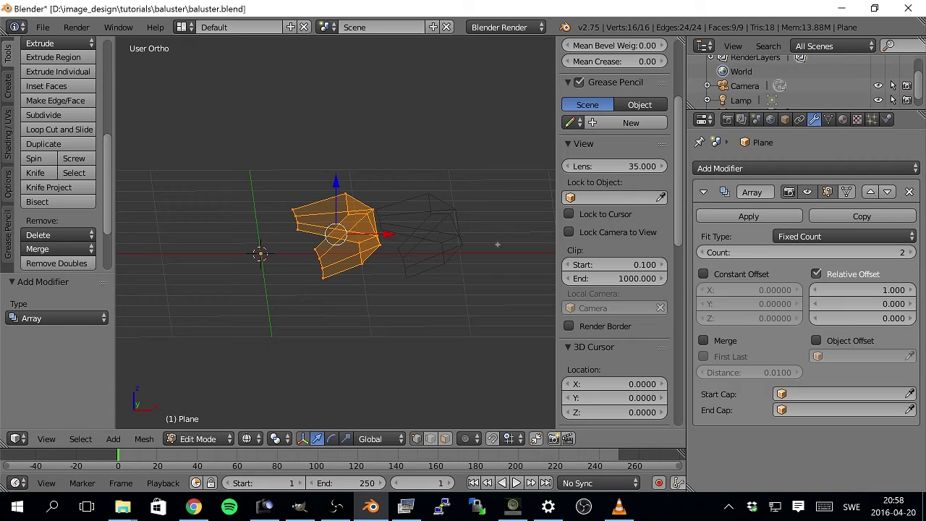
{"action": "left_click", "coordinate": [910, 253]}
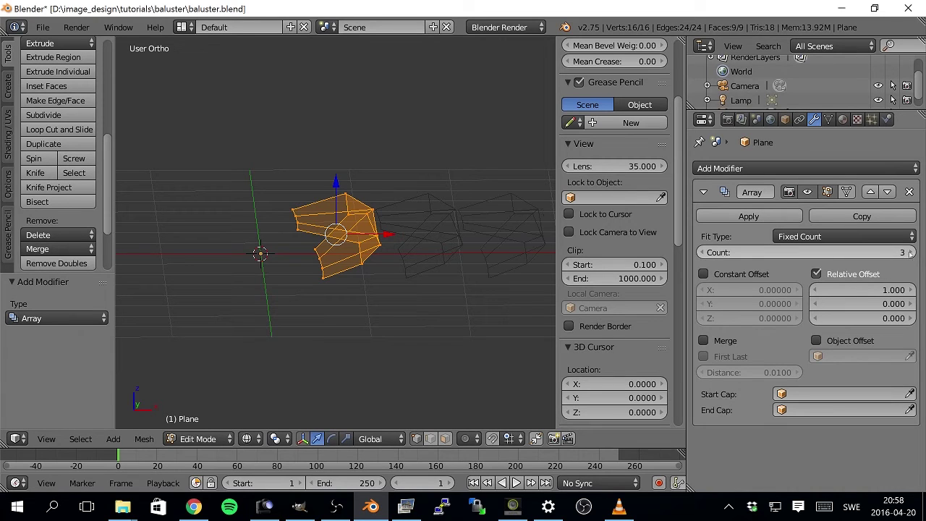
{"action": "left_click", "coordinate": [909, 252]}
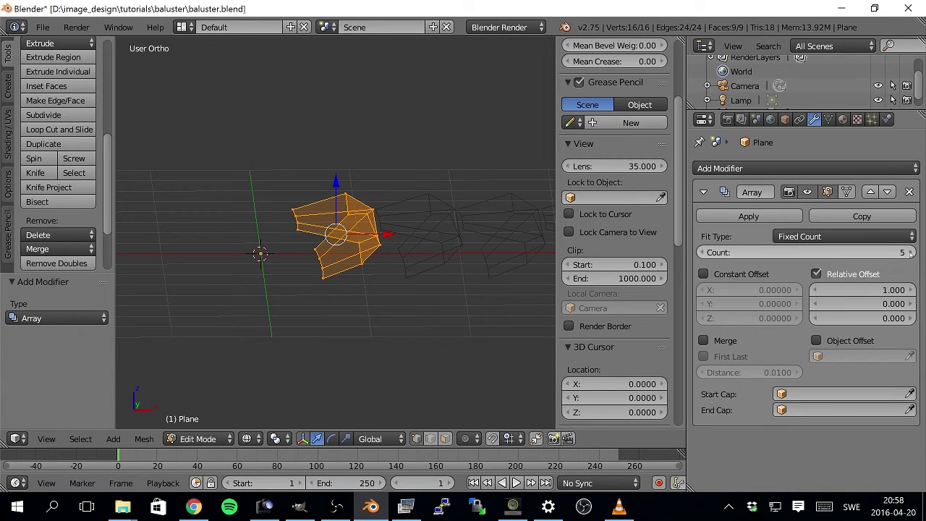
{"action": "left_click", "coordinate": [702, 253]}
{"action": "left_click", "coordinate": [702, 252]}
{"action": "left_click", "coordinate": [702, 252]}
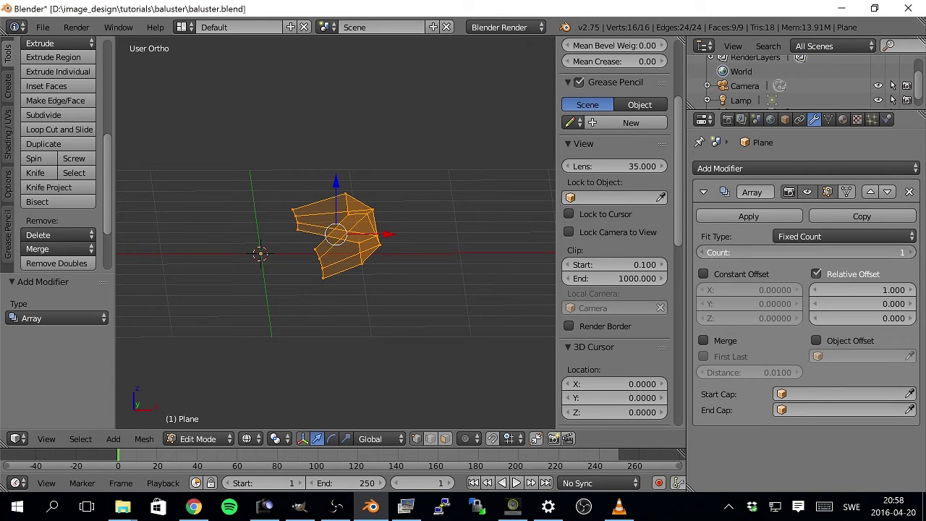
{"action": "left_click", "coordinate": [910, 253]}
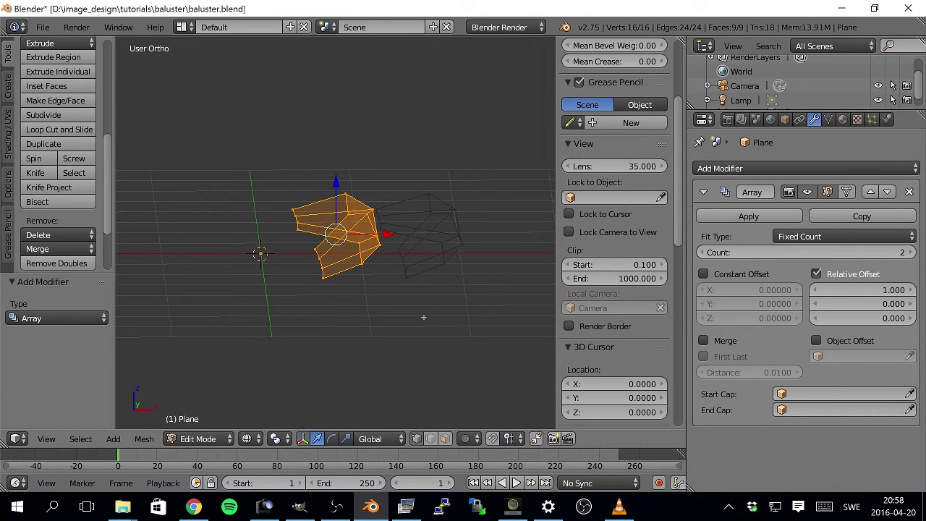
{"action": "mouse_move", "coordinate": [423, 317]}
{"action": "middle_mouse_down"}
{"action": "mouse_move", "coordinate": [424, 307]}
{"action": "mouse_move", "coordinate": [425, 331]}
{"action": "mouse_move", "coordinate": [424, 319]}
{"action": "middle_mouse_up"}
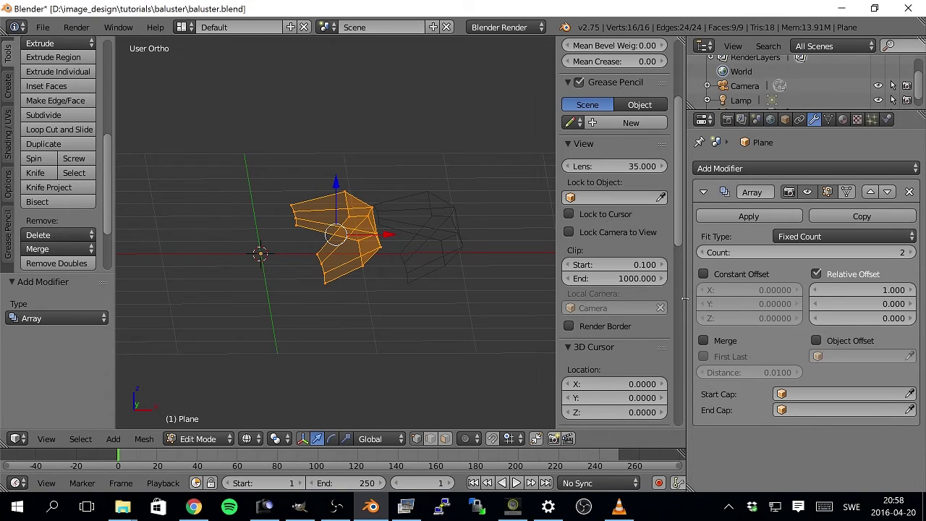
{"action": "left_click_drag", "start_coordinate": [688, 304], "coordinate": [645, 304]}
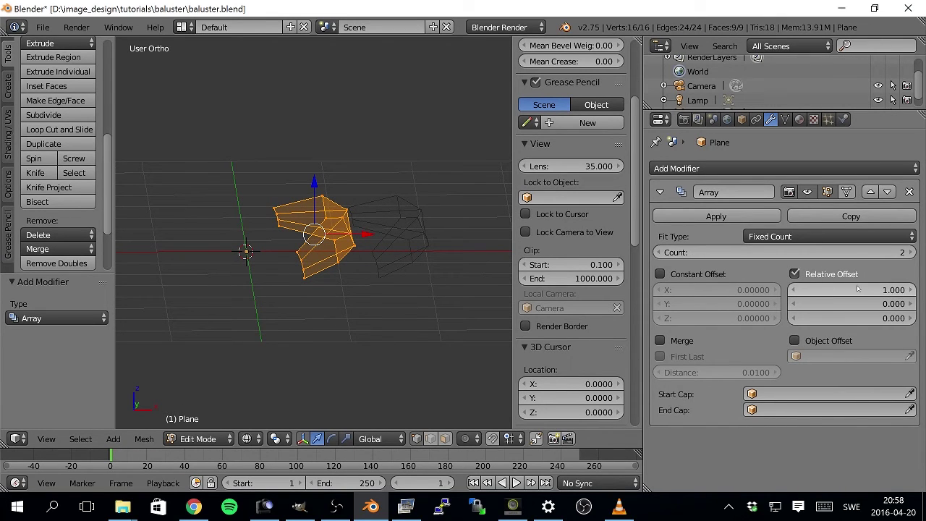
Step: Set the array's relative offset to X 0 and Z 1 so the copy stacks above
{"action": "left_click", "coordinate": [882, 296]}
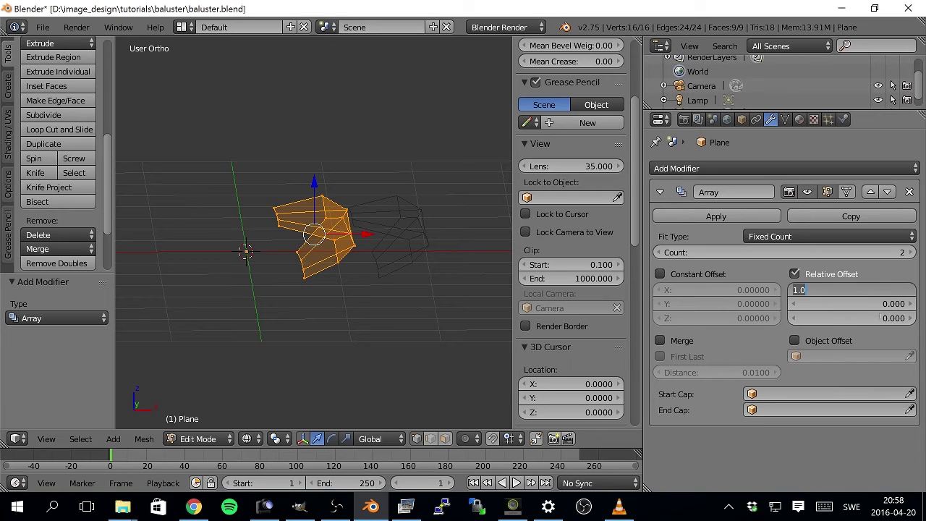
{"action": "key", "text": "Return"}
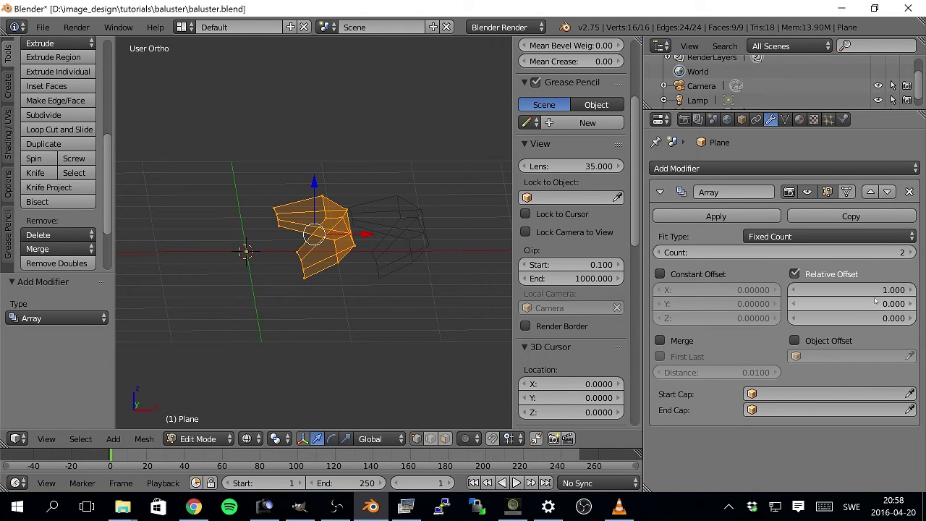
{"action": "left_click", "coordinate": [875, 317]}
{"action": "type", "text": "1"}
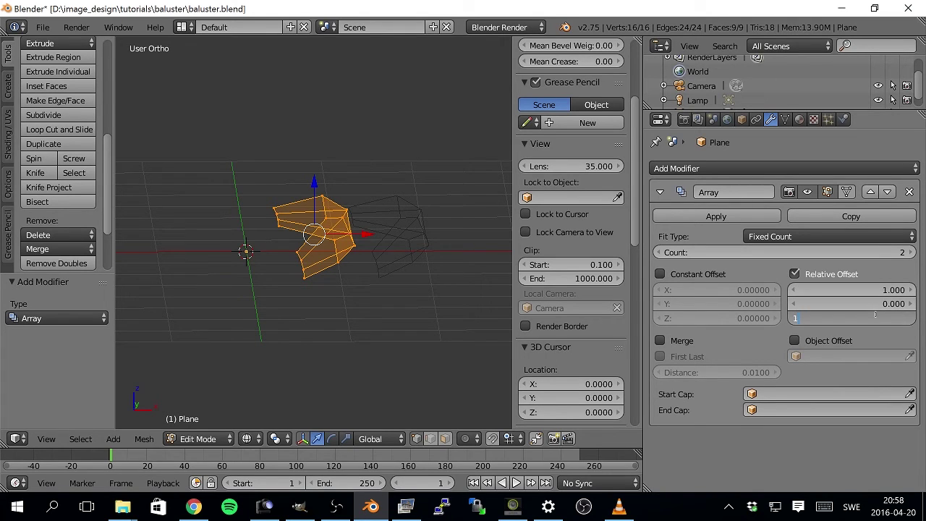
{"action": "key", "text": "Return"}
{"action": "left_click", "coordinate": [879, 290]}
{"action": "type", "text": "0"}
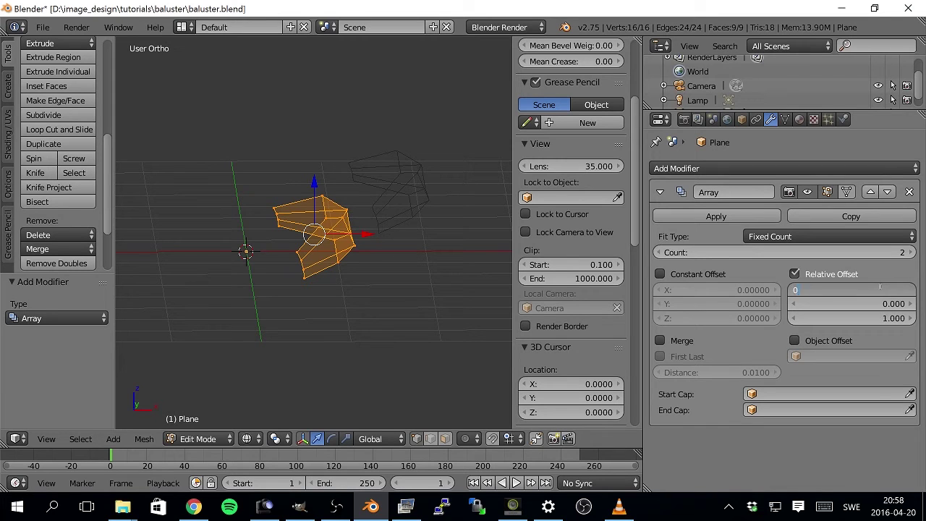
{"action": "key", "text": "Return"}
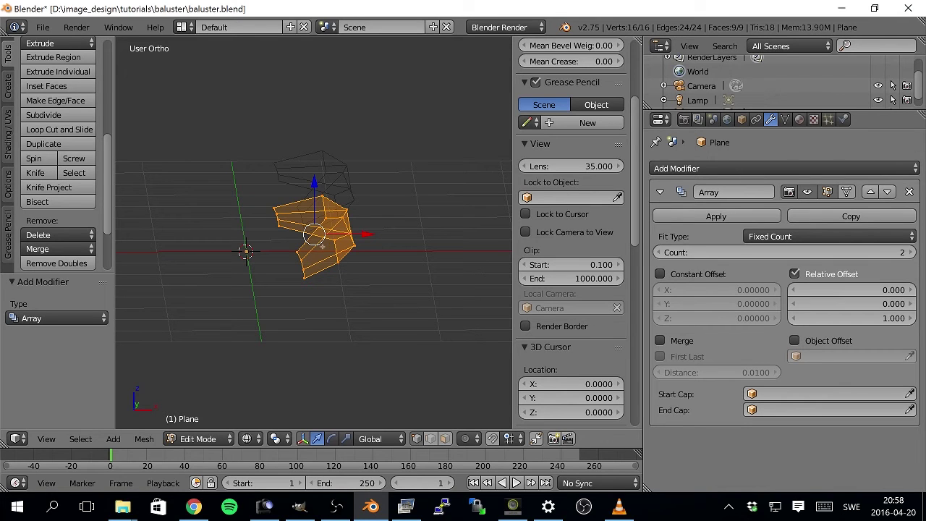
{"action": "middle_click_drag", "start_coordinate": [323, 246], "coordinate": [337, 249]}
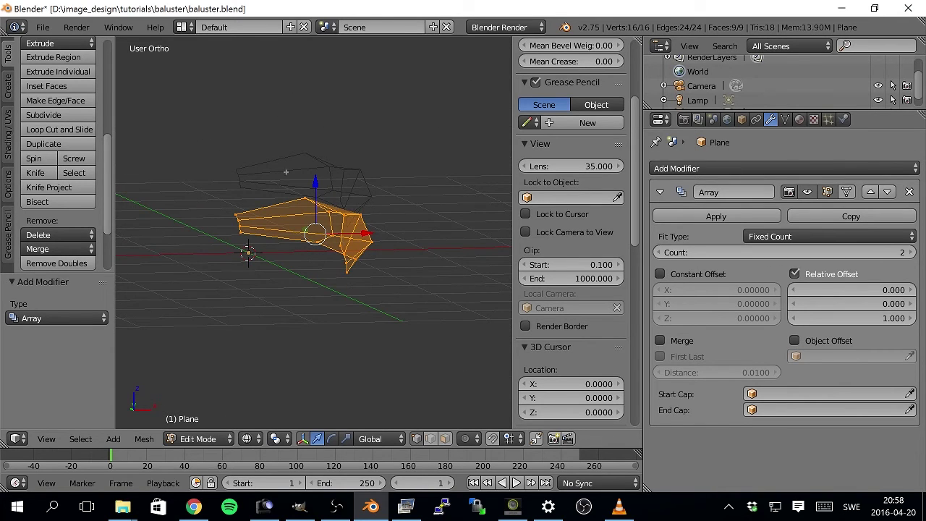
{"action": "middle_click_drag", "start_coordinate": [275, 301], "coordinate": [232, 316]}
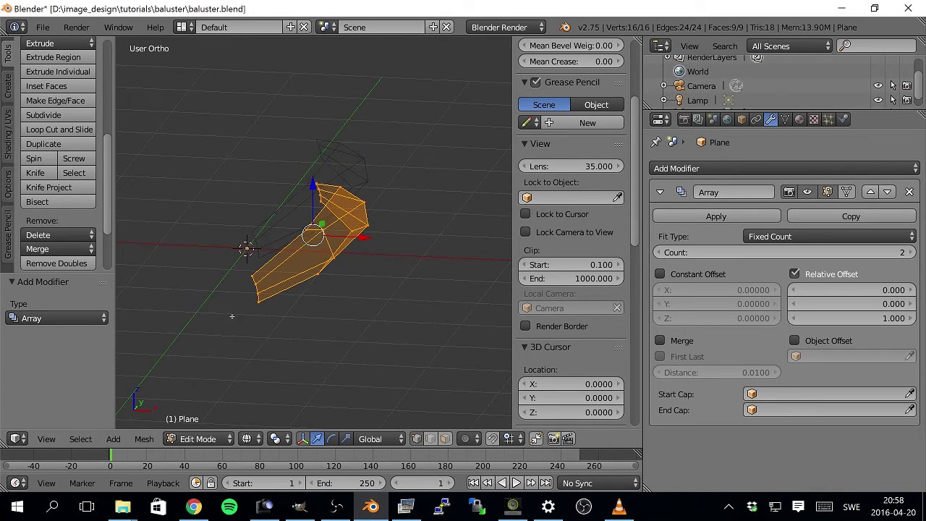
{"action": "middle_click_drag", "start_coordinate": [331, 264], "coordinate": [239, 285]}
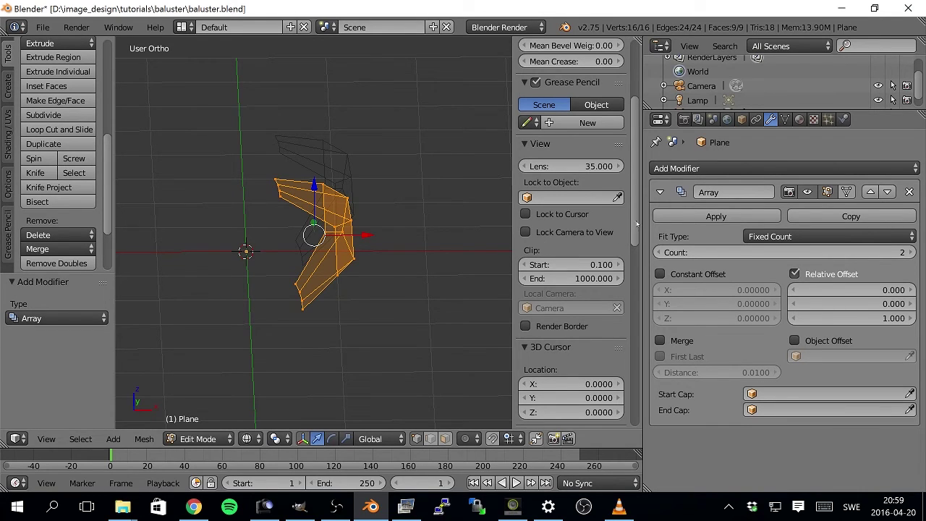
{"action": "mouse_move", "coordinate": [637, 224]}
{"action": "left_mouse_down"}
{"action": "mouse_move", "coordinate": [642, 426]}
{"action": "mouse_move", "coordinate": [638, 250]}
{"action": "left_mouse_up"}
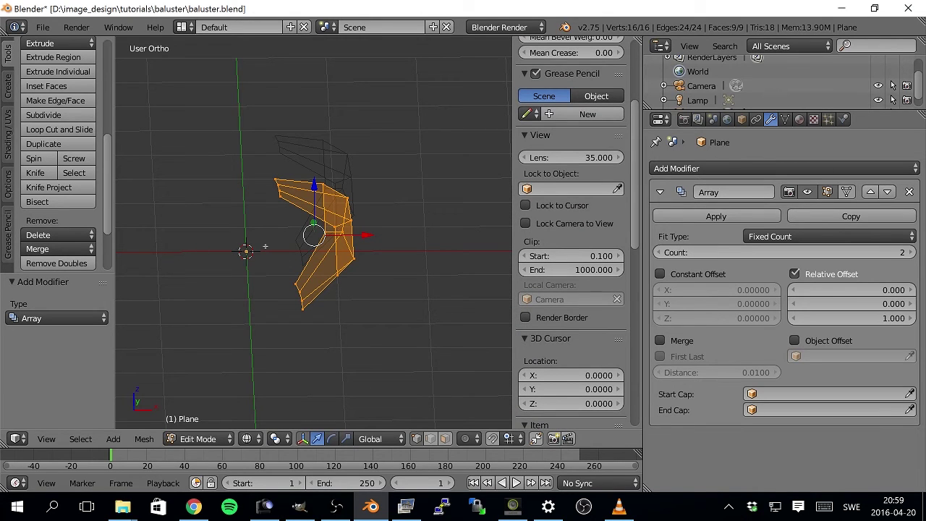
Step: Return the profile from Edit Mode to Object Mode
{"action": "key", "text": "Tab"}
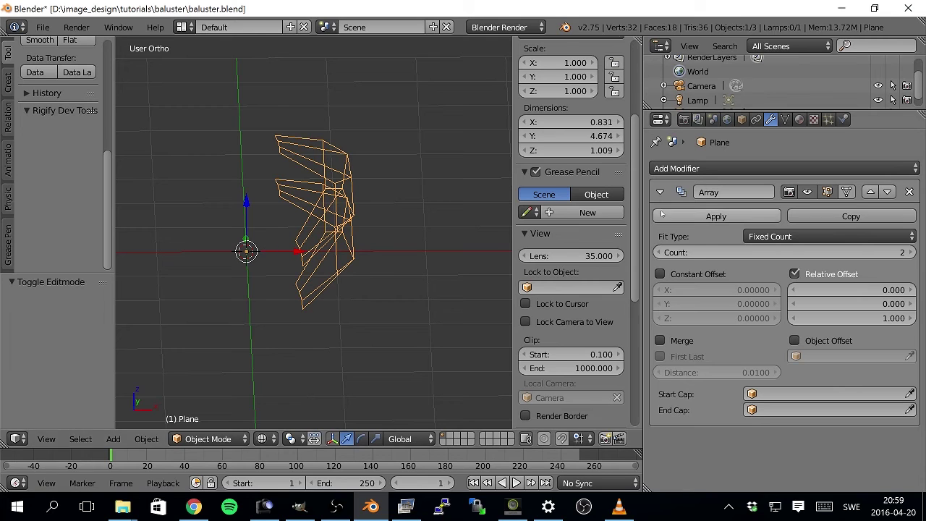
{"action": "left_click_drag", "start_coordinate": [635, 201], "coordinate": [644, 330]}
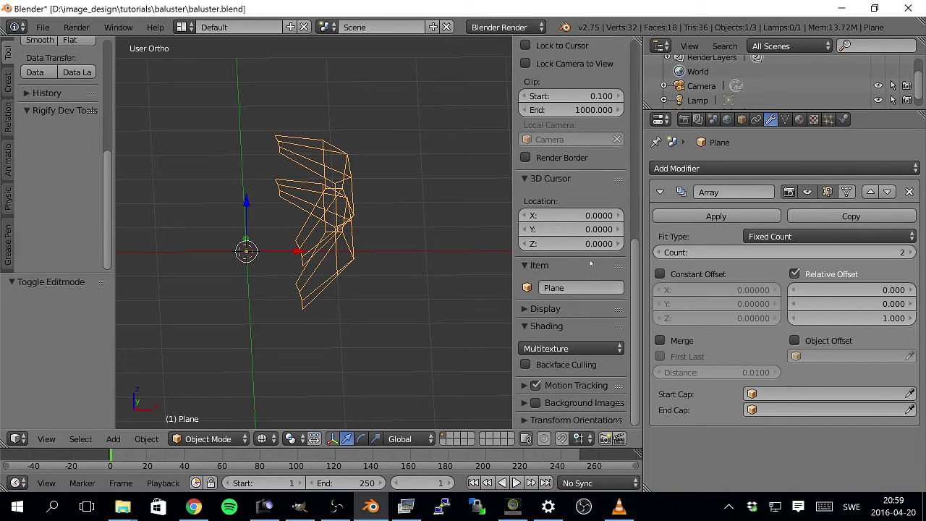
{"action": "middle_click_drag", "start_coordinate": [259, 291], "coordinate": [282, 281]}
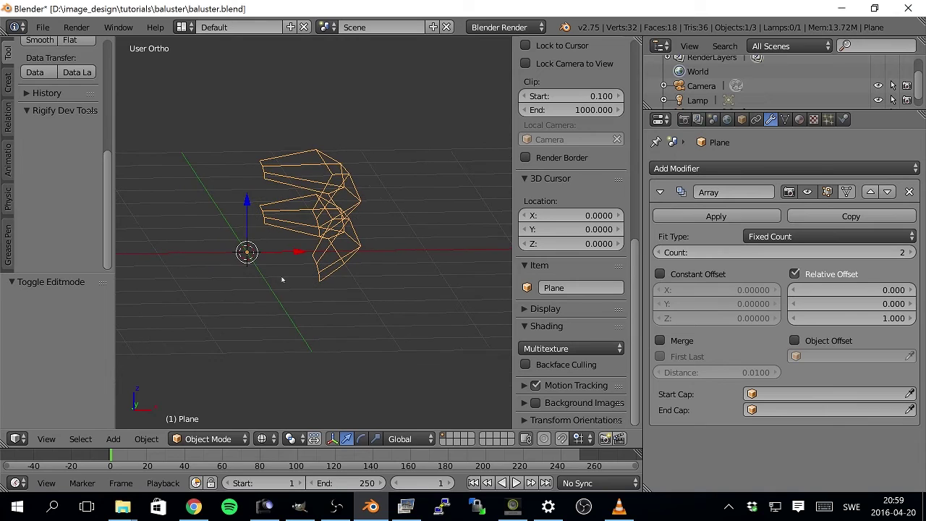
Step: Add a Plain Axes Empty at the origin beside the arrayed profile
{"action": "key", "text": "shift+a"}
{"action": "mouse_move", "coordinate": [279, 281]}
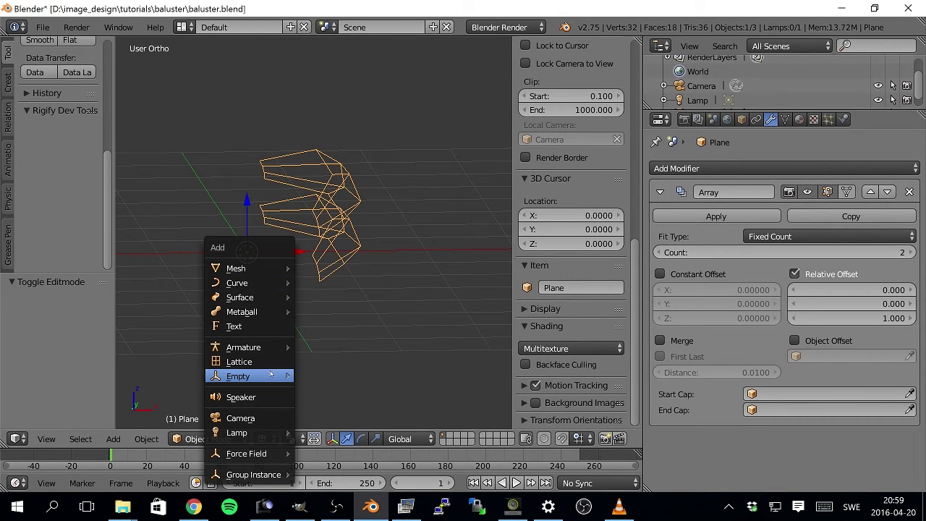
{"action": "mouse_move", "coordinate": [273, 378]}
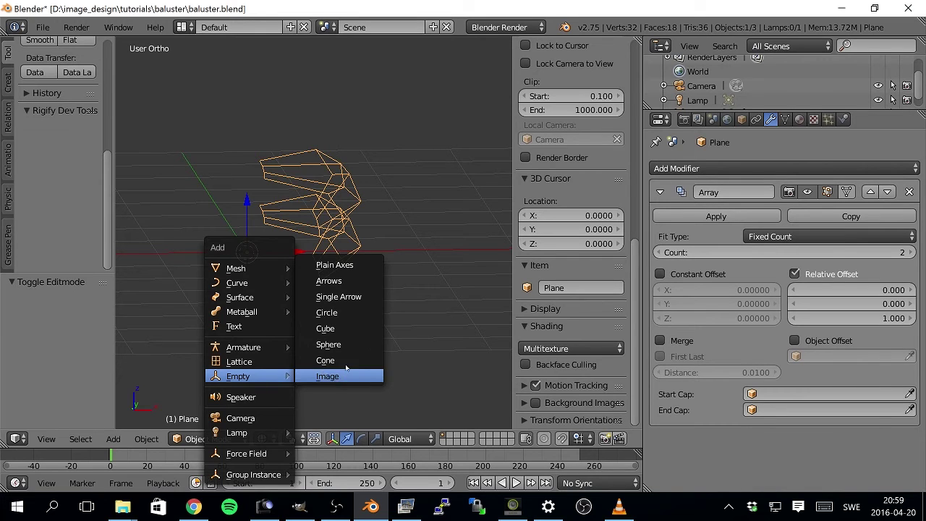
{"action": "left_click", "coordinate": [337, 264]}
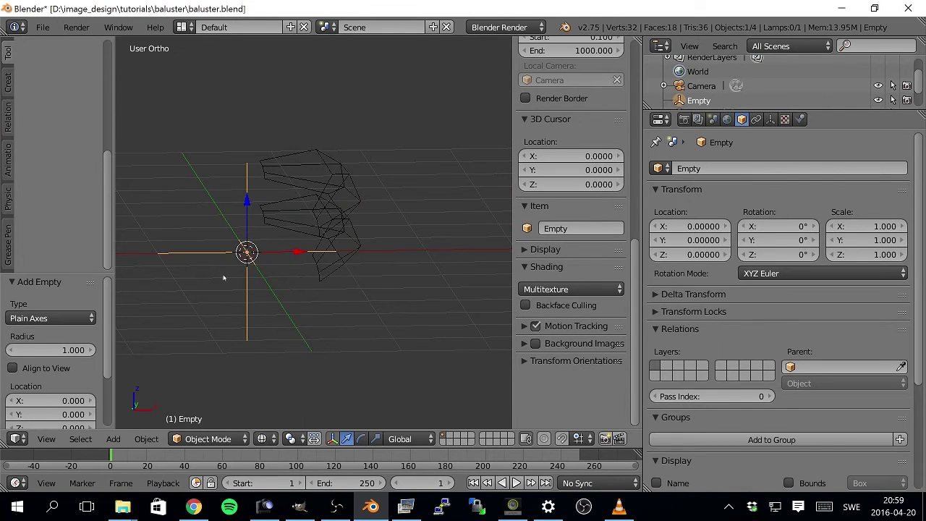
{"action": "middle_click_drag", "start_coordinate": [263, 274], "coordinate": [281, 300]}
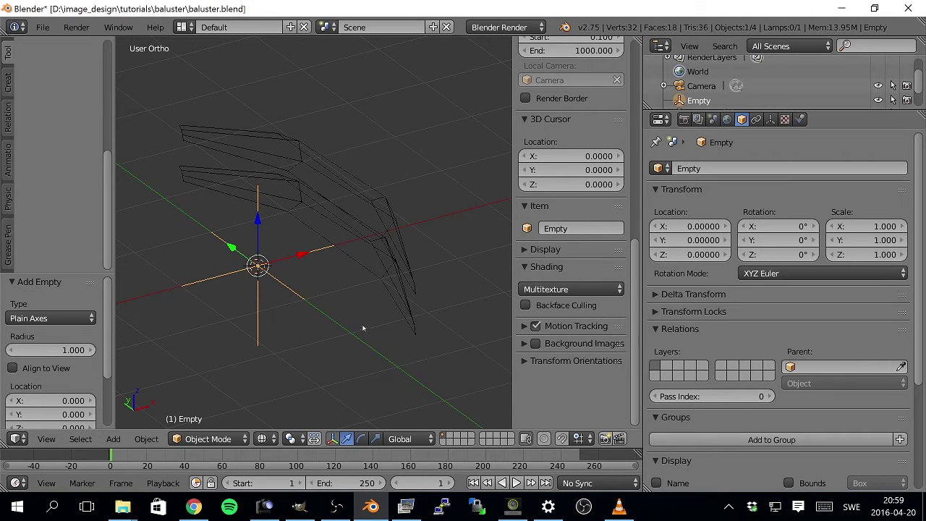
{"action": "middle_click_drag", "start_coordinate": [365, 329], "coordinate": [322, 310]}
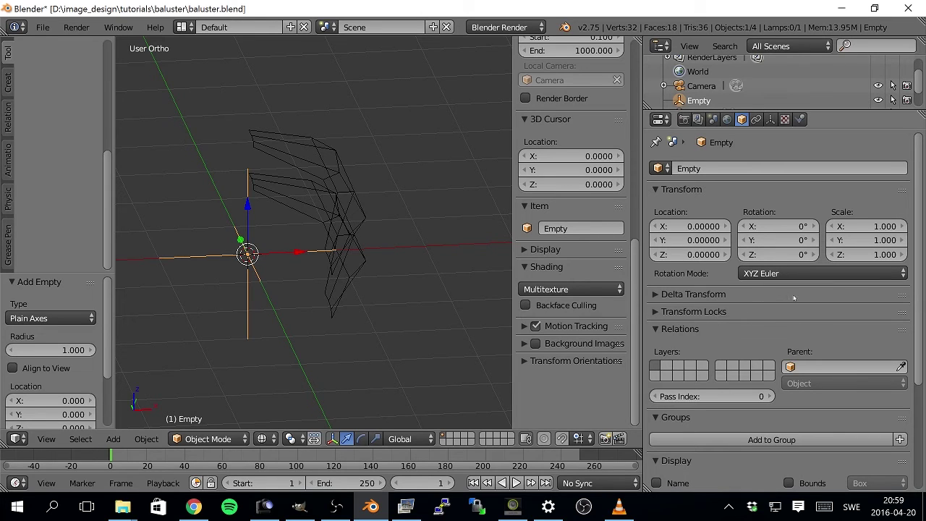
Step: Switch the Plane's Array to Object Offset by the Empty, with Relative Offset off
{"action": "right_click", "coordinate": [333, 206]}
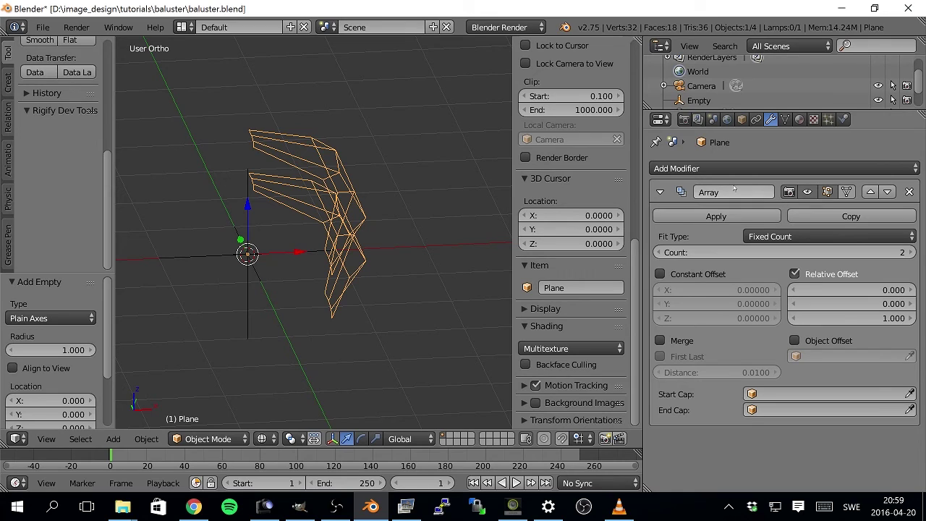
{"action": "left_click", "coordinate": [794, 339]}
{"action": "left_click", "coordinate": [794, 273]}
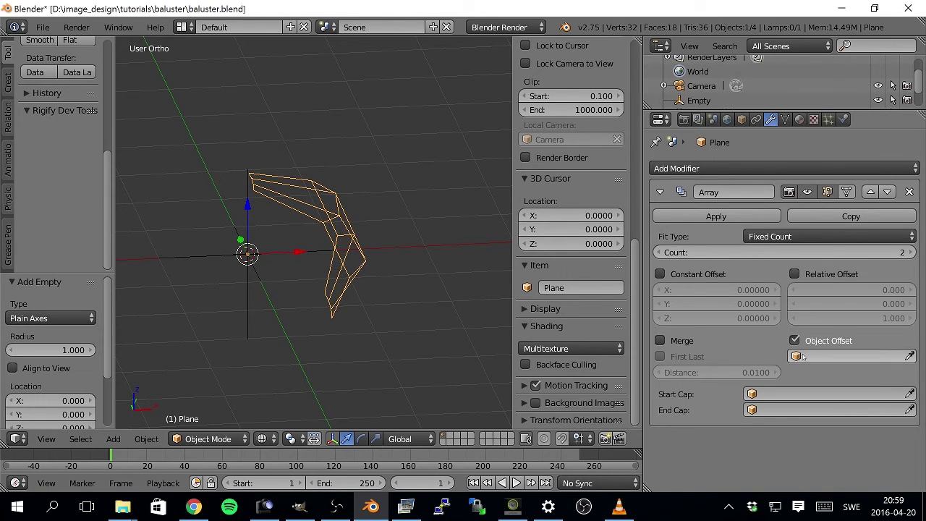
{"action": "left_click", "coordinate": [817, 355]}
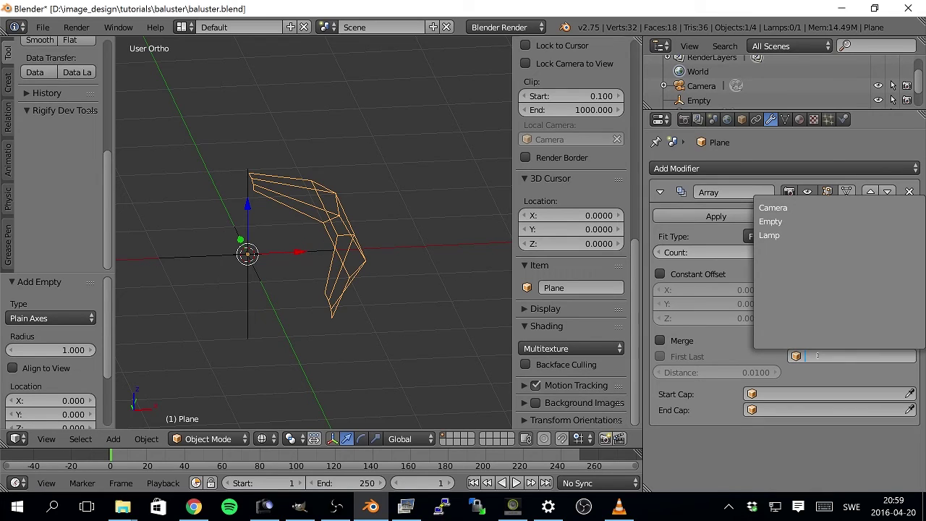
{"action": "left_click", "coordinate": [770, 222]}
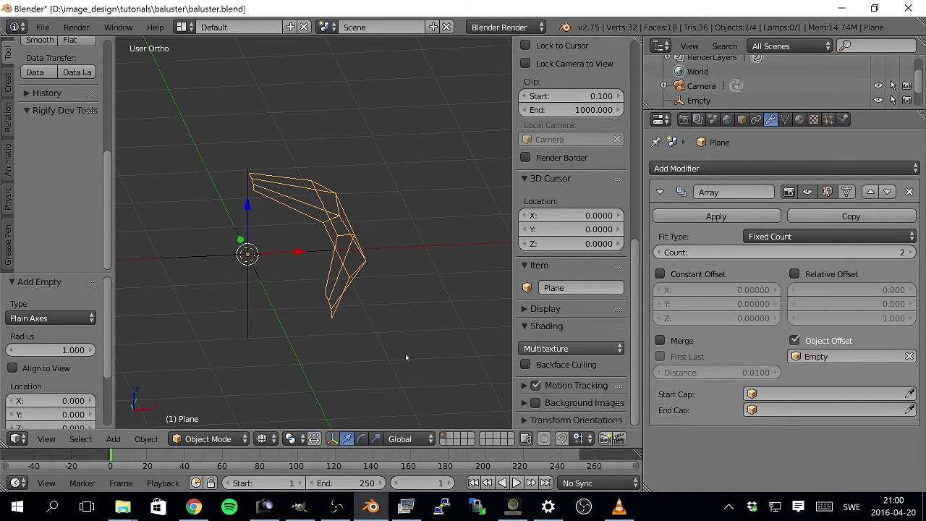
{"action": "right_click", "coordinate": [253, 270]}
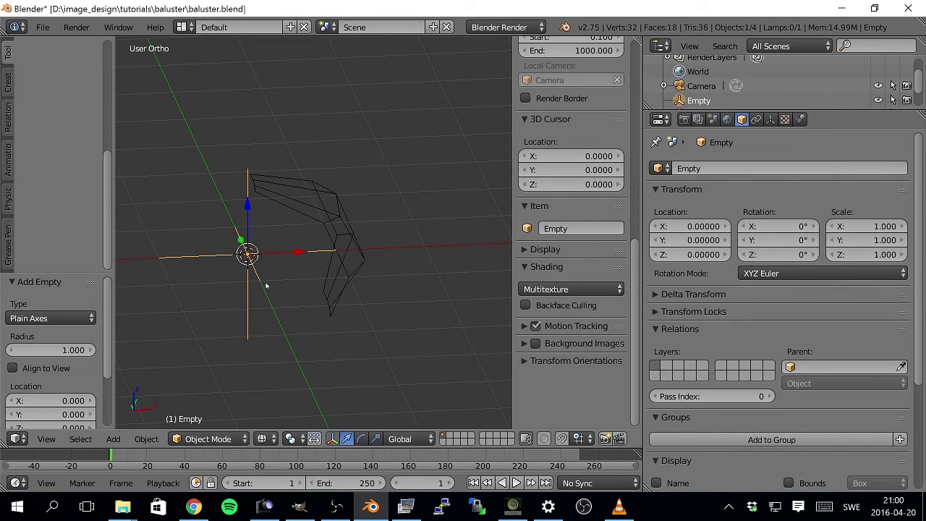
Step: Set the Empty's Y rotation to 12, then drag it down to about -81°
{"action": "middle_click_drag", "start_coordinate": [266, 286], "coordinate": [318, 290]}
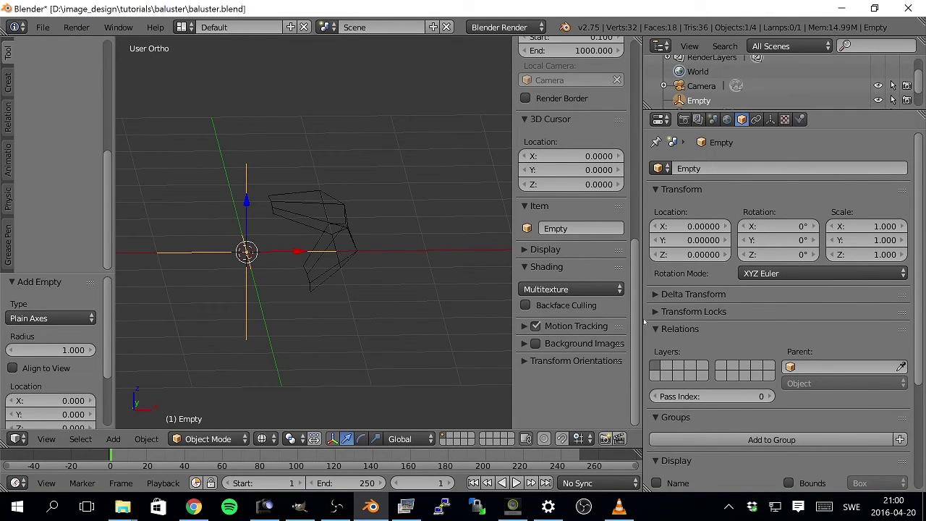
{"action": "left_click_drag", "start_coordinate": [635, 321], "coordinate": [639, 103]}
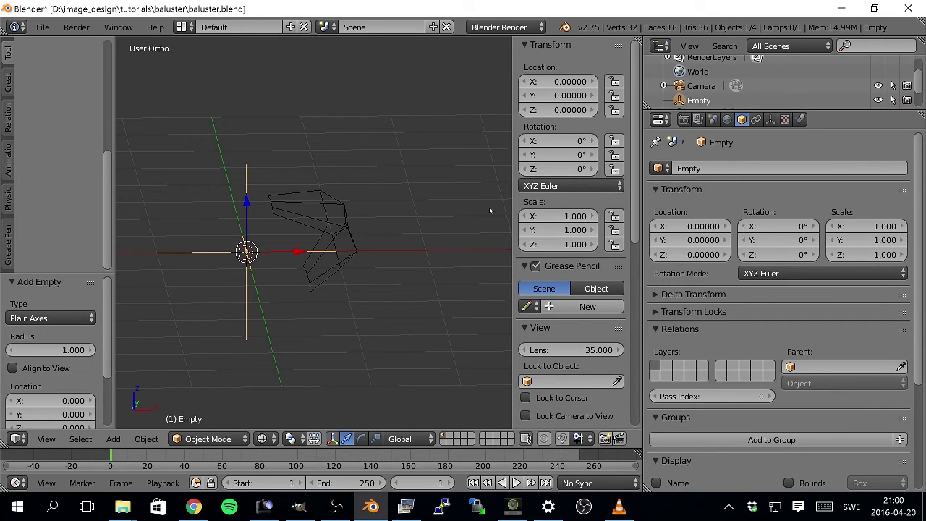
{"action": "left_click", "coordinate": [560, 154]}
{"action": "type", "text": "12"}
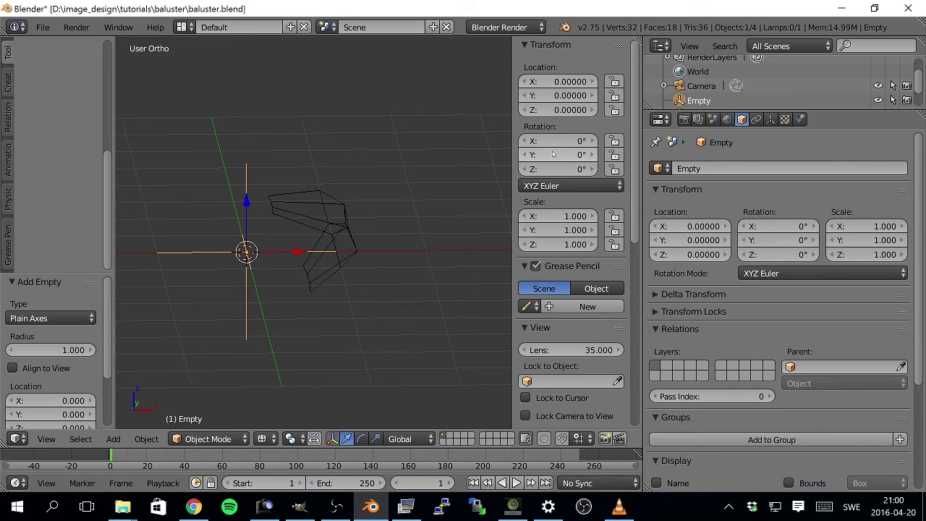
{"action": "key", "text": "Return"}
{"action": "left_click_drag", "start_coordinate": [560, 155], "coordinate": [506, 155]}
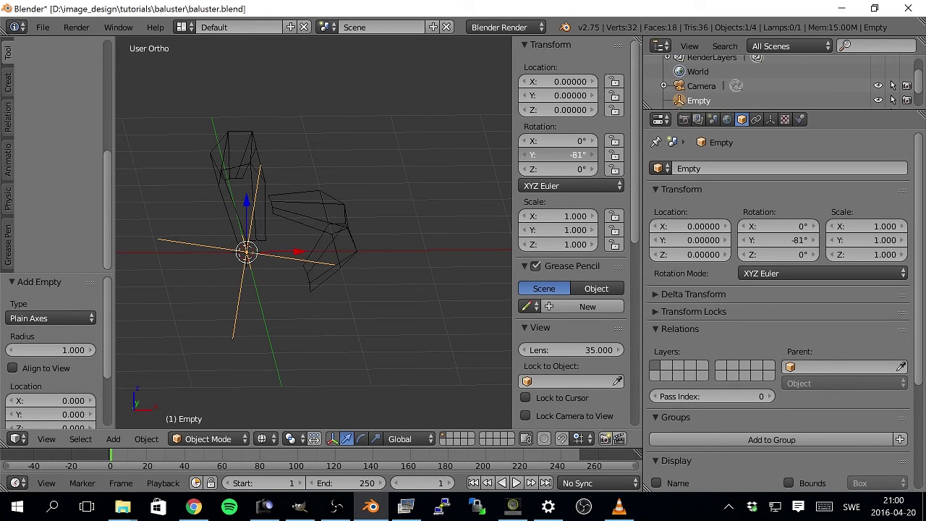
Step: Select the arrayed profile and raise its Array count step by step to 11
{"action": "right_click", "coordinate": [347, 239]}
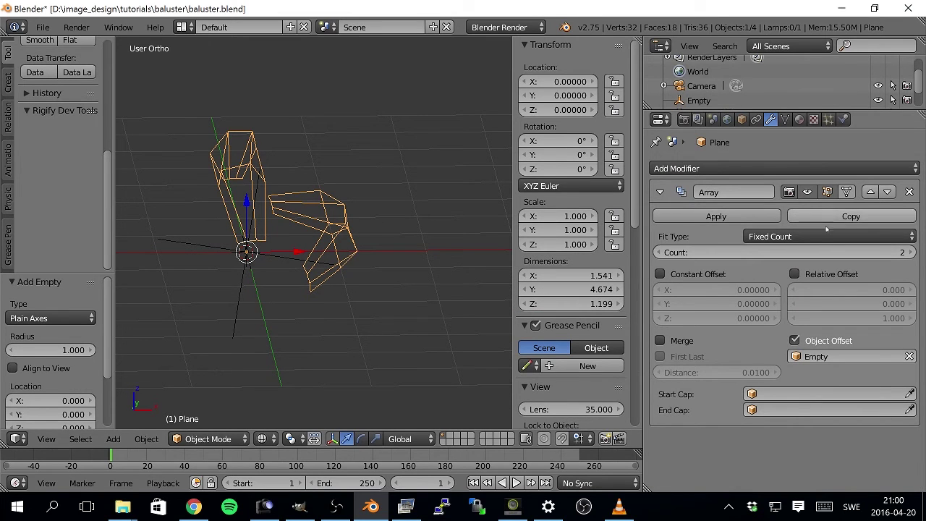
{"action": "left_click", "coordinate": [911, 252]}
{"action": "left_click", "coordinate": [911, 252]}
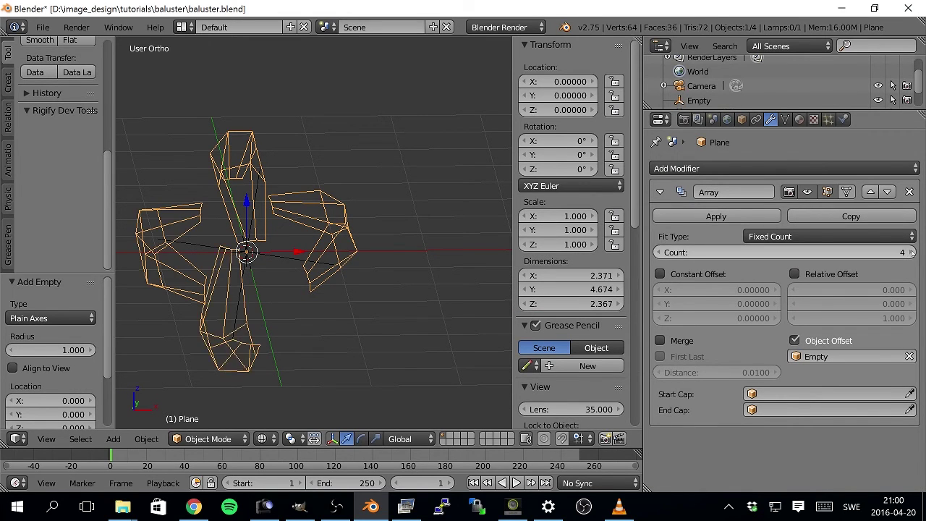
{"action": "left_click", "coordinate": [911, 252]}
{"action": "left_click", "coordinate": [911, 252]}
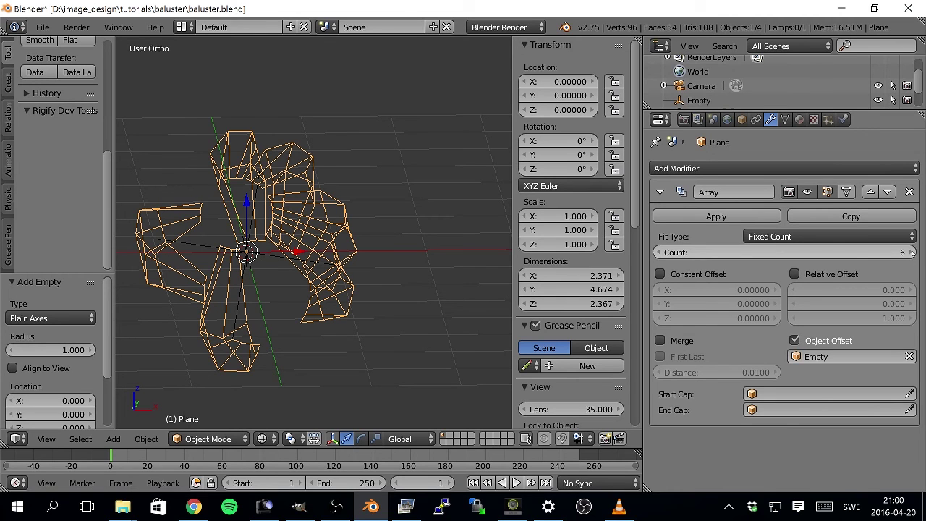
{"action": "left_click", "coordinate": [911, 253]}
{"action": "left_click", "coordinate": [911, 253]}
{"action": "left_click", "coordinate": [911, 252]}
{"action": "left_click", "coordinate": [912, 252]}
{"action": "left_click", "coordinate": [911, 253]}
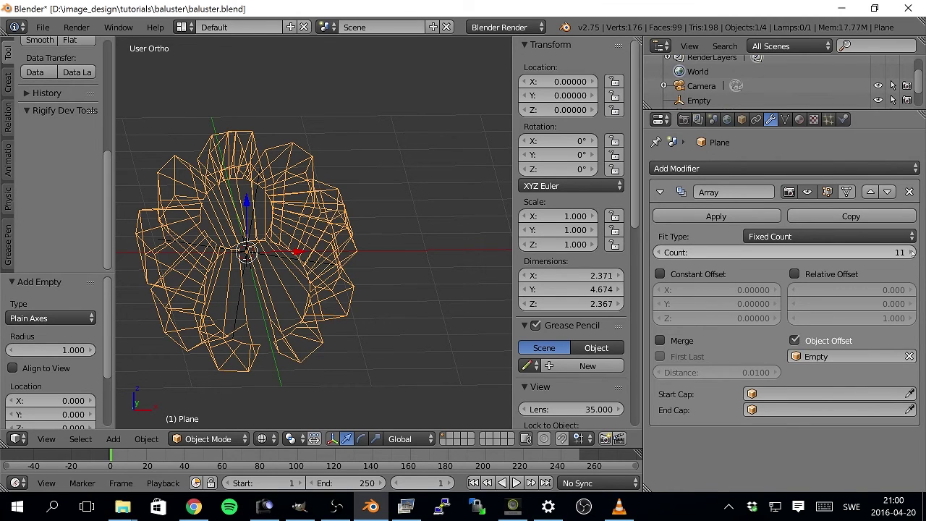
{"action": "left_click", "coordinate": [912, 252]}
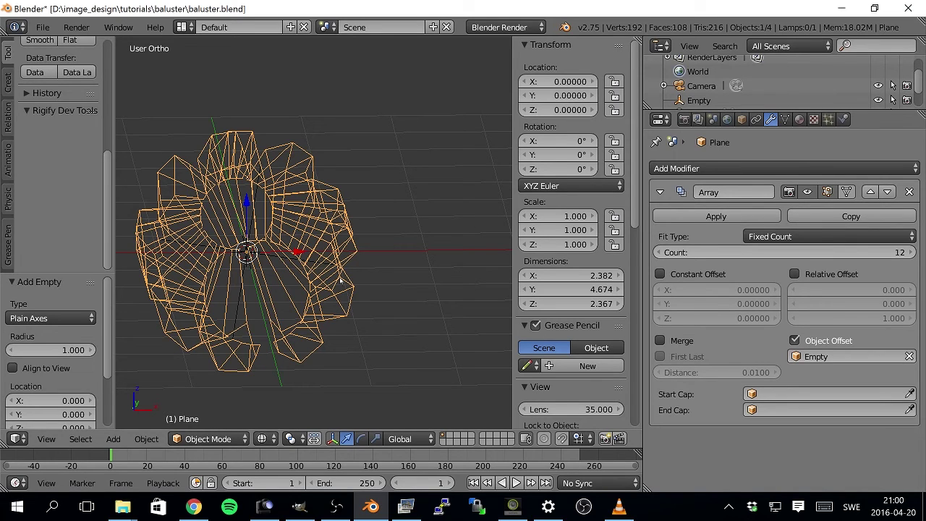
{"action": "scroll", "coordinate": [703, 92], "scroll_direction": "up", "scroll_amount": 1}
{"action": "scroll", "coordinate": [704, 92], "scroll_direction": "down", "scroll_amount": 2}
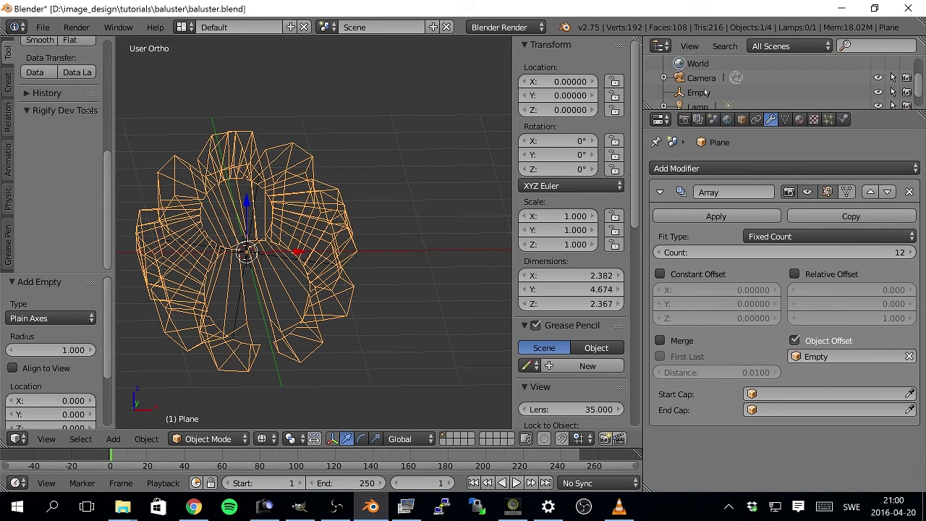
{"action": "scroll", "coordinate": [706, 92], "scroll_direction": "down", "scroll_amount": 1}
Step: Select the Empty in the Outliner and set its Y rotation to 30°
{"action": "left_click", "coordinate": [705, 73]}
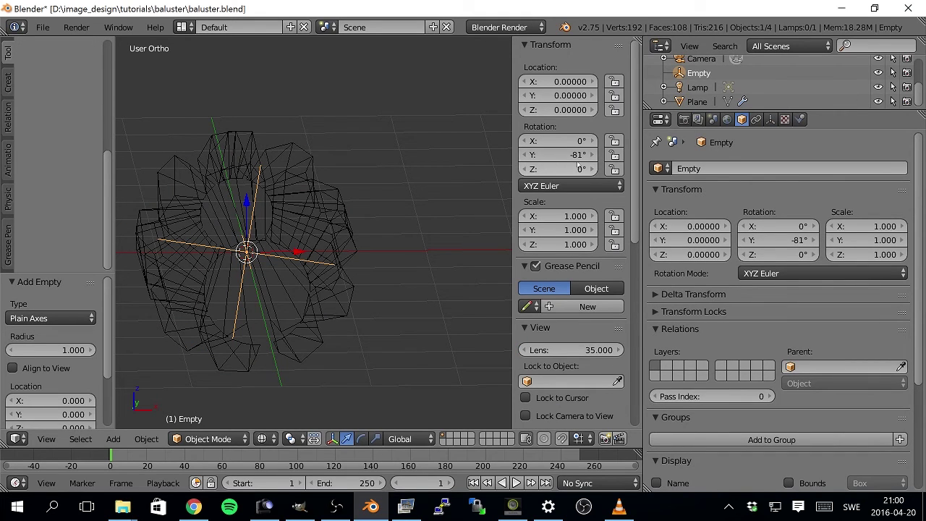
{"action": "left_click", "coordinate": [575, 156]}
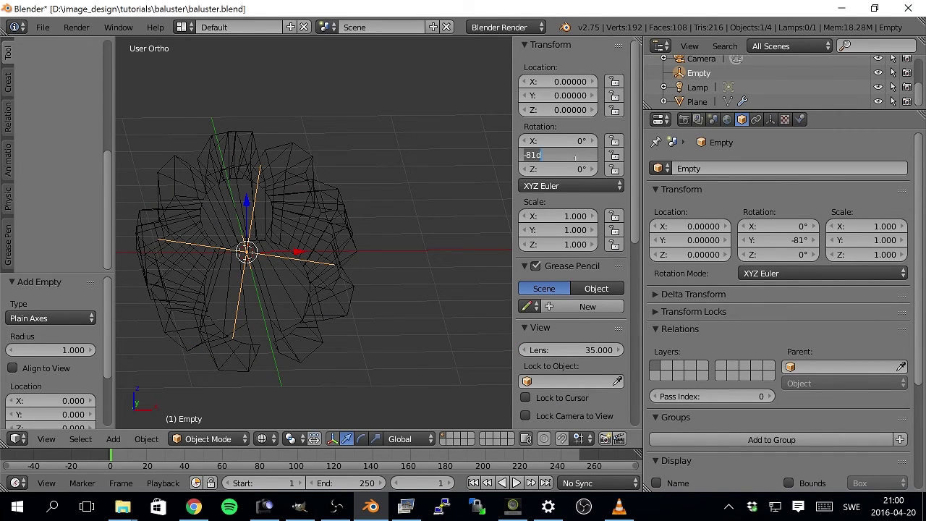
{"action": "type", "text": "30"}
{"action": "key", "text": "Return"}
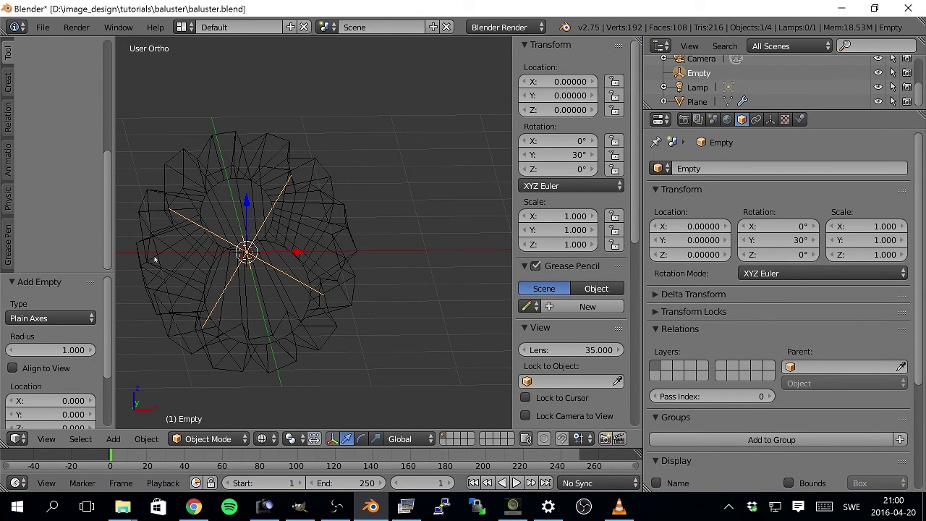
{"action": "middle_click_drag", "start_coordinate": [266, 318], "coordinate": [363, 212]}
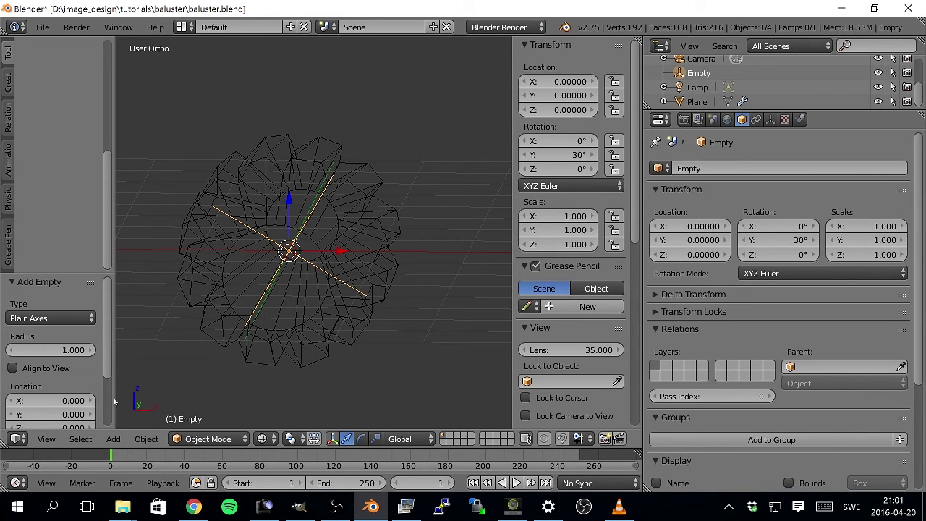
Step: Reselect the Plane so its Array modifier (Fixed Count 12, Object Offset) shows
{"action": "mouse_move", "coordinate": [308, 267]}
{"action": "middle_mouse_down"}
{"action": "mouse_move", "coordinate": [296, 268]}
{"action": "mouse_move", "coordinate": [299, 275]}
{"action": "middle_mouse_up"}
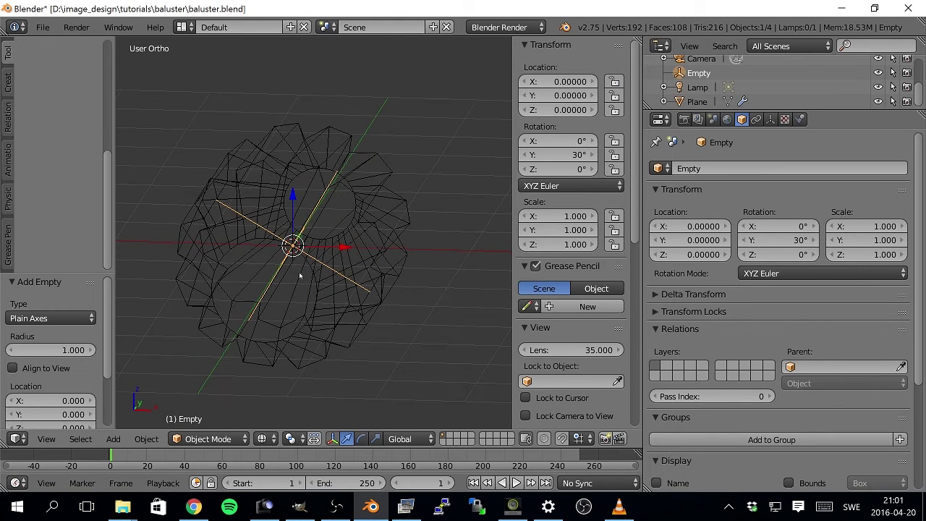
{"action": "right_click", "coordinate": [337, 243]}
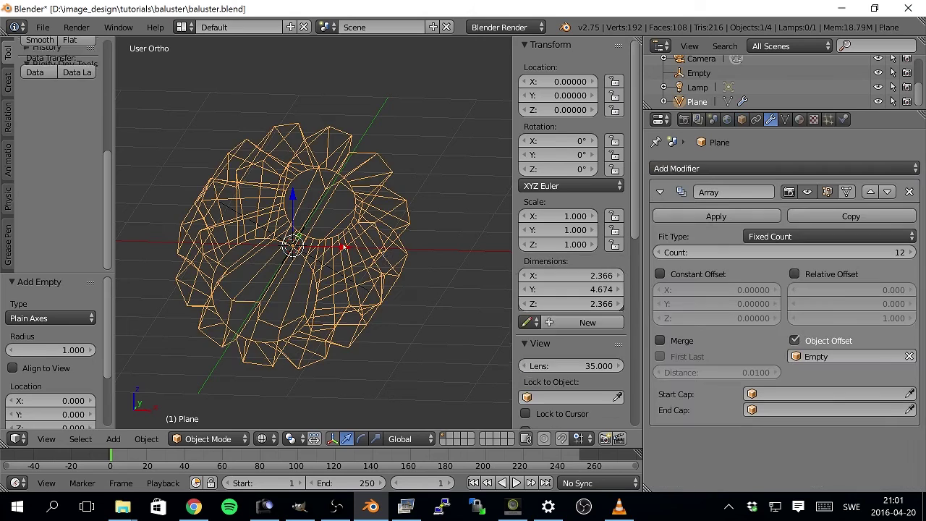
Step: In Edit Mode, move one profile vertex slightly down along Z
{"action": "key", "text": "Tab"}
{"action": "scroll", "coordinate": [390, 266], "scroll_direction": "up", "scroll_amount": 2}
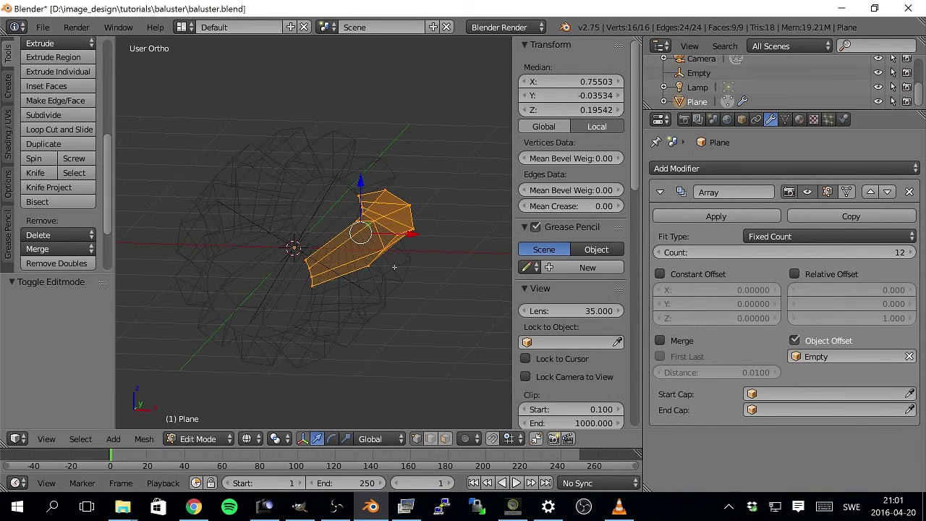
{"action": "middle_click_drag", "start_coordinate": [390, 265], "coordinate": [366, 236]}
{"action": "right_click", "coordinate": [367, 235]}
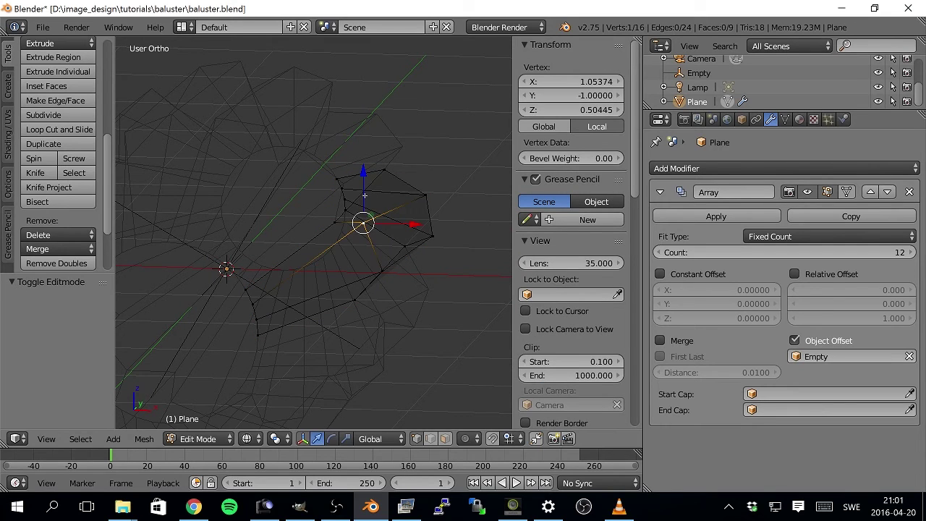
{"action": "key", "text": "g"}
{"action": "key", "text": "z"}
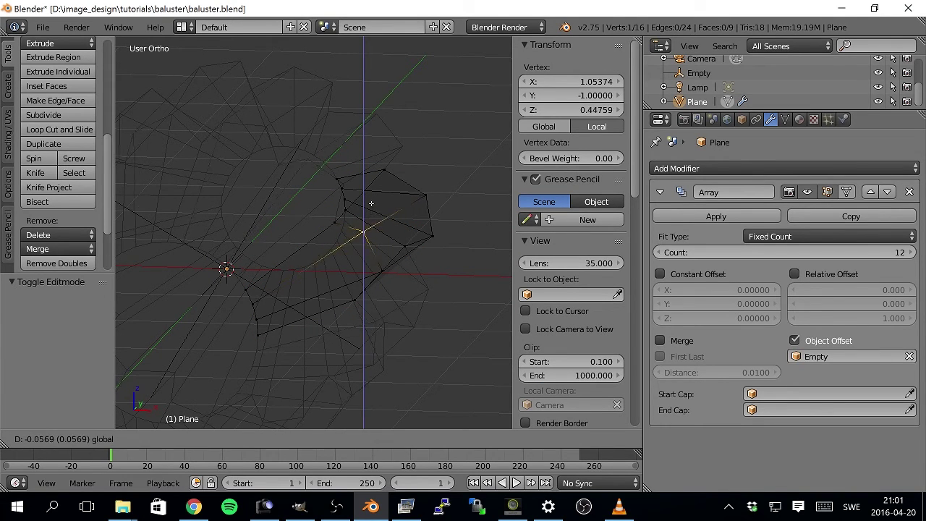
{"action": "left_click", "coordinate": [384, 227]}
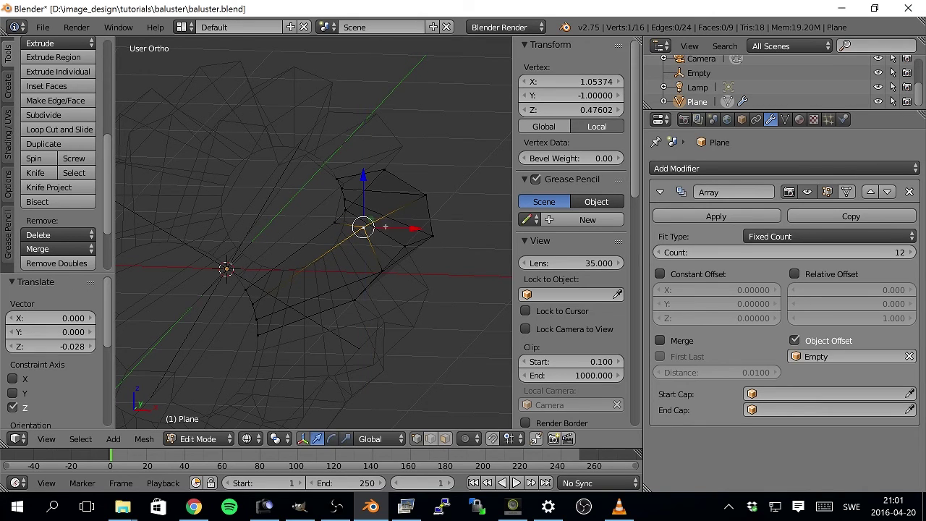
Step: Nudge the same vertex outward along X, then return to Object Mode
{"action": "key", "text": "g"}
{"action": "key", "text": "x"}
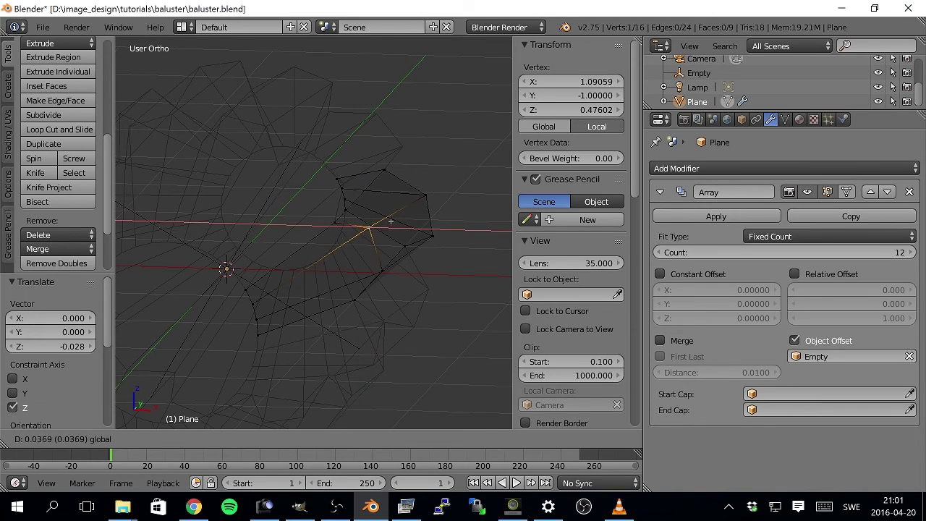
{"action": "left_click", "coordinate": [380, 232]}
{"action": "middle_click_drag", "start_coordinate": [357, 267], "coordinate": [402, 253]}
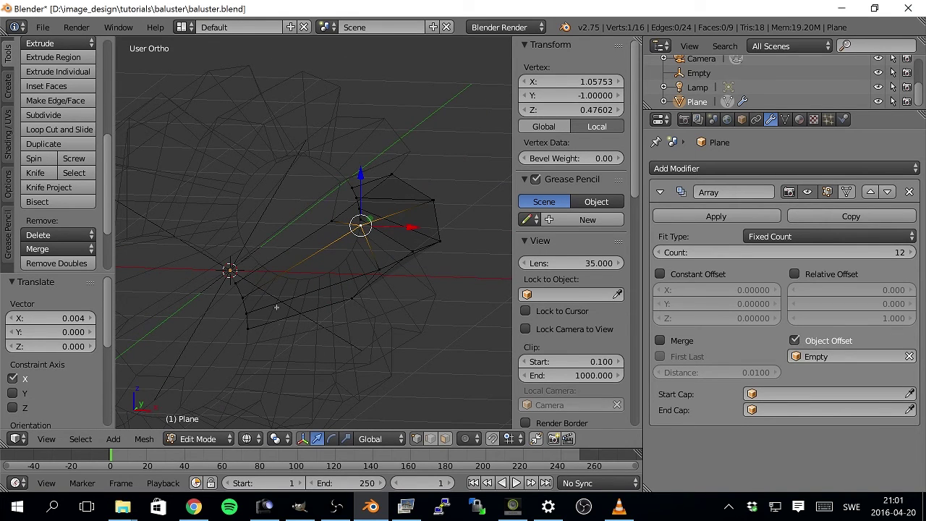
{"action": "middle_click_drag", "start_coordinate": [356, 286], "coordinate": [289, 296]}
{"action": "key", "text": "Tab"}
{"action": "middle_click_drag", "start_coordinate": [362, 274], "coordinate": [334, 295]}
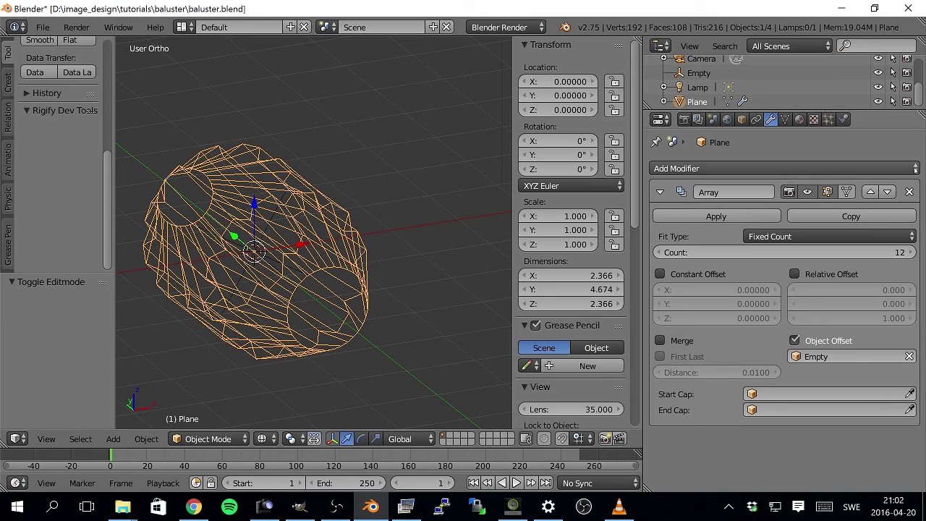
Step: Add a Subdivision Surface modifier after the Array and reopen the profile in Edit Mode
{"action": "left_click", "coordinate": [760, 170]}
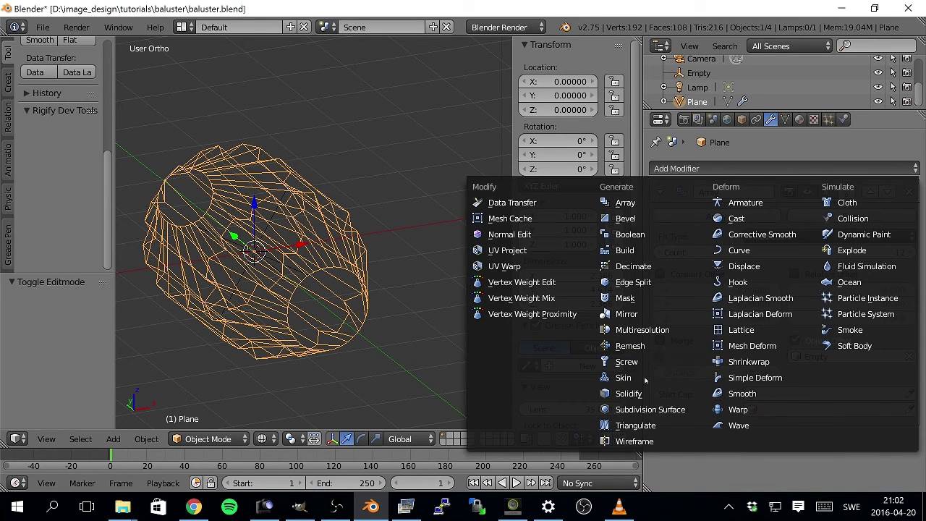
{"action": "left_click", "coordinate": [650, 410]}
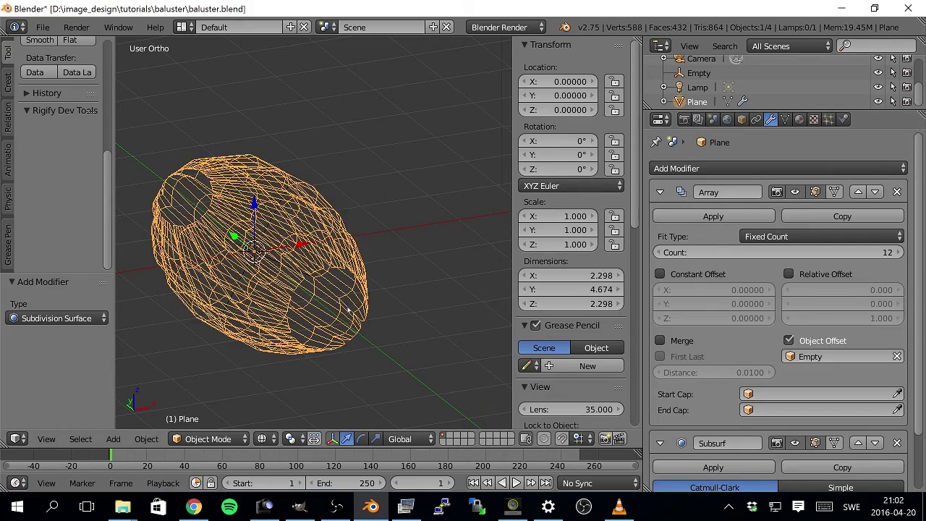
{"action": "middle_click_drag", "start_coordinate": [329, 289], "coordinate": [237, 260]}
{"action": "key", "text": "Tab"}
{"action": "key", "text": "Tab"}
{"action": "key", "text": "Tab"}
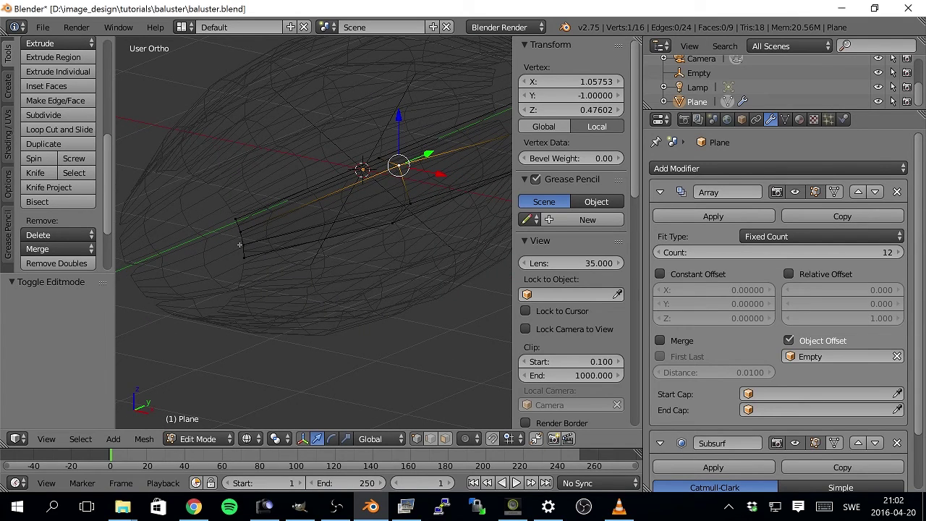
Step: Select the profile's lower edge loop and give it a Mean Crease of 1.00
{"action": "left_click", "coordinate": [241, 243], "text": "alt"}
{"action": "right_click", "coordinate": [241, 244], "text": "ctrl"}
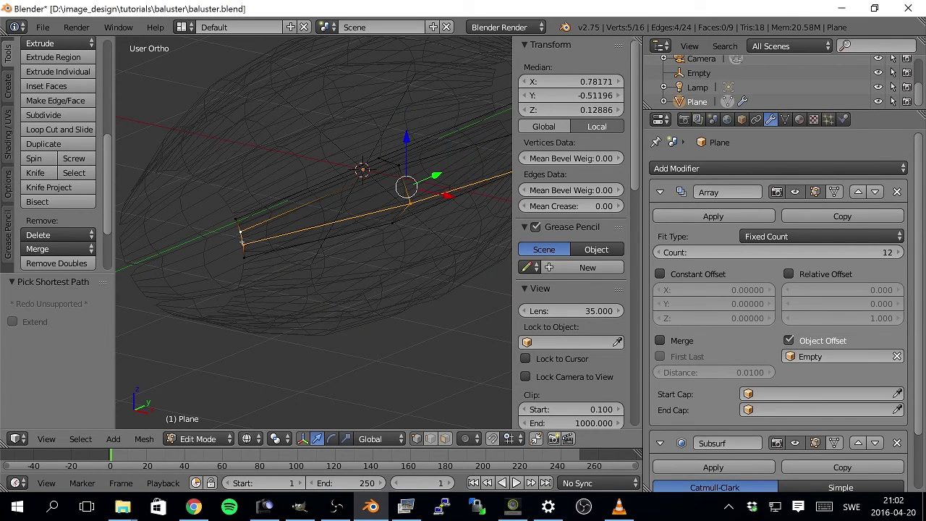
{"action": "key", "text": "ctrl+z"}
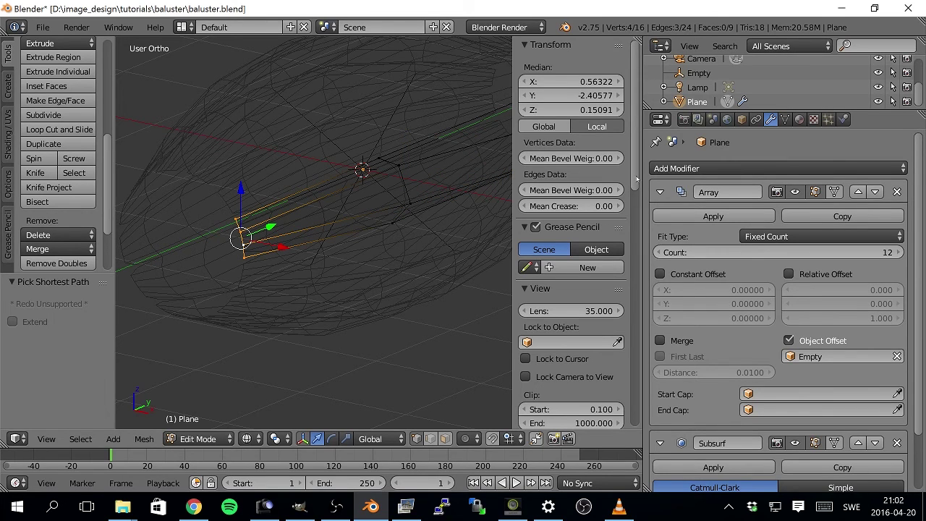
{"action": "left_click_drag", "start_coordinate": [571, 206], "coordinate": [572, 206]}
Step: Move the Subsurf modifier above the Array and return to Object Mode
{"action": "middle_click_drag", "start_coordinate": [308, 235], "coordinate": [340, 260]}
{"action": "scroll", "coordinate": [815, 281], "scroll_direction": "down", "scroll_amount": 2}
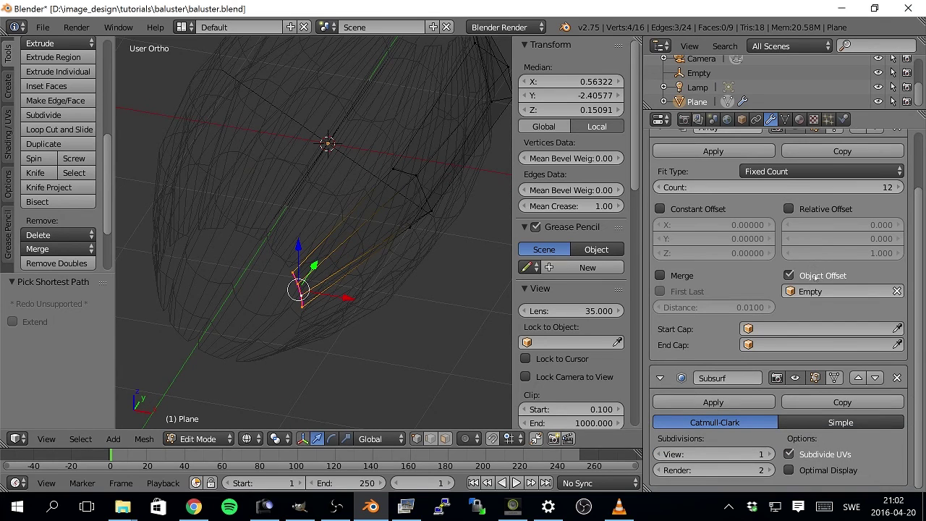
{"action": "left_click", "coordinate": [859, 378]}
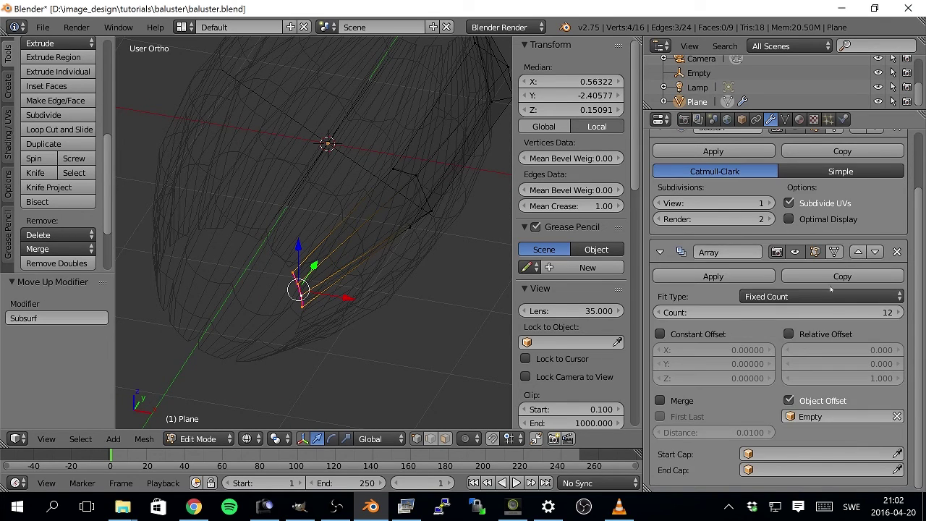
{"action": "scroll", "coordinate": [856, 250], "scroll_direction": "up", "scroll_amount": 2}
{"action": "scroll", "coordinate": [845, 229], "scroll_direction": "down", "scroll_amount": 2}
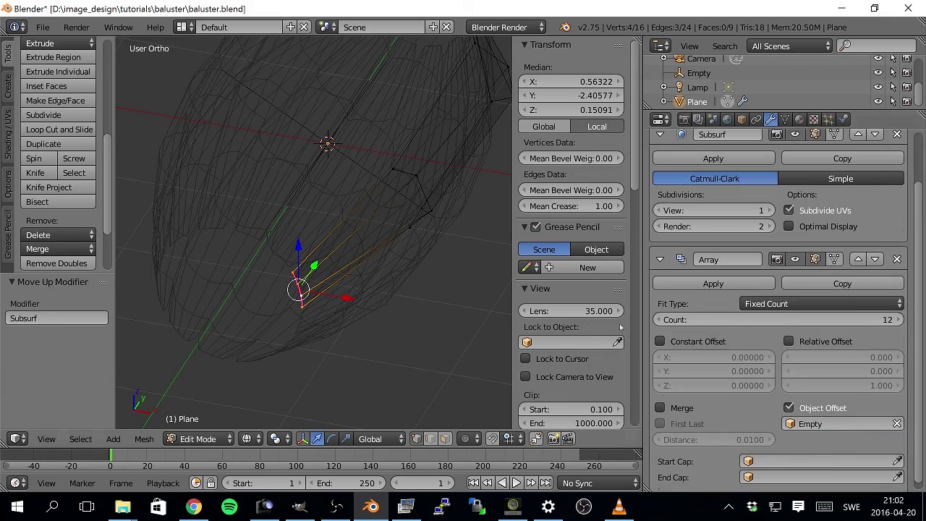
{"action": "mouse_move", "coordinate": [344, 305]}
{"action": "middle_mouse_down"}
{"action": "mouse_move", "coordinate": [286, 304]}
{"action": "mouse_move", "coordinate": [307, 300]}
{"action": "mouse_move", "coordinate": [288, 268]}
{"action": "mouse_move", "coordinate": [371, 297]}
{"action": "middle_mouse_up"}
{"action": "key", "text": "Tab"}
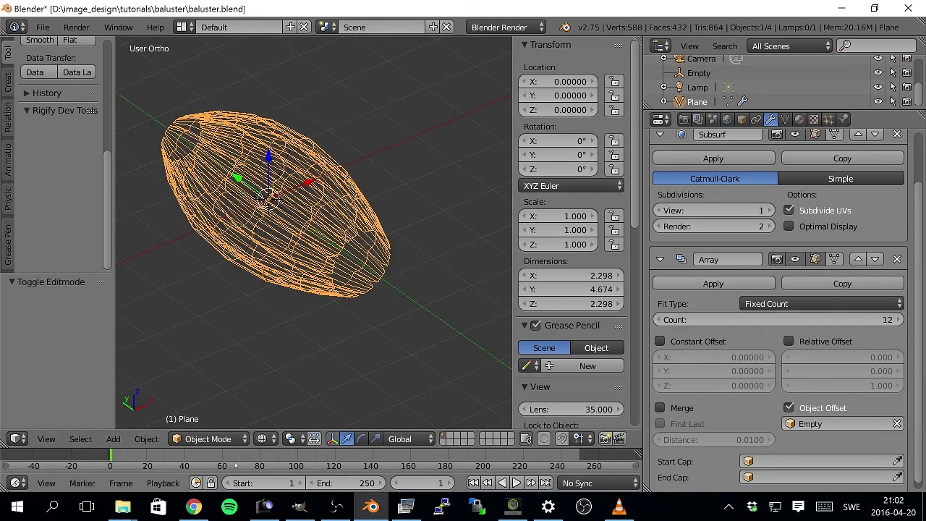
Step: Switch the viewport shading to Solid
{"action": "left_click", "coordinate": [265, 438]}
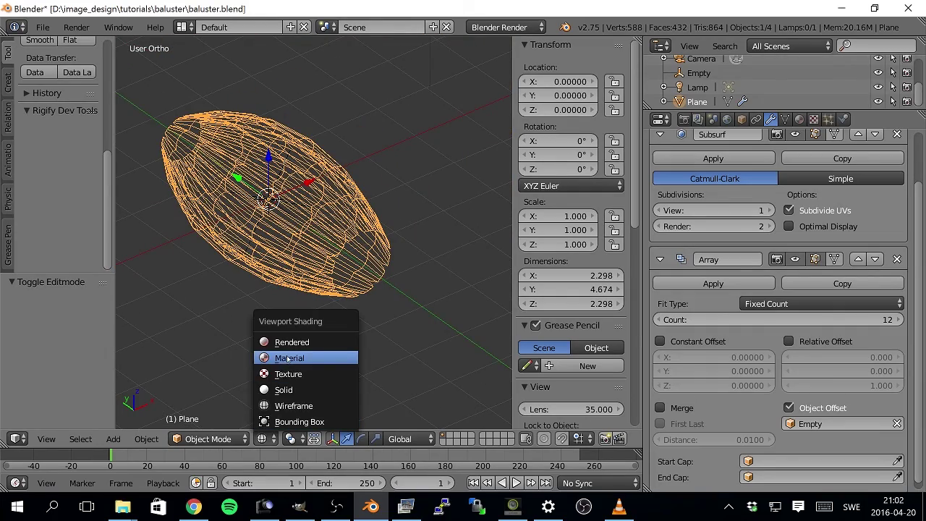
{"action": "left_click", "coordinate": [279, 389]}
{"action": "middle_click_drag", "start_coordinate": [324, 289], "coordinate": [302, 256]}
{"action": "scroll", "coordinate": [109, 159], "scroll_direction": "up", "scroll_amount": 8}
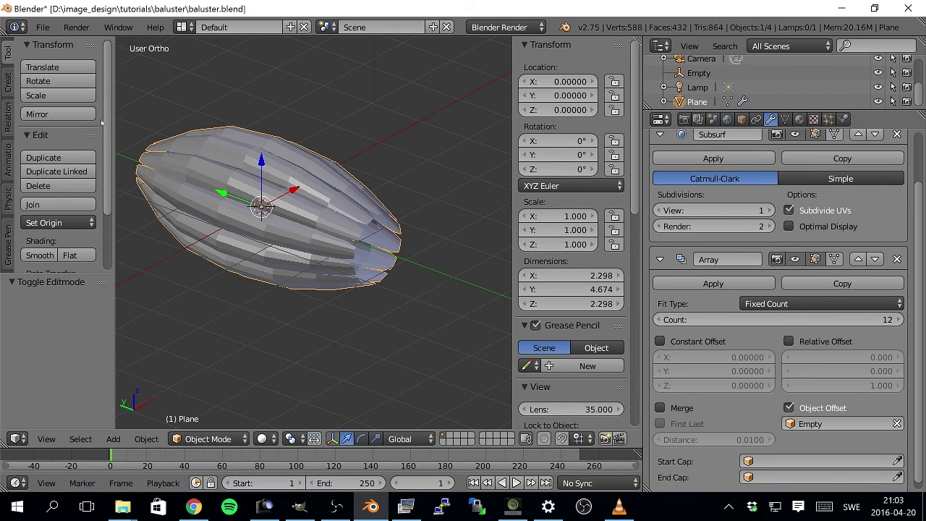
{"action": "scroll", "coordinate": [58, 166], "scroll_direction": "down", "scroll_amount": 3}
Step: Apply Smooth shading to the baluster and orbit to a side view
{"action": "left_click", "coordinate": [39, 220]}
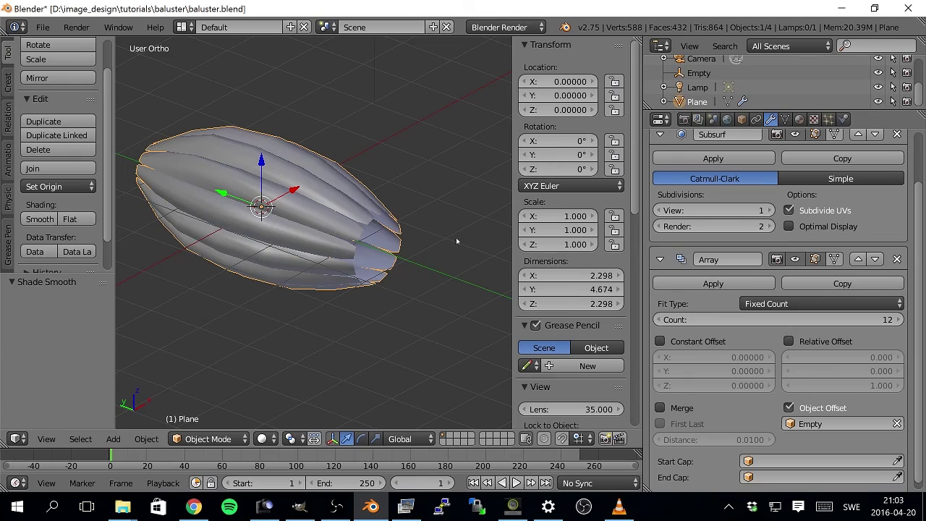
{"action": "mouse_move", "coordinate": [310, 251]}
{"action": "middle_mouse_down"}
{"action": "mouse_move", "coordinate": [337, 168]}
{"action": "mouse_move", "coordinate": [282, 266]}
{"action": "middle_mouse_up"}
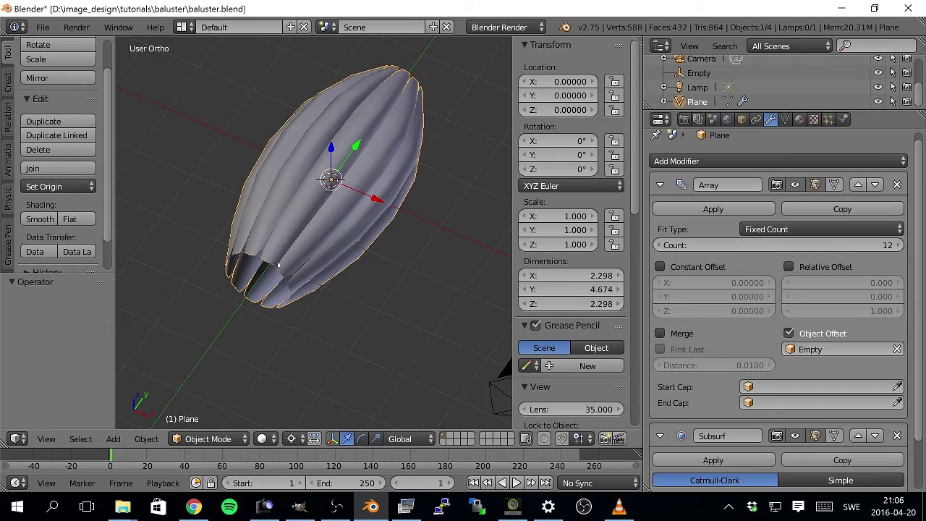
{"action": "middle_click_drag", "start_coordinate": [280, 267], "coordinate": [268, 254]}
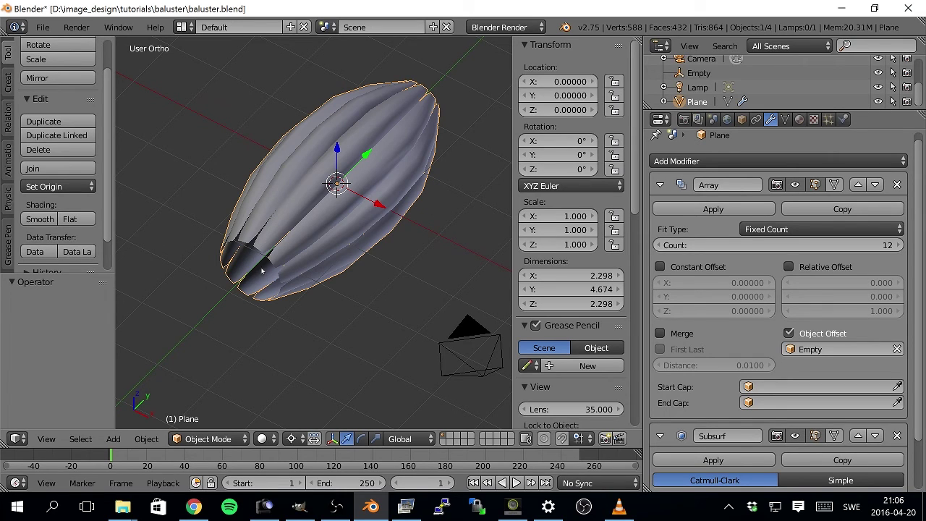
Step: Enable Merge in the Array modifier and briefly test First Last merging, orbiting to inspect the seams
{"action": "scroll", "coordinate": [888, 339], "scroll_direction": "down", "scroll_amount": 2}
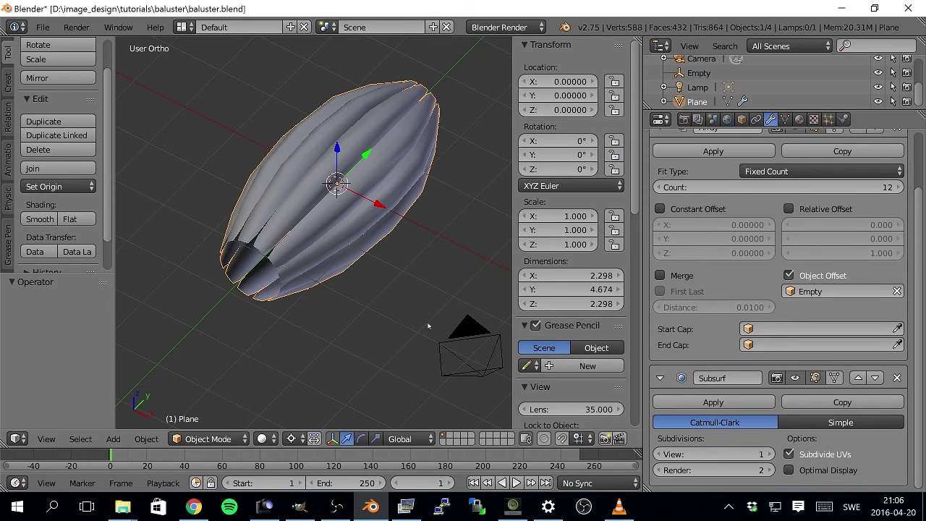
{"action": "left_click", "coordinate": [660, 276]}
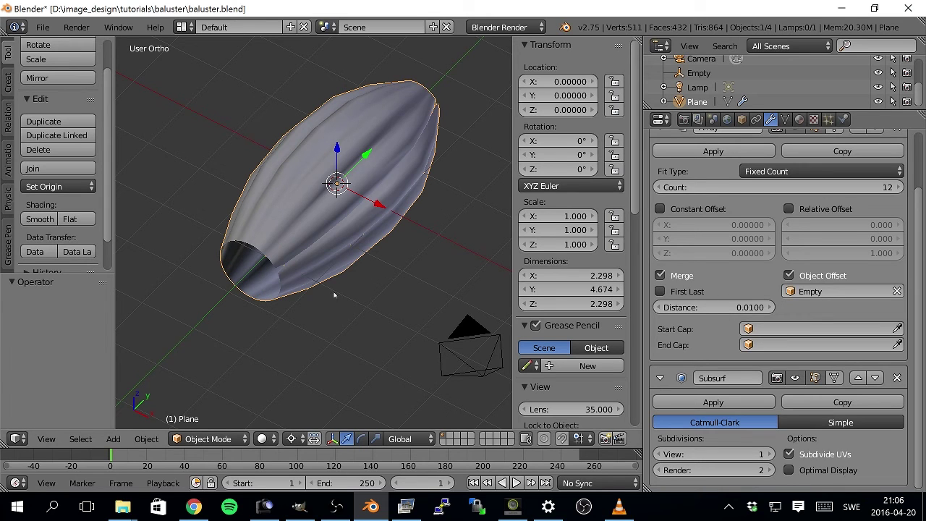
{"action": "middle_click_drag", "start_coordinate": [287, 248], "coordinate": [274, 272]}
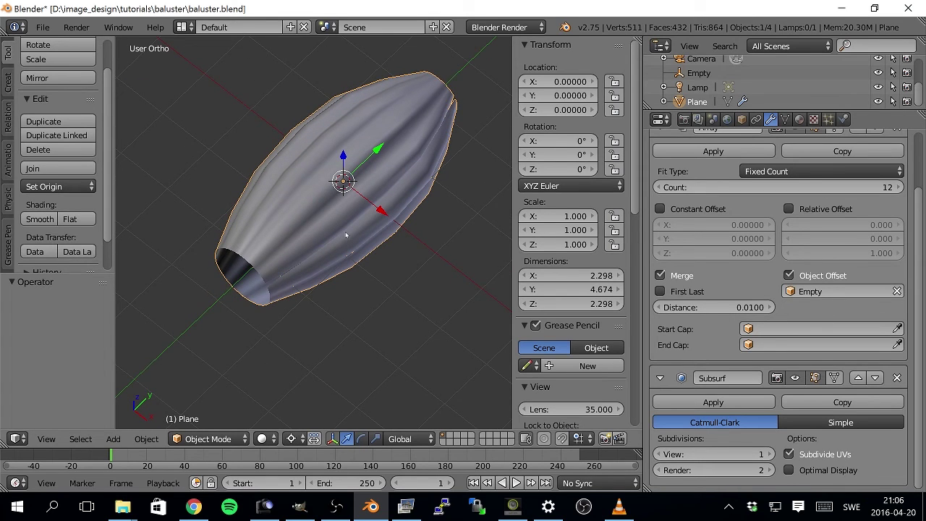
{"action": "middle_click_drag", "start_coordinate": [346, 235], "coordinate": [344, 194]}
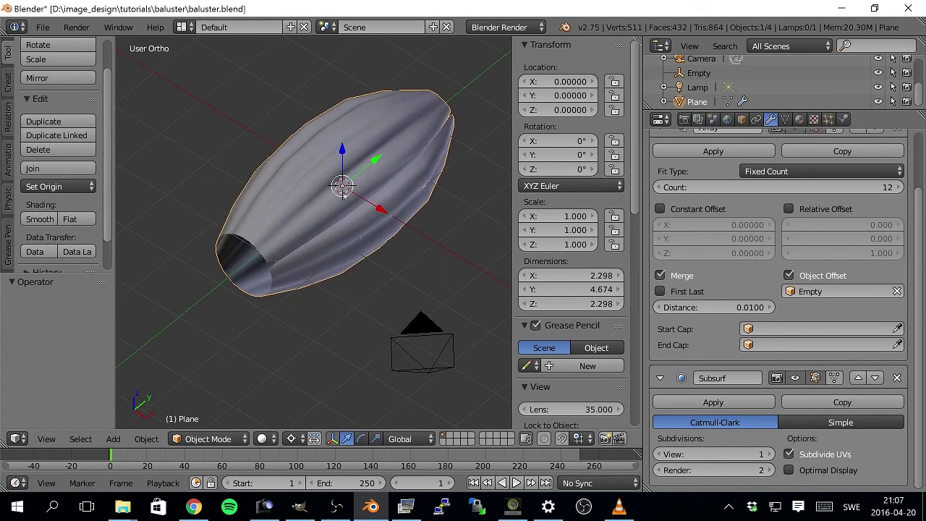
{"action": "left_click", "coordinate": [660, 291]}
{"action": "left_click", "coordinate": [659, 291]}
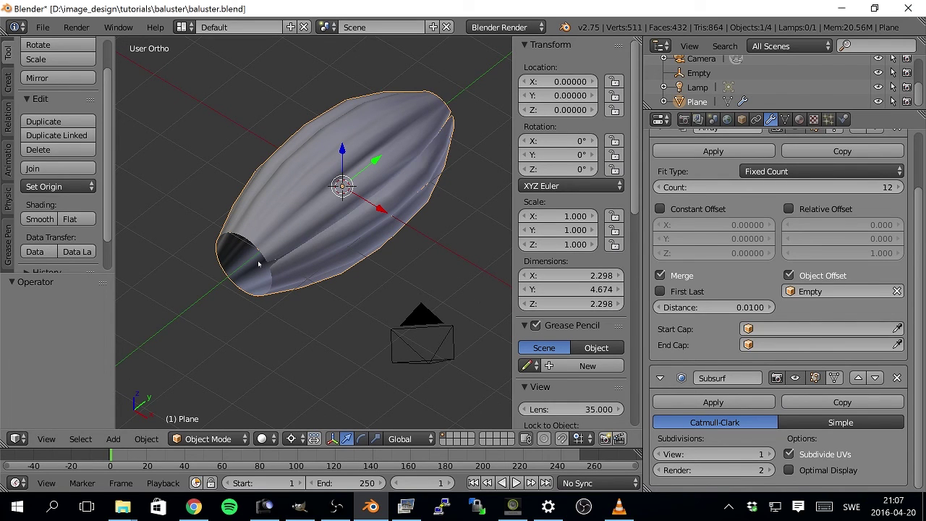
{"action": "middle_click_drag", "start_coordinate": [252, 262], "coordinate": [246, 246]}
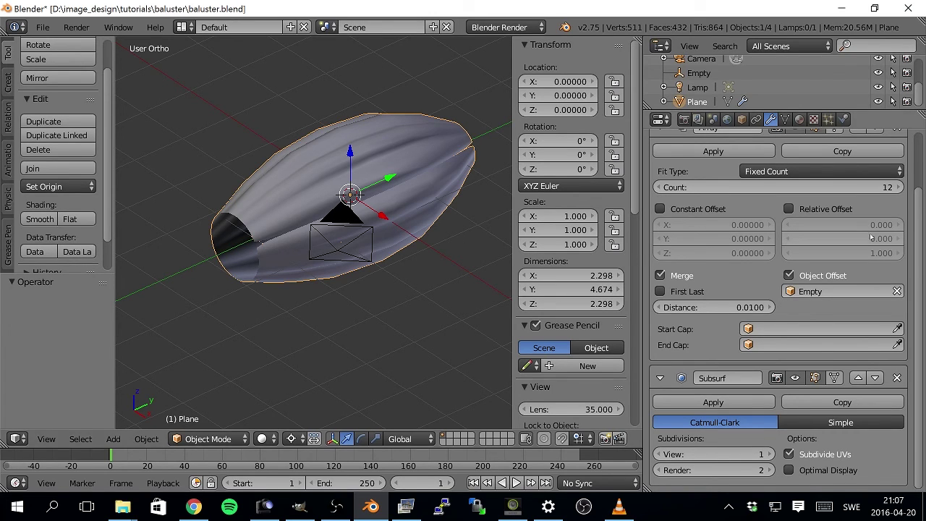
Step: Compare an array Count of 11 against 12, keep 12, and enable First Last merging
{"action": "left_click", "coordinate": [658, 187]}
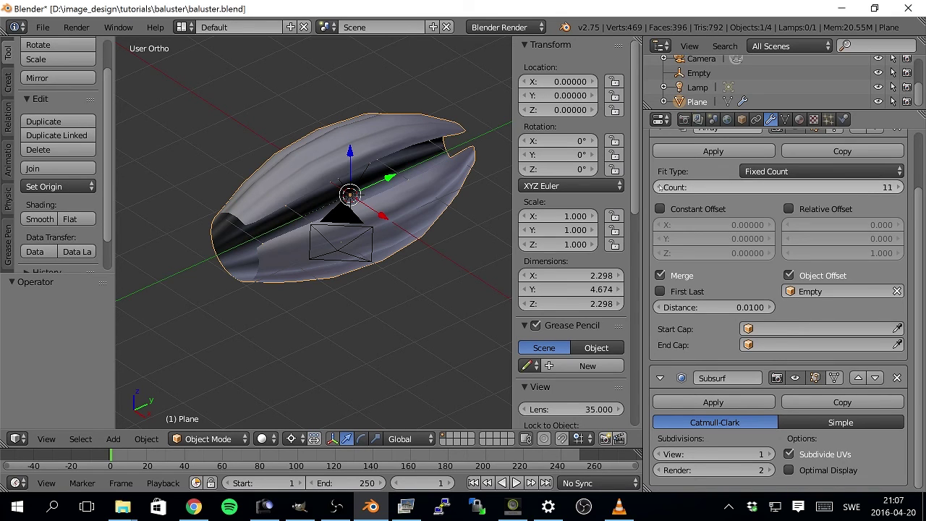
{"action": "left_click", "coordinate": [897, 187]}
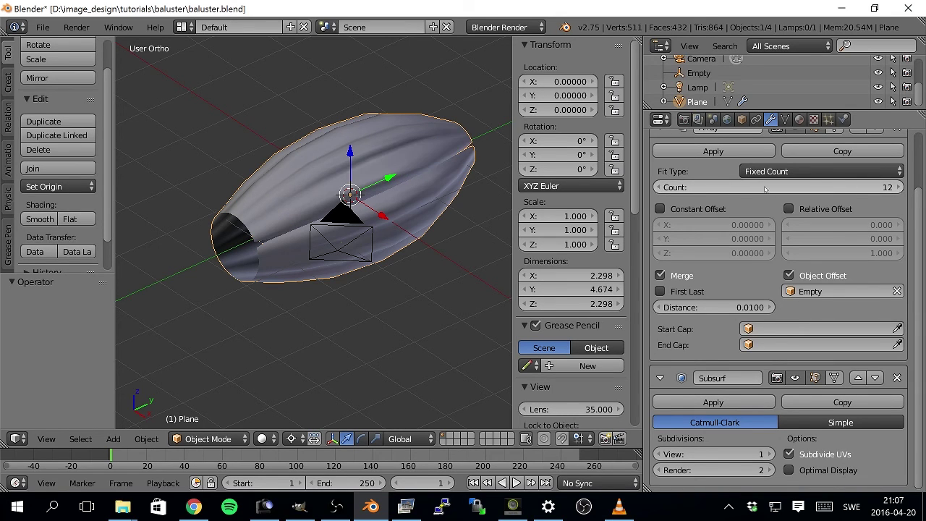
{"action": "left_click", "coordinate": [660, 186]}
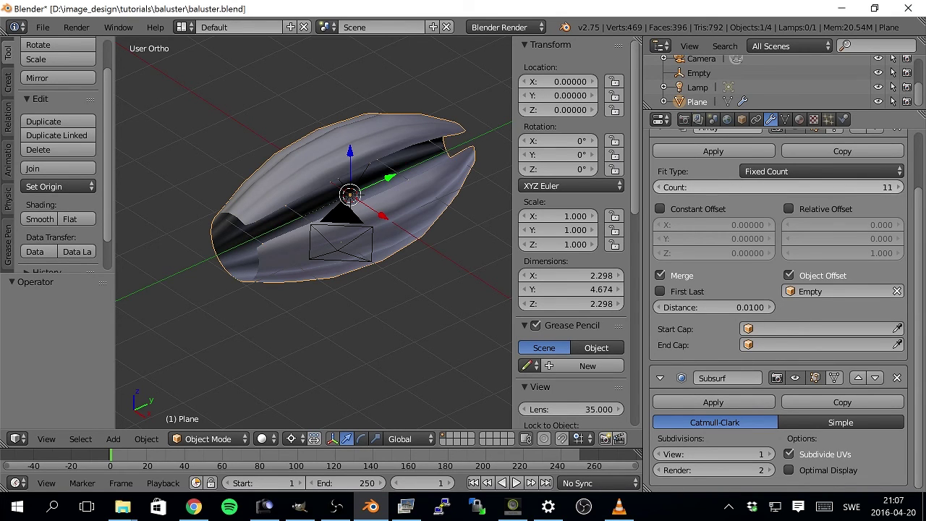
{"action": "left_click", "coordinate": [897, 187]}
{"action": "middle_click_drag", "start_coordinate": [261, 284], "coordinate": [280, 240]}
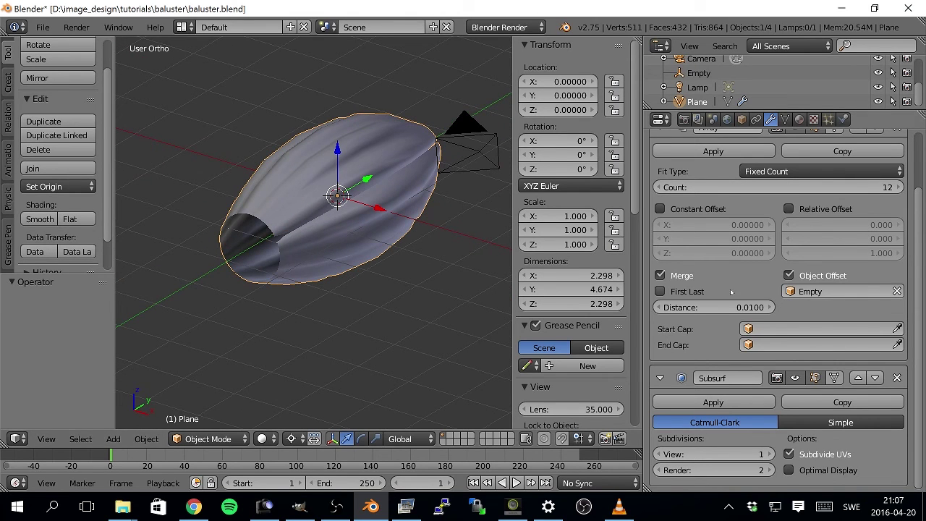
{"action": "left_click", "coordinate": [659, 291]}
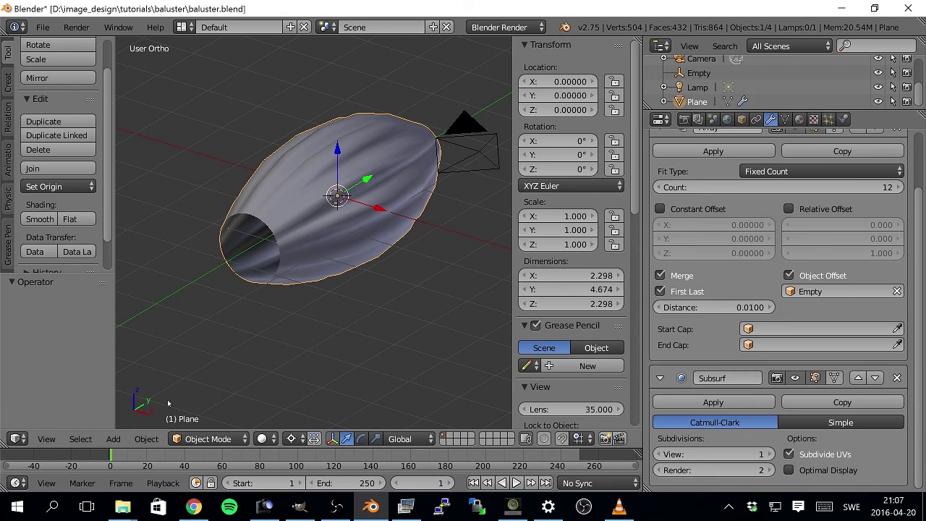
{"action": "middle_click_drag", "start_coordinate": [252, 258], "coordinate": [269, 321]}
Step: Extrude the baluster's end edge loop -2.08 along Y into a straight tubular neck
{"action": "key", "text": "Tab"}
{"action": "scroll", "coordinate": [275, 295], "scroll_direction": "up", "scroll_amount": 2}
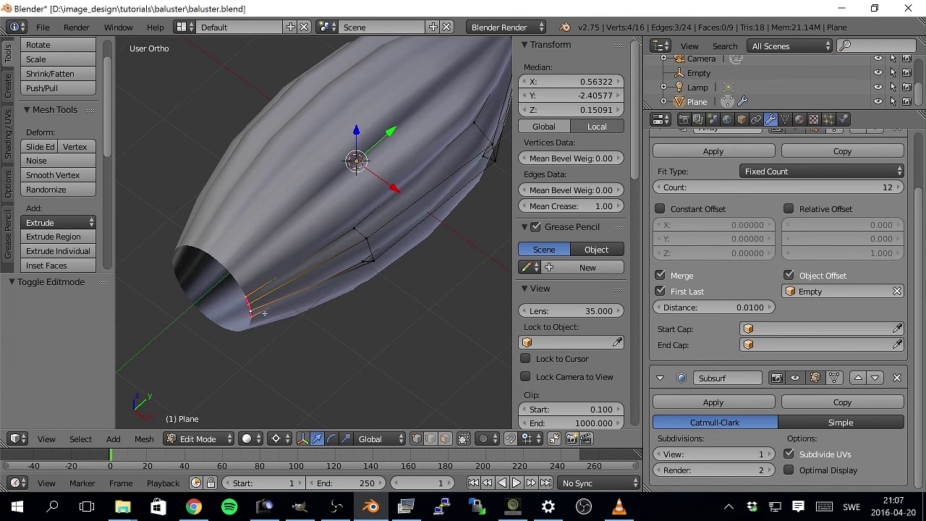
{"action": "scroll", "coordinate": [300, 266], "scroll_direction": "up", "scroll_amount": 1}
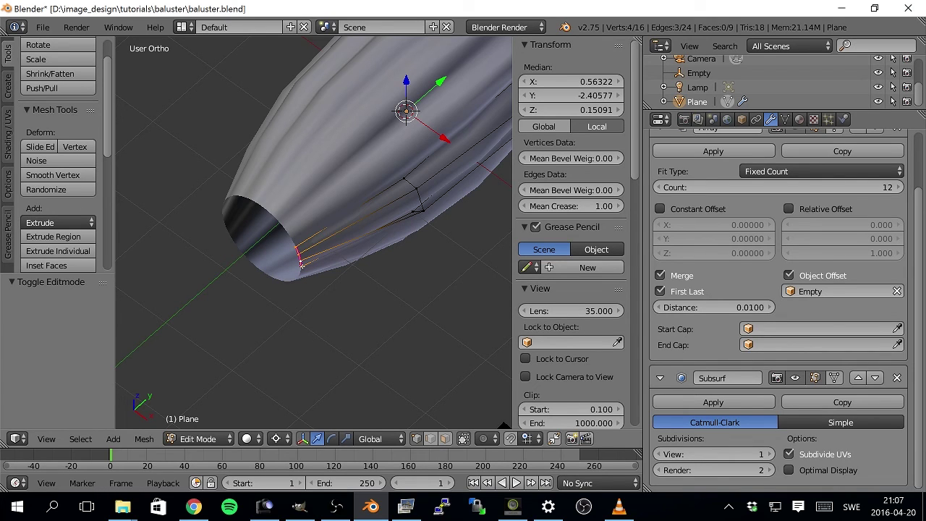
{"action": "key", "text": "e"}
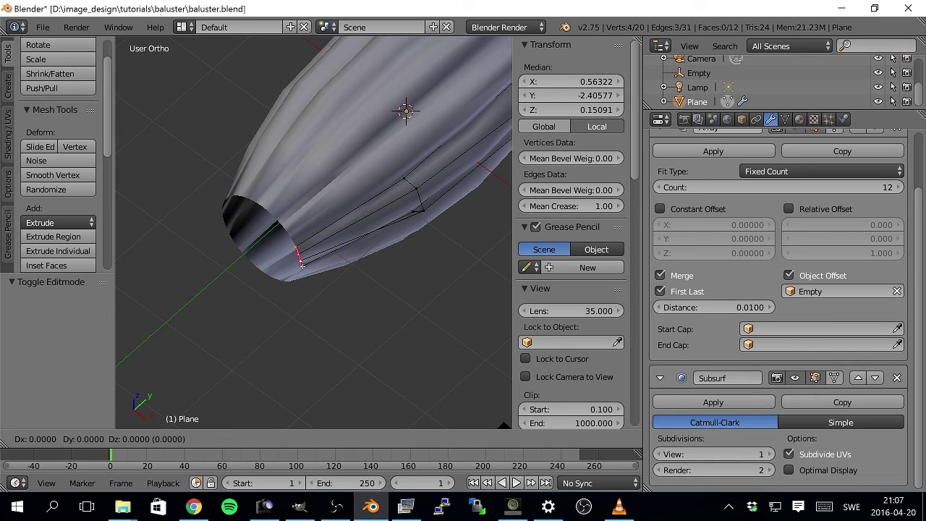
{"action": "key", "text": "y"}
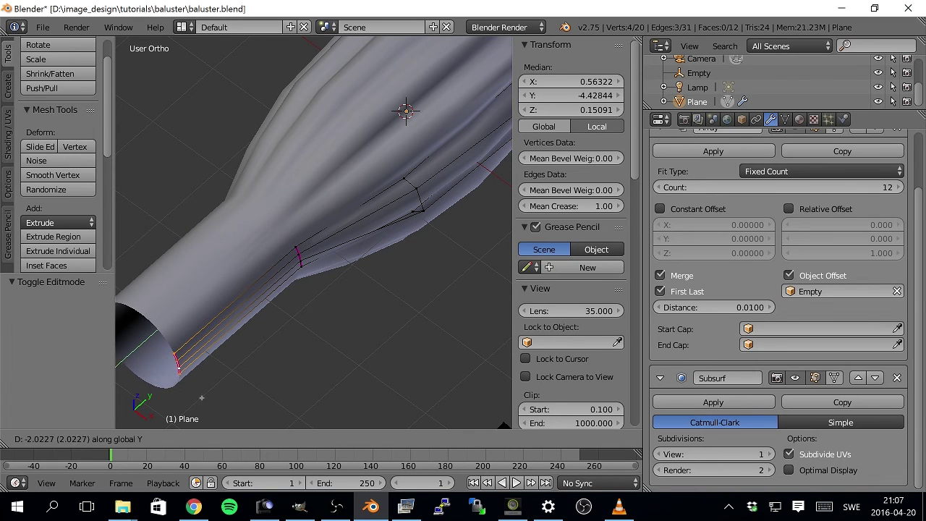
{"action": "left_click", "coordinate": [199, 399]}
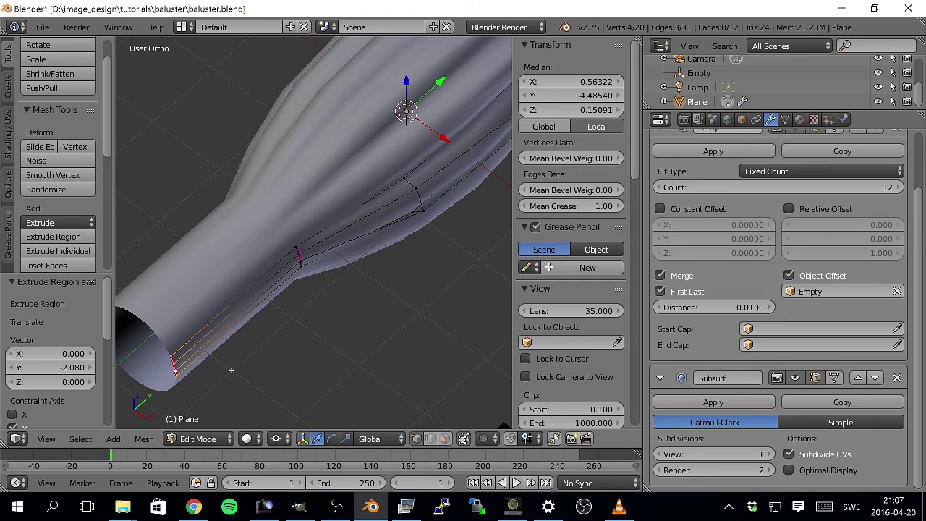
{"action": "scroll", "coordinate": [231, 370], "scroll_direction": "down", "scroll_amount": 5}
{"action": "scroll", "coordinate": [238, 350], "scroll_direction": "up", "scroll_amount": 4}
{"action": "middle_click_drag", "start_coordinate": [387, 317], "coordinate": [337, 334], "text": "shift"}
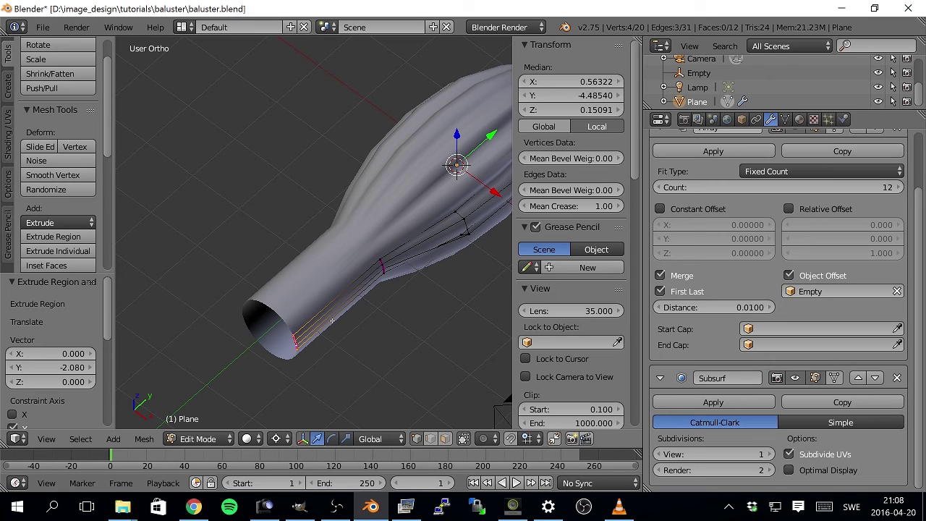
Step: Add two loop cuts near the neck's mouth and slide them into place
{"action": "key", "text": "ctrl+r"}
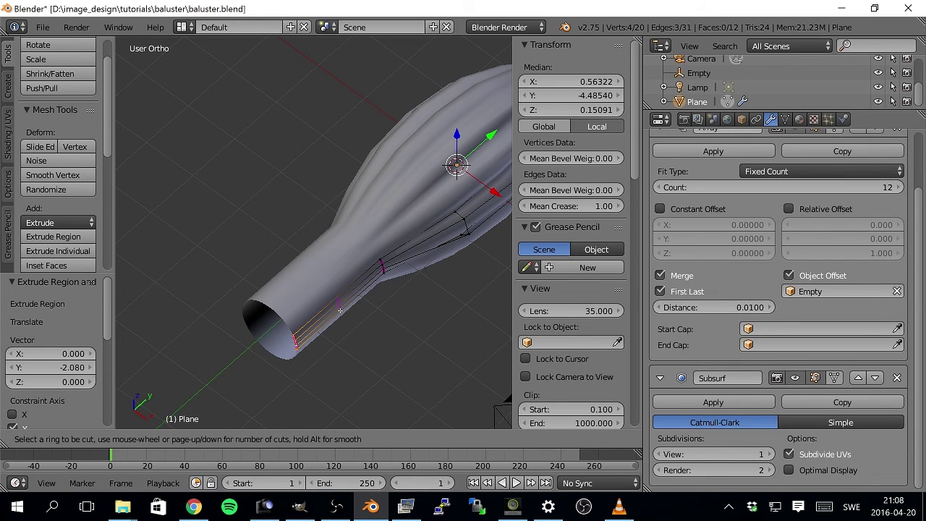
{"action": "left_click", "coordinate": [340, 309]}
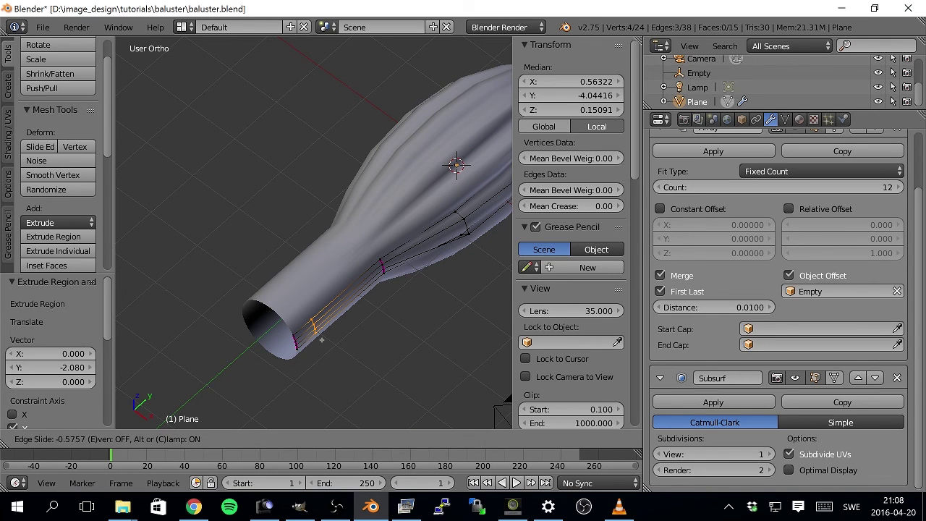
{"action": "left_click", "coordinate": [323, 339]}
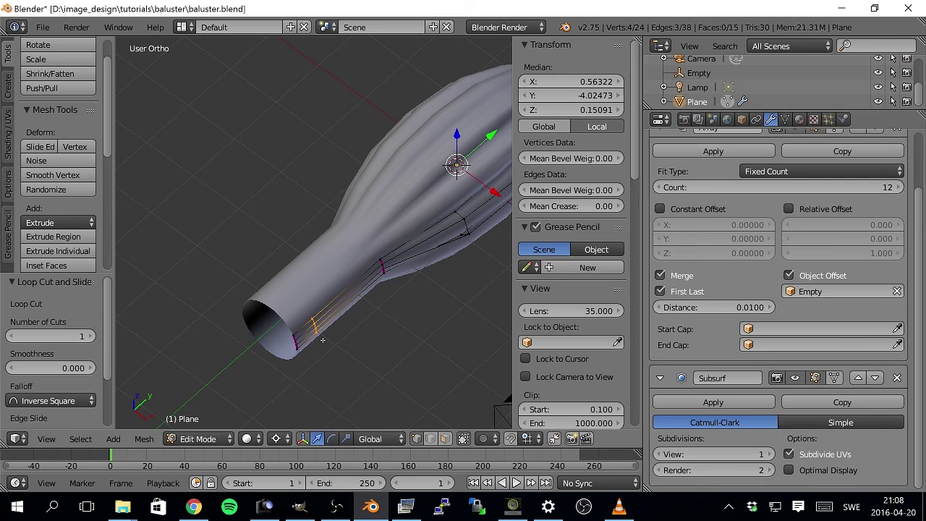
{"action": "key", "text": "ctrl+r"}
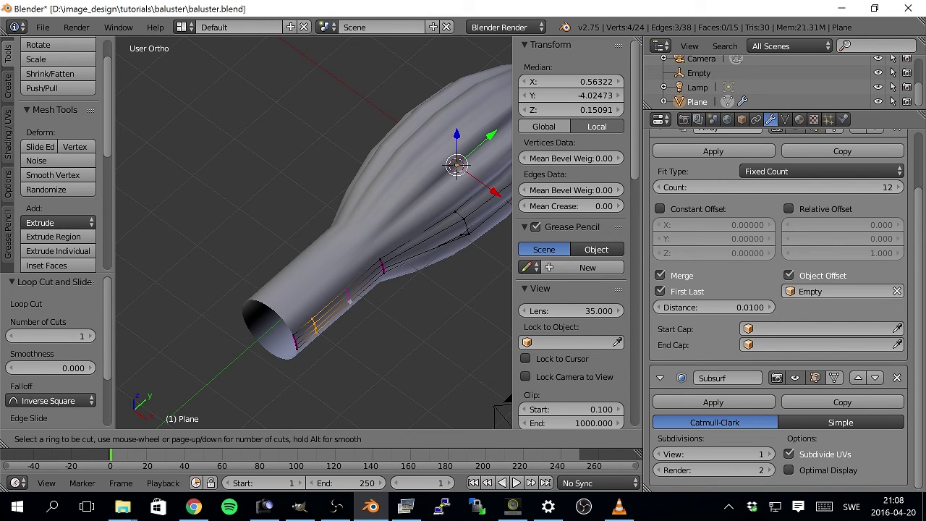
{"action": "left_click", "coordinate": [349, 298]}
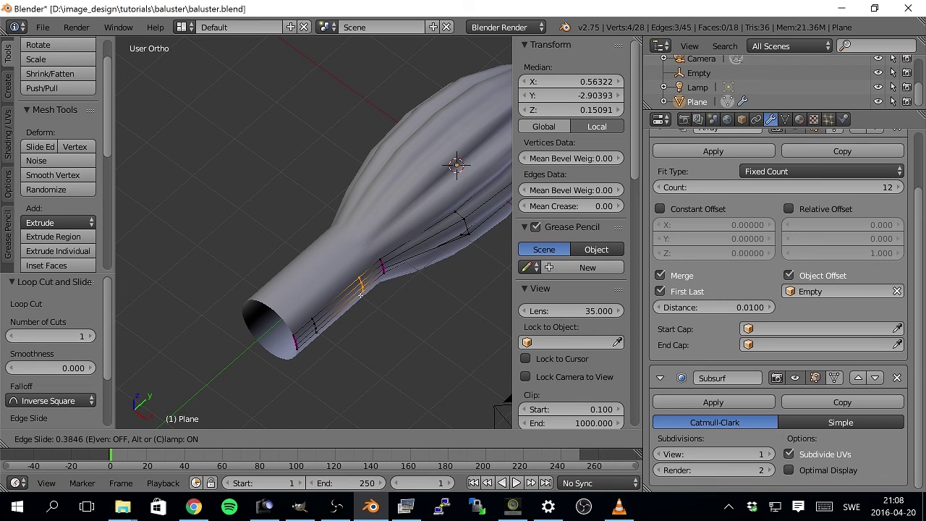
{"action": "left_click", "coordinate": [360, 295]}
Step: Shift-select the ring of faces between the two new loops near the neck's mouth
{"action": "middle_click_drag", "start_coordinate": [351, 315], "coordinate": [340, 338]}
{"action": "left_click", "coordinate": [334, 327], "text": "shift"}
{"action": "left_click", "coordinate": [337, 333], "text": "shift"}
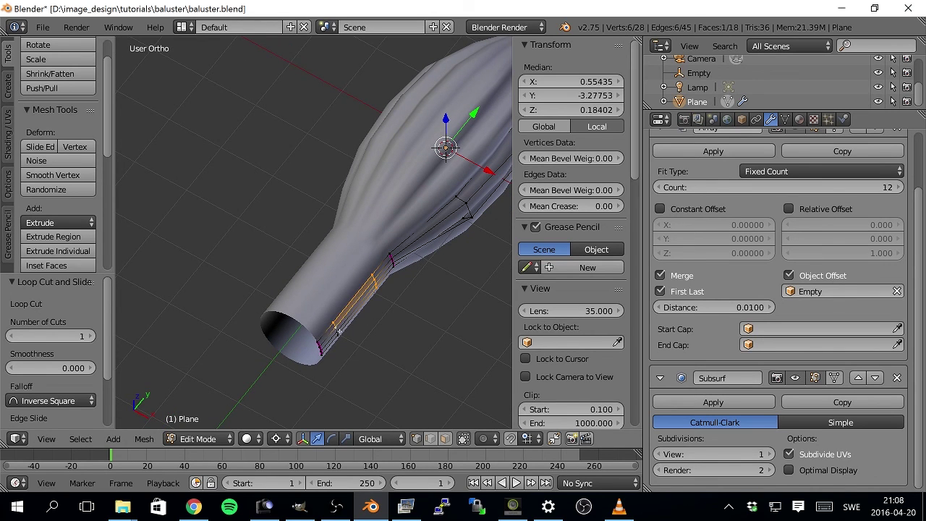
{"action": "left_click", "coordinate": [340, 338], "text": "shift"}
{"action": "left_click", "coordinate": [337, 332], "text": "shift"}
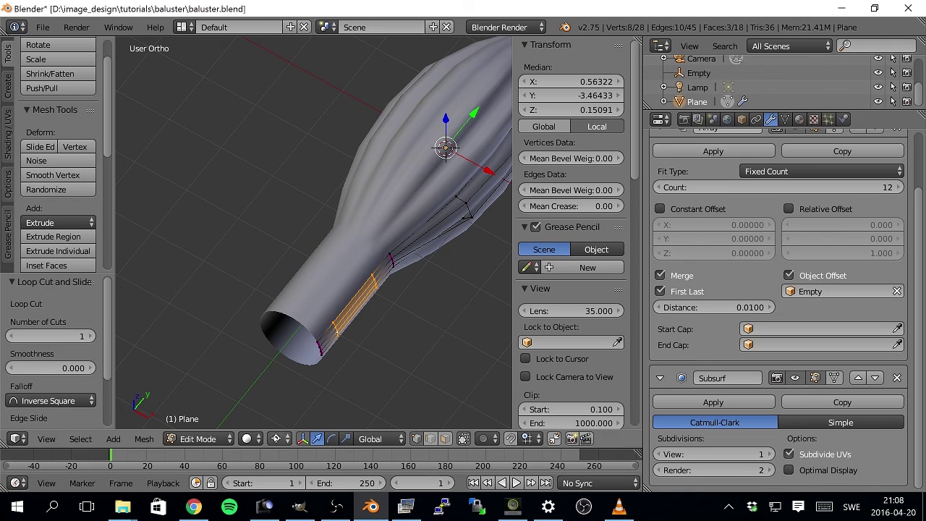
{"action": "left_click", "coordinate": [282, 438]}
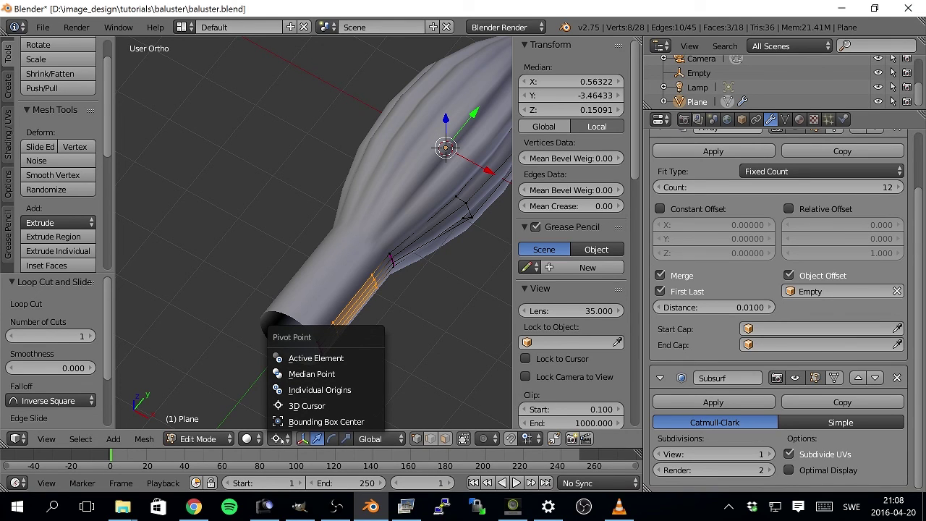
Step: Scale the selected ring 2.268 times on X and Z only, with Y locked, into a bulbous knob
{"action": "left_click", "coordinate": [282, 439]}
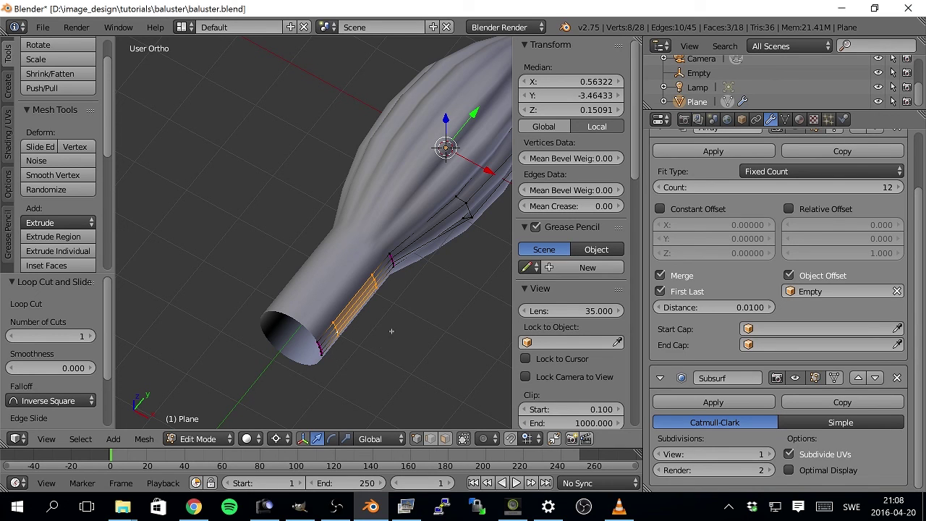
{"action": "key", "text": "s"}
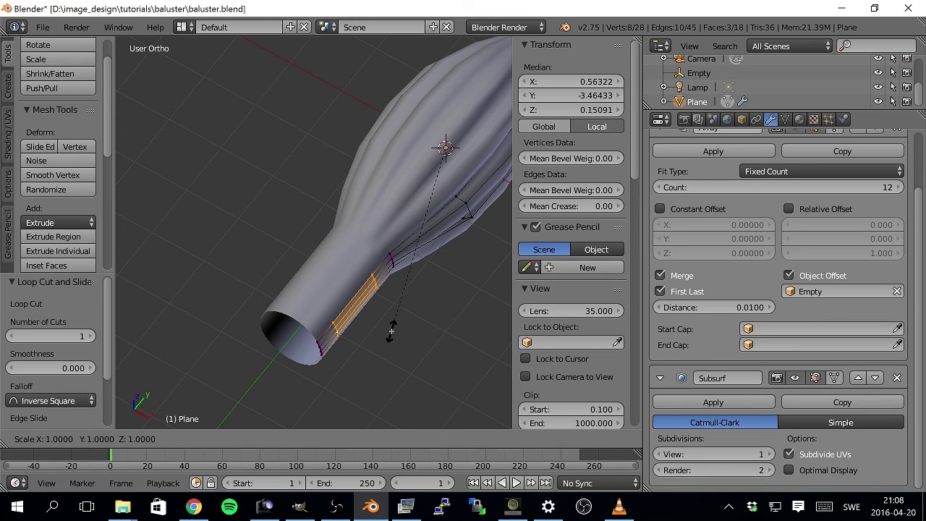
{"action": "key", "text": "shift+y"}
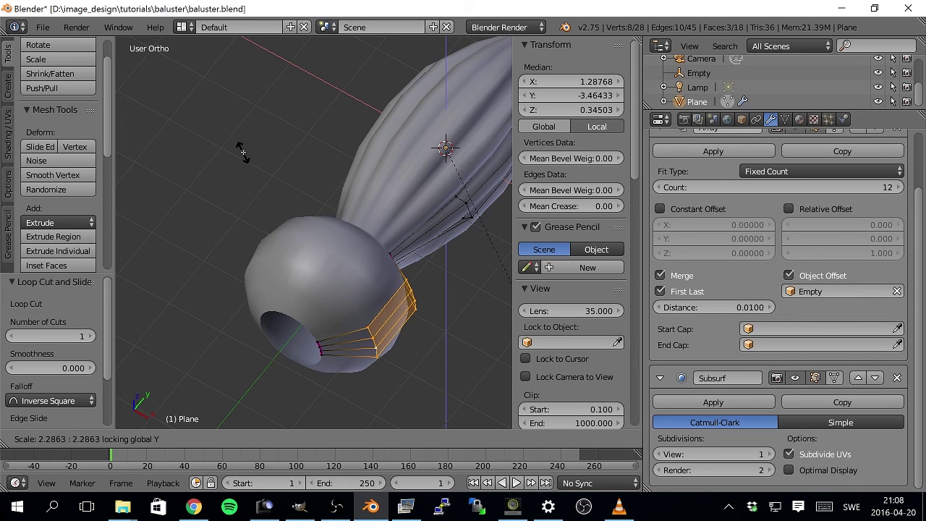
{"action": "left_click", "coordinate": [235, 142]}
{"action": "scroll", "coordinate": [235, 143], "scroll_direction": "down", "scroll_amount": 5}
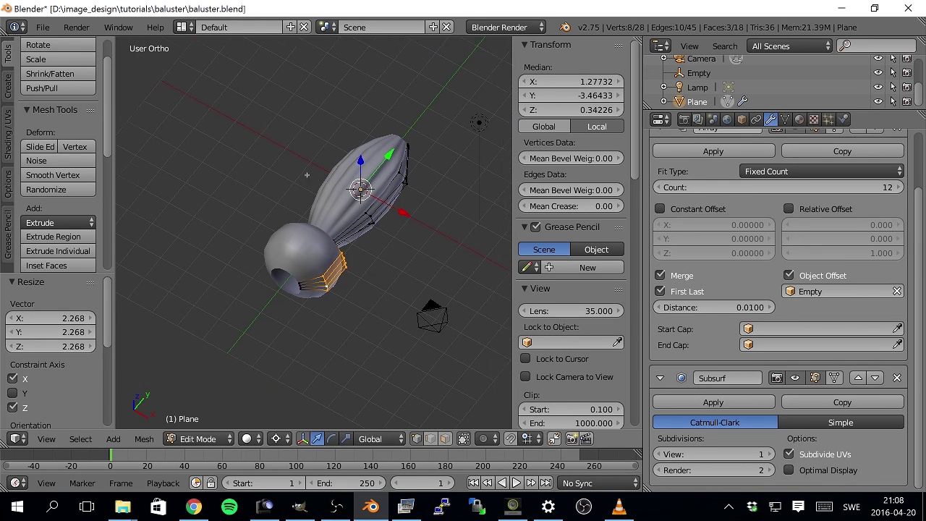
{"action": "middle_click_drag", "start_coordinate": [188, 198], "coordinate": [329, 206]}
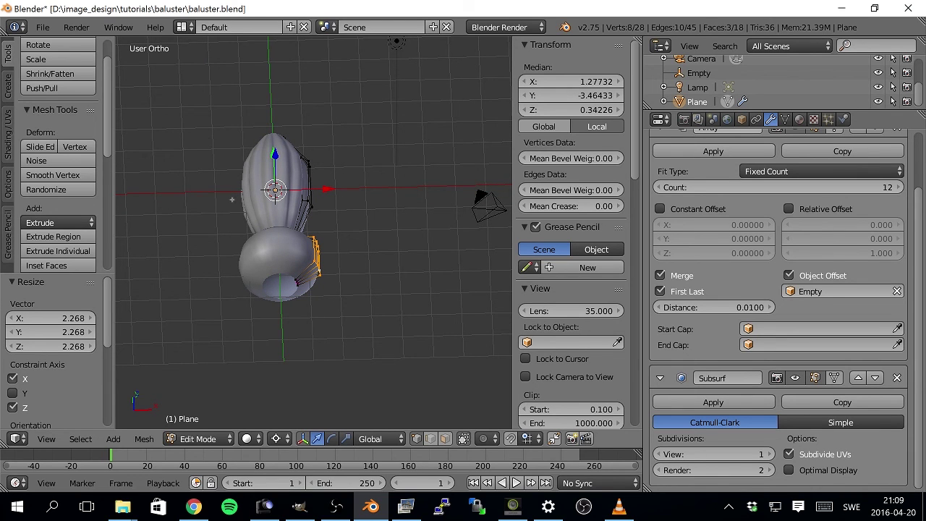
Step: Orbit so the baluster lies across the grid and return to Object Mode
{"action": "middle_click_drag", "start_coordinate": [300, 209], "coordinate": [258, 222]}
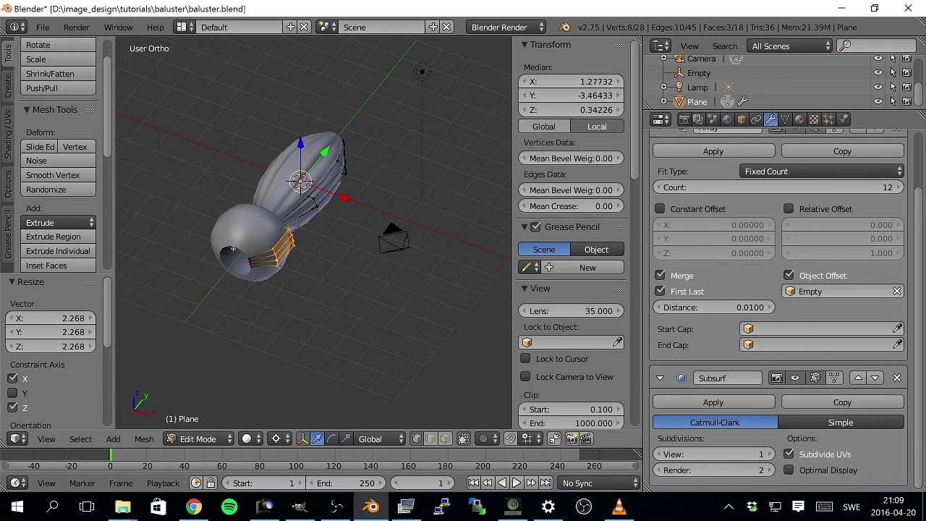
{"action": "key", "text": "Tab"}
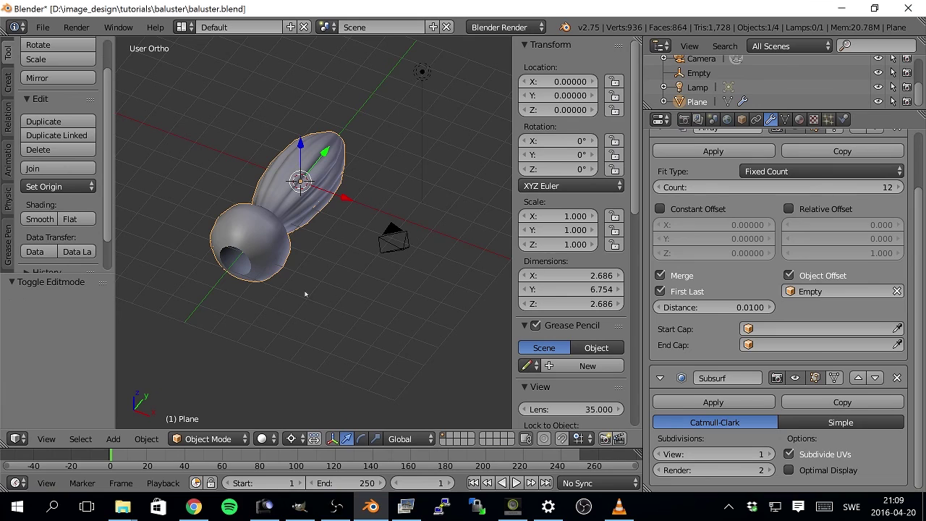